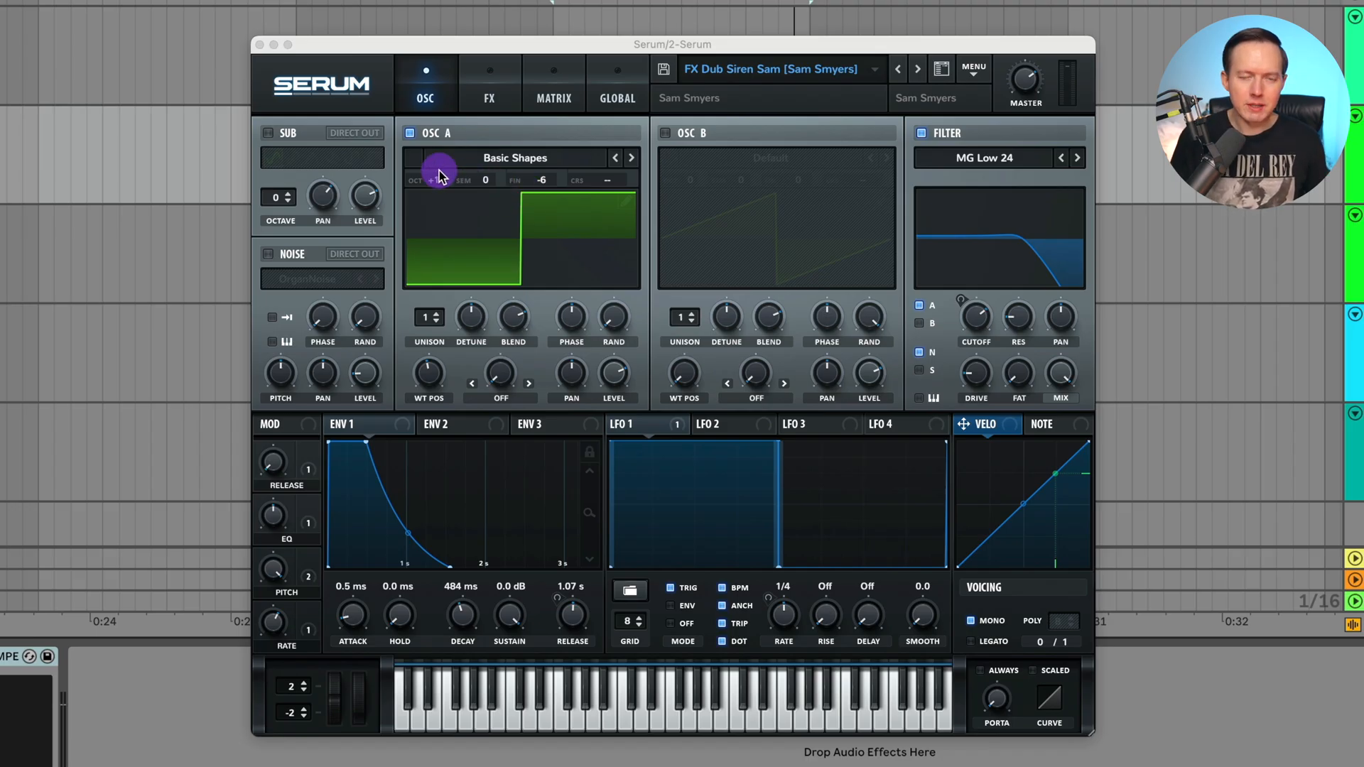
Step: Close the finished siren patch's Serum window and open the initialized Serum instance on the lower FX Dub Siren MIDI track
left_click(260, 47)
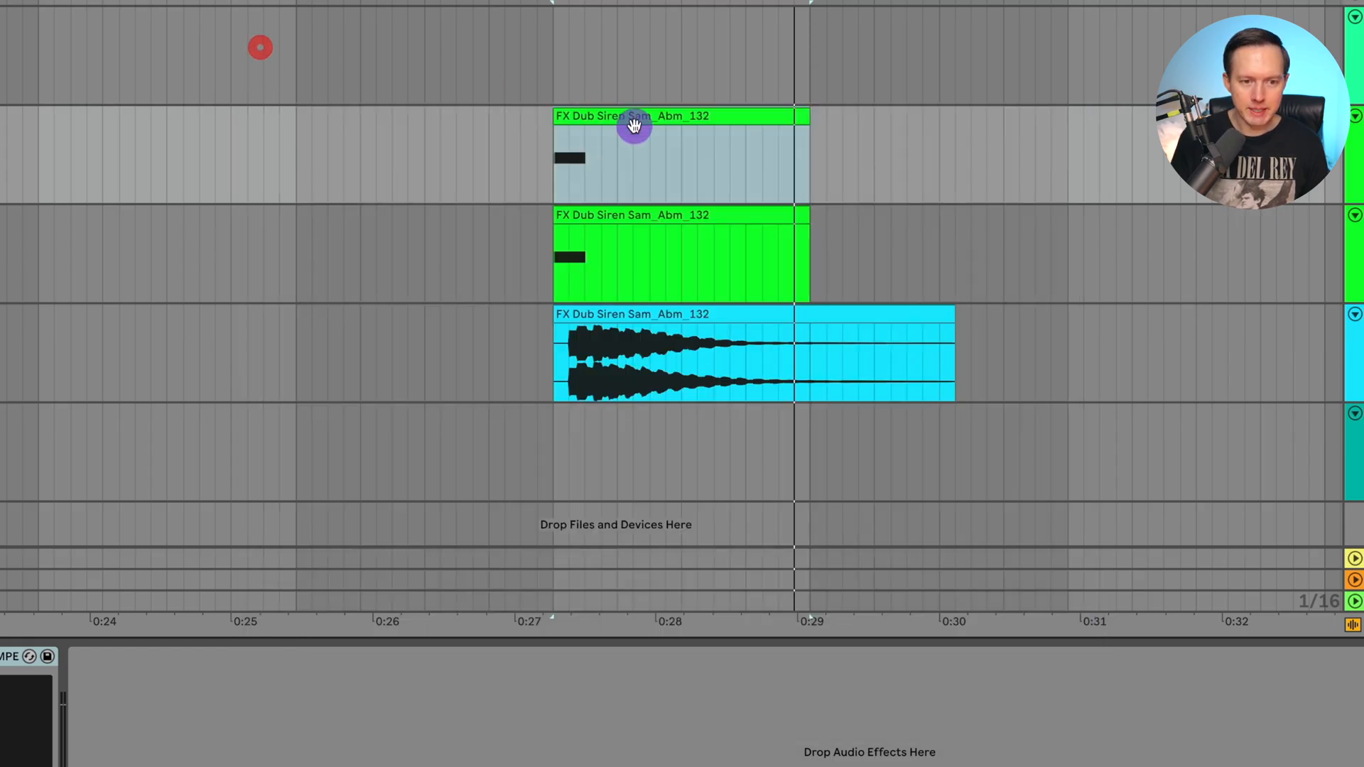
left_click(686, 212)
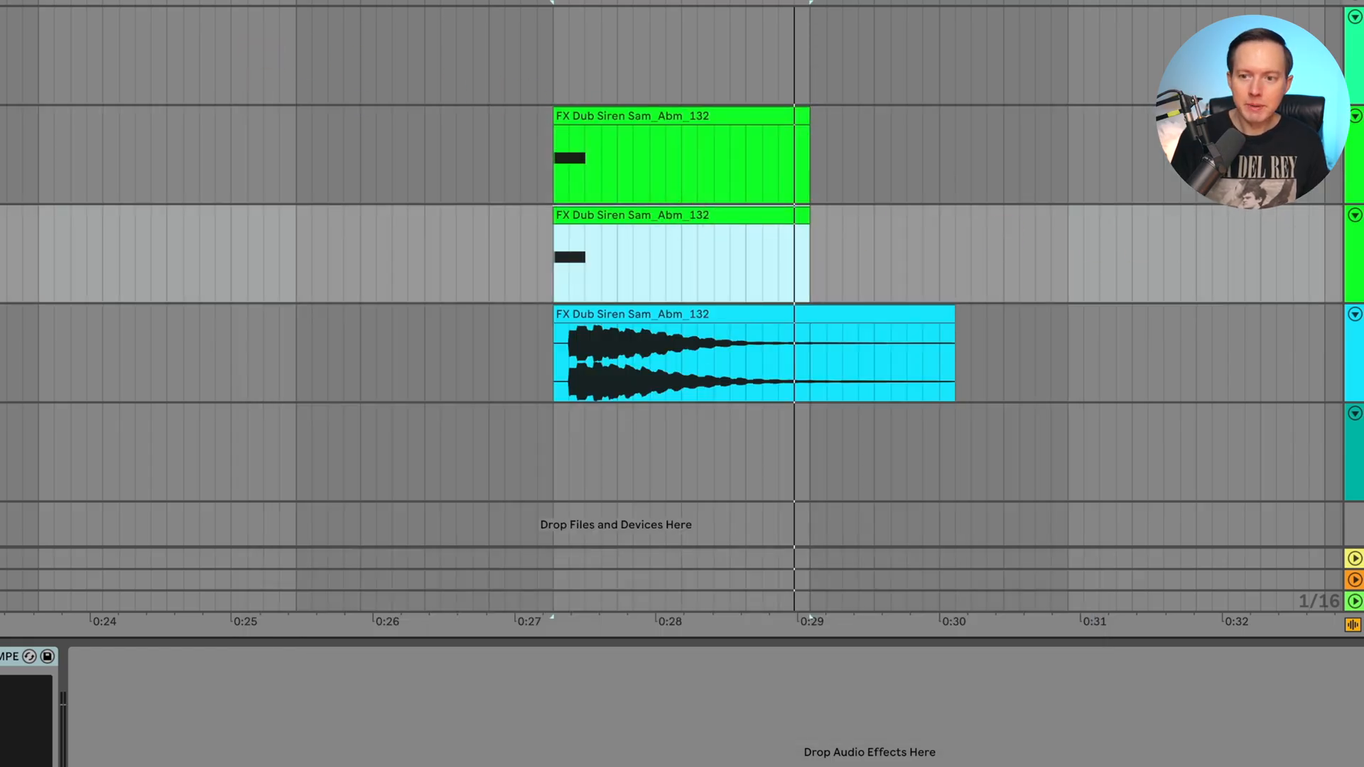
left_click(1361, 221)
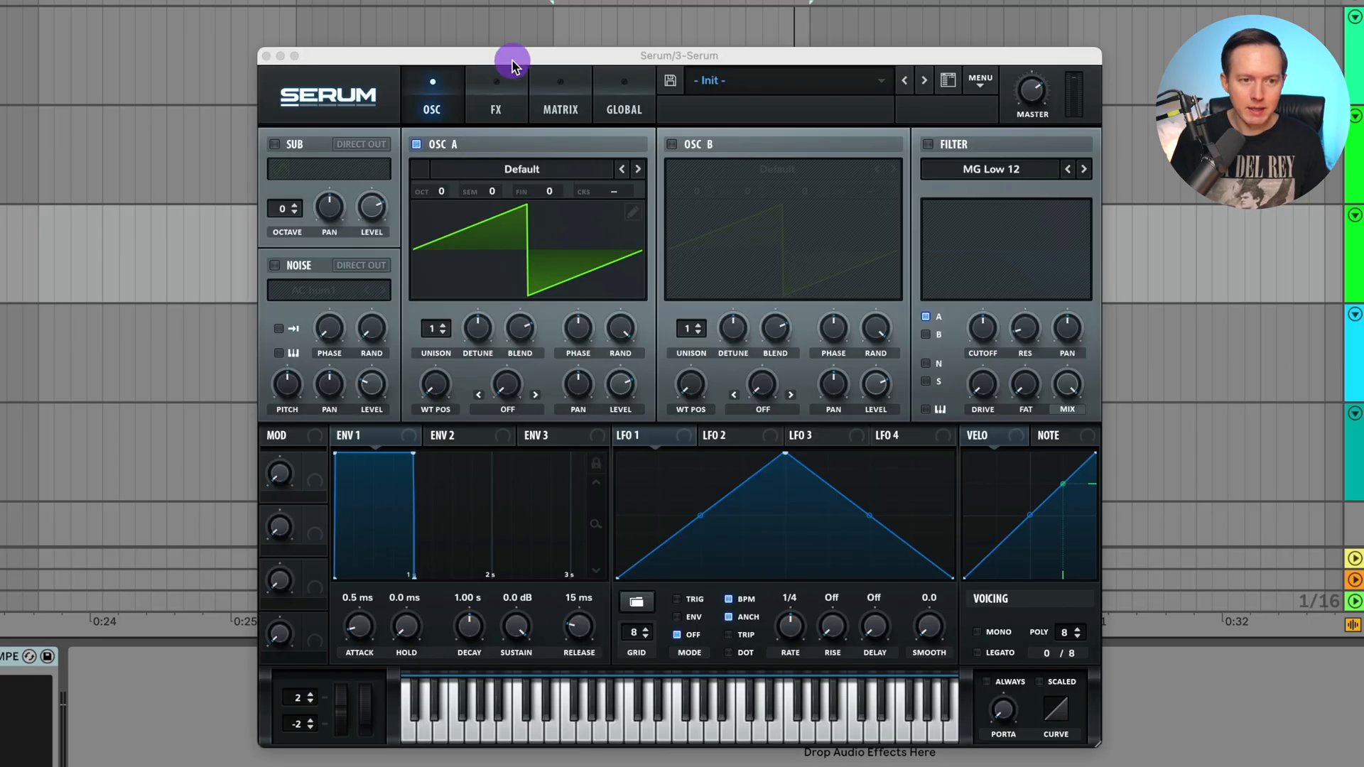
mouse_move(513, 61)
left_mouse_down()
mouse_move(523, 0)
mouse_move(505, 49)
left_mouse_up()
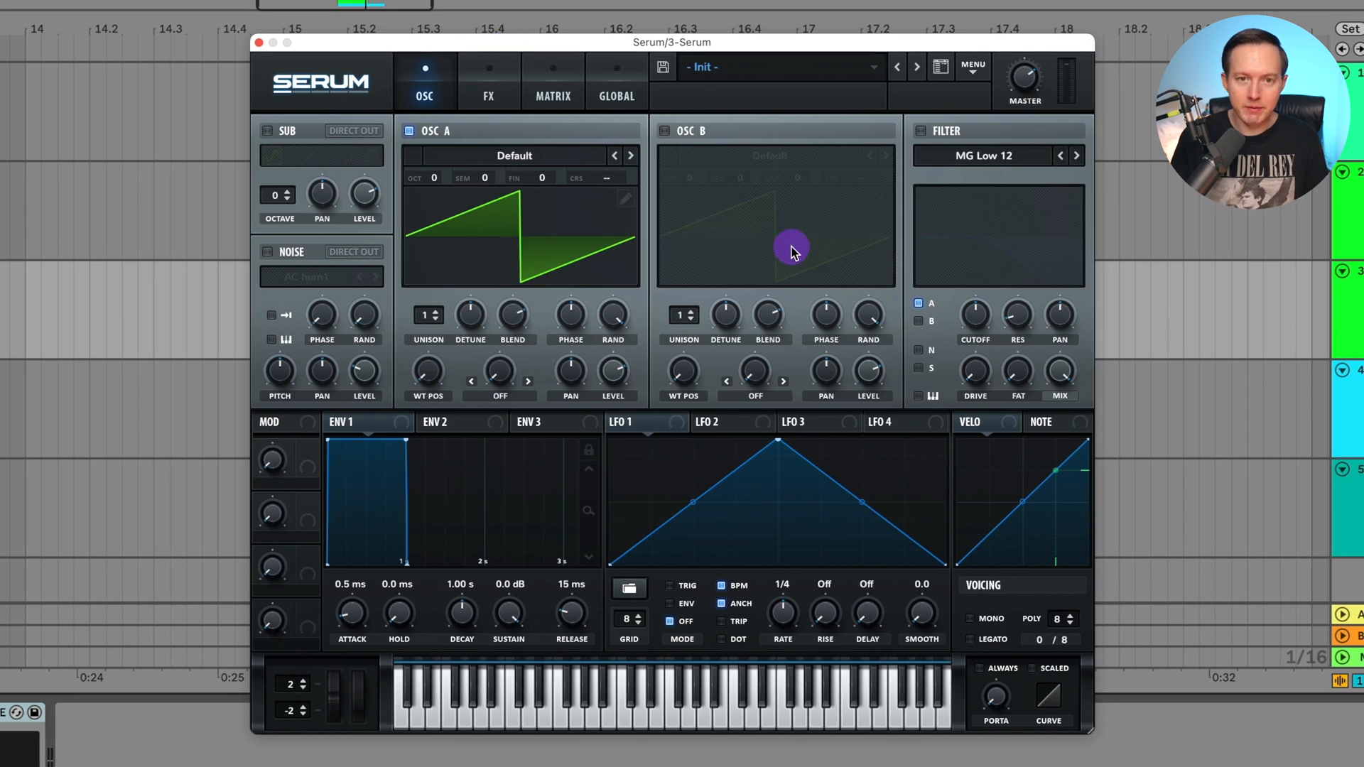
Step: Close the synth window and inspect the MIDI note in the upper FX Dub Siren clip
left_click(259, 41)
double_click(649, 177)
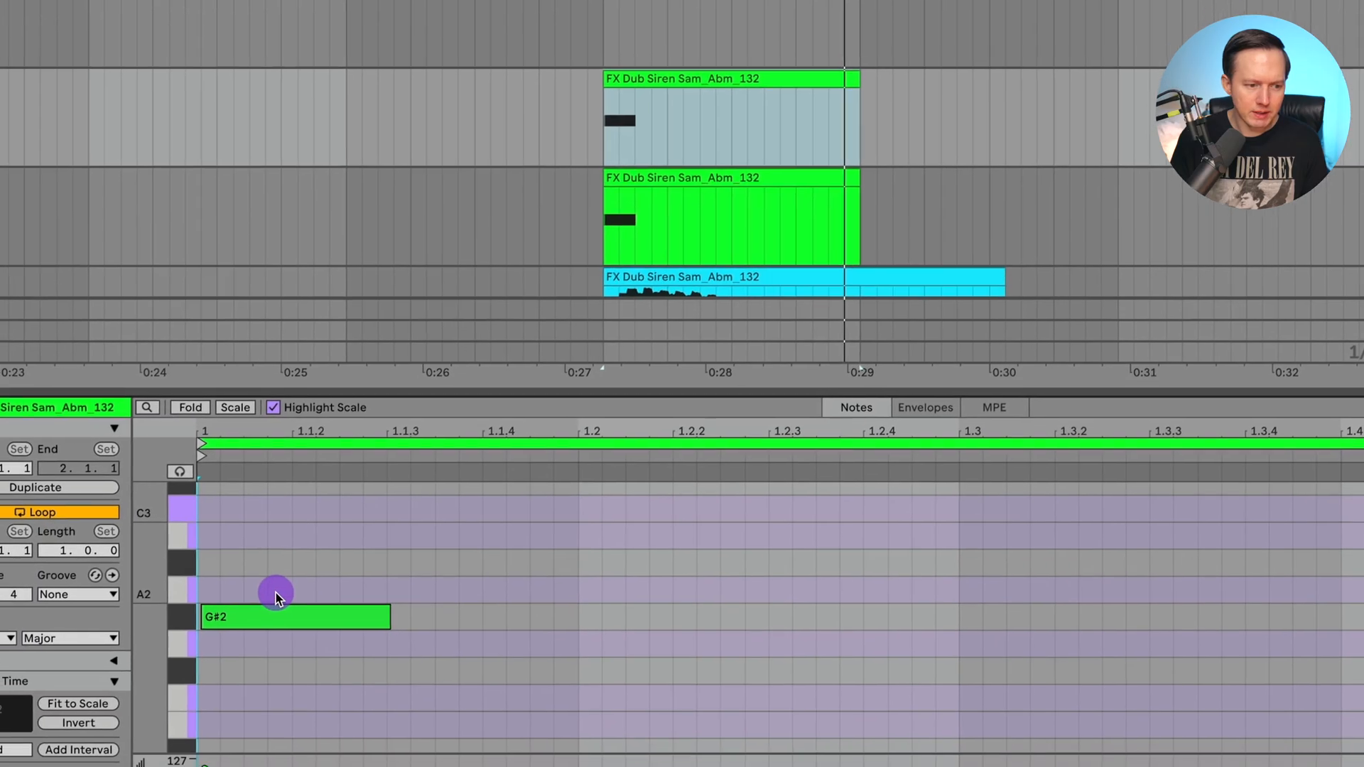
key("shift+Tab")
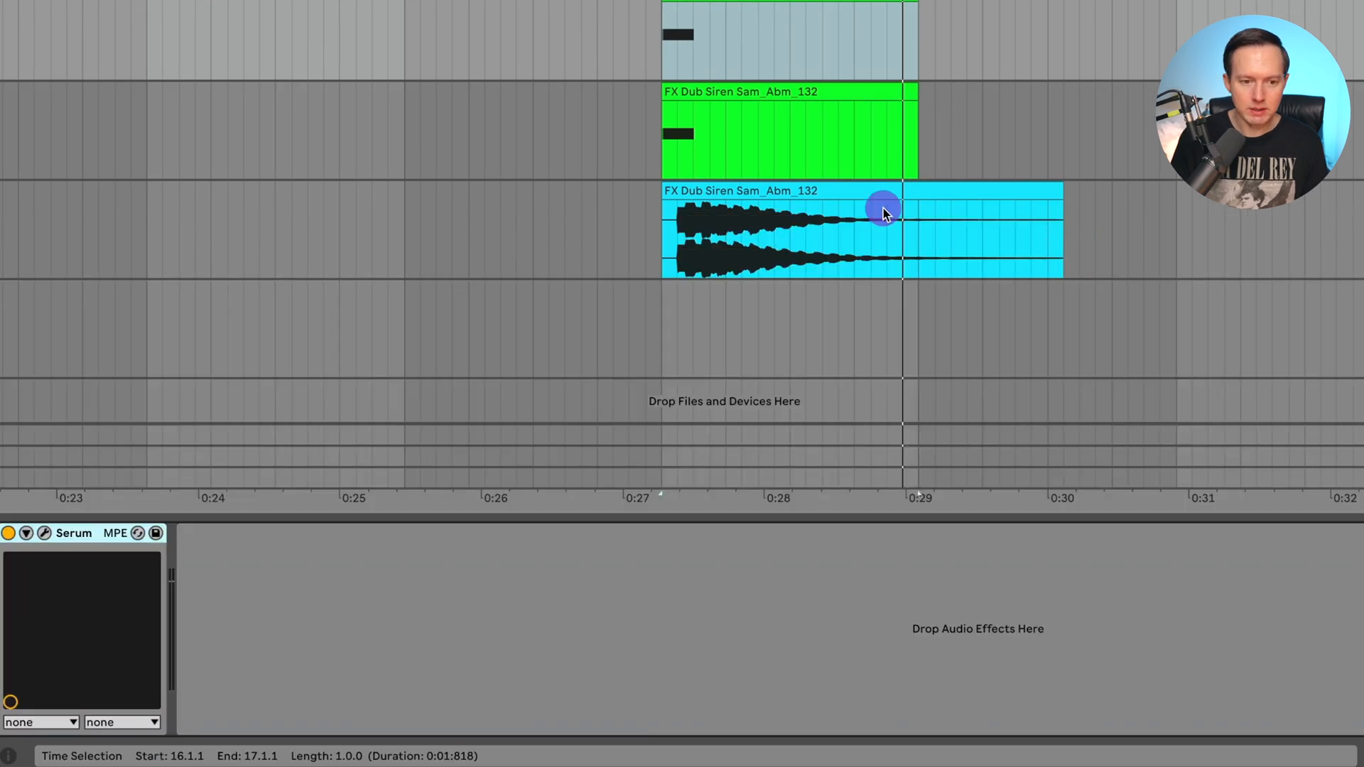
Step: Reopen the initialized Serum on the lower MIDI track and set its voicing to mono
key("Down")
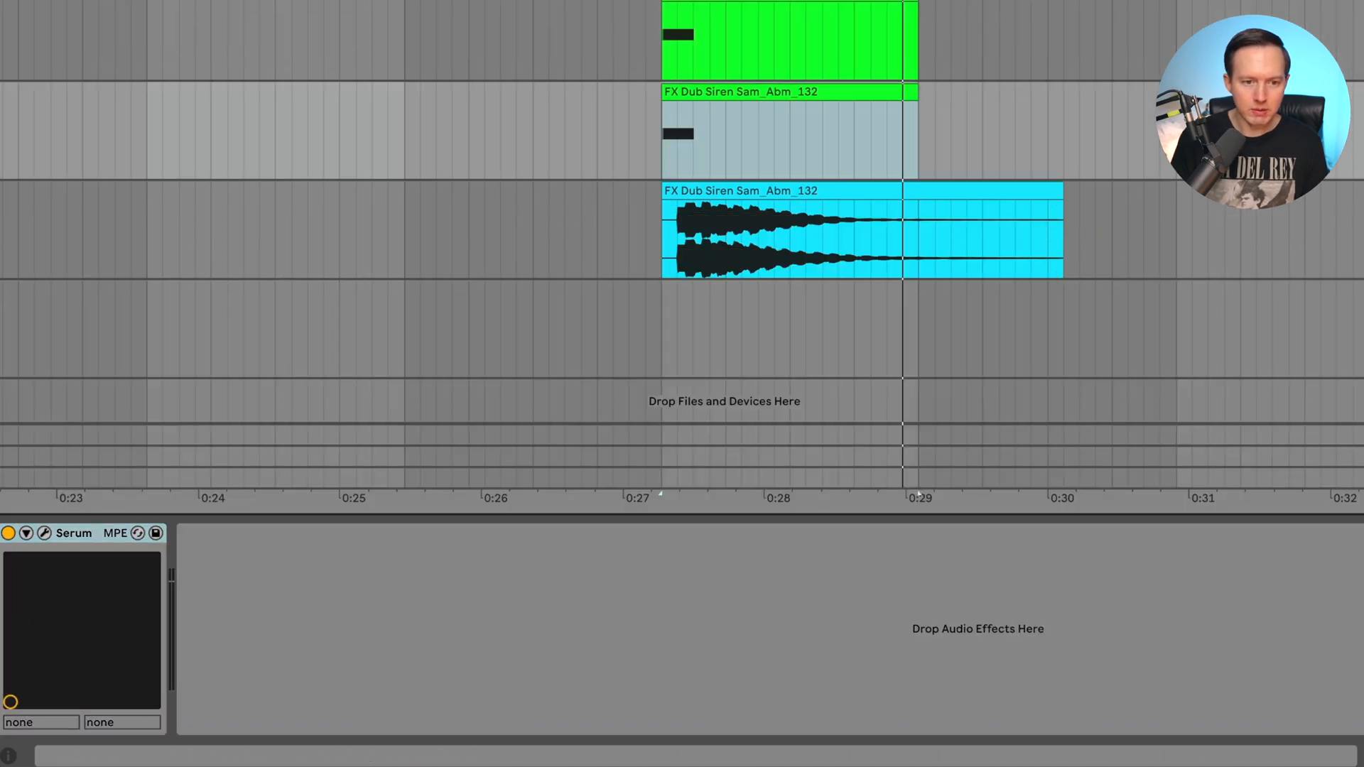
left_click(44, 533)
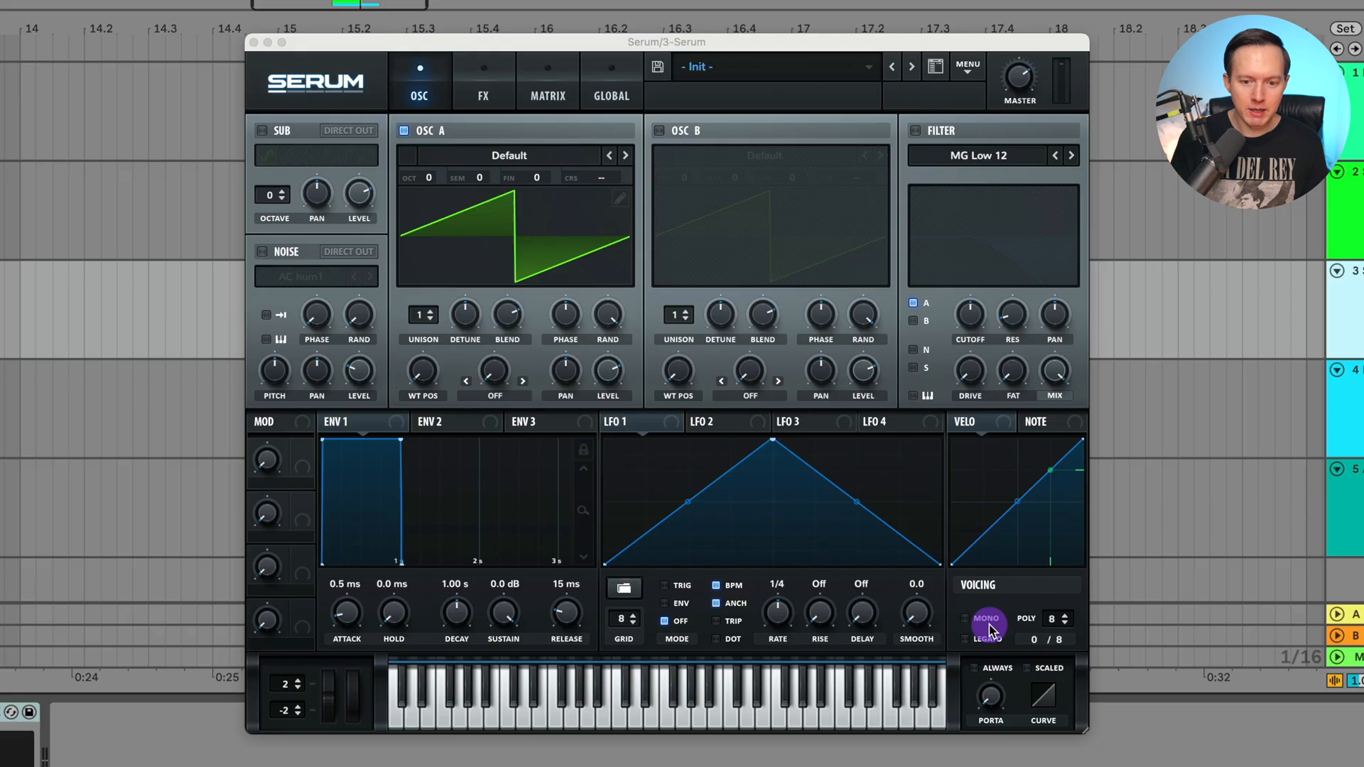
left_click(1117, 442)
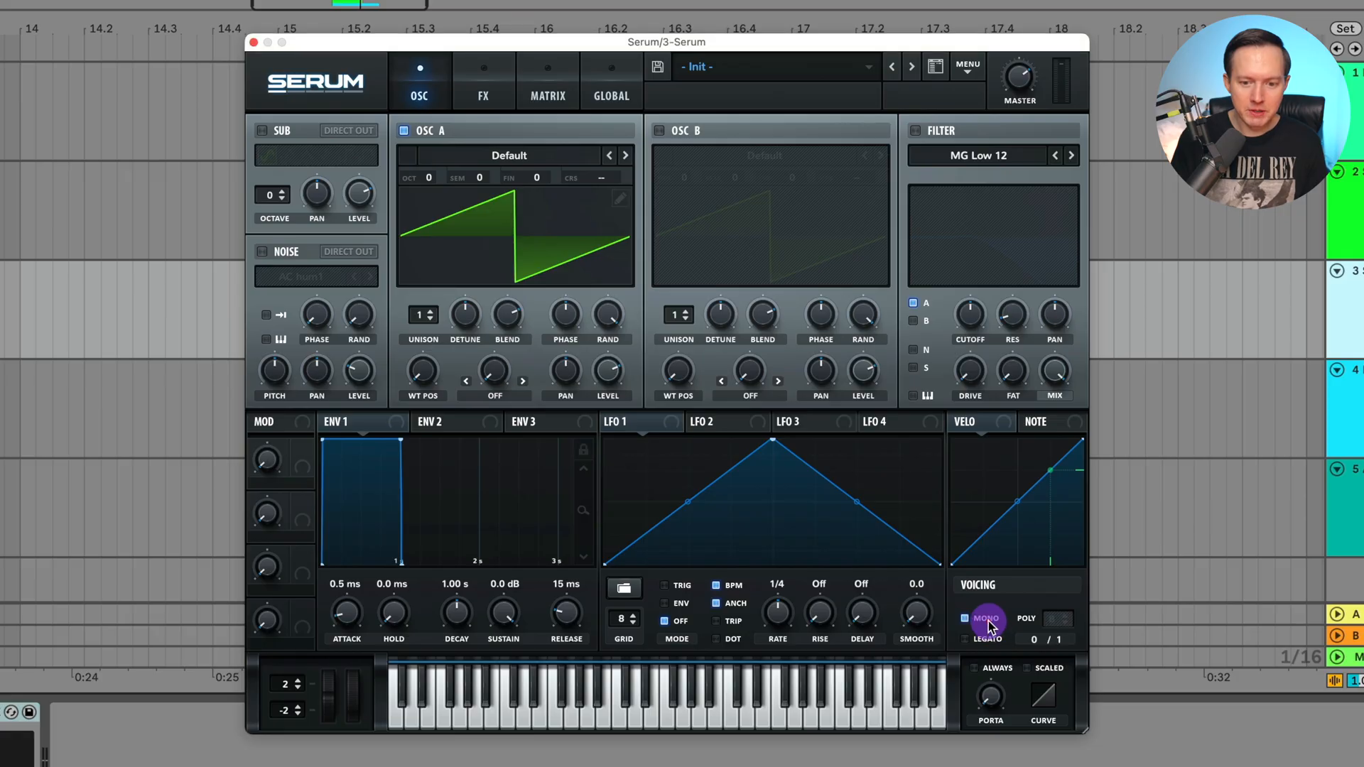
Step: Set oscillator A to the square wave of the Analog wavetable Basic Shapes and raise its octave to +1
left_click(506, 155)
mouse_move(503, 181)
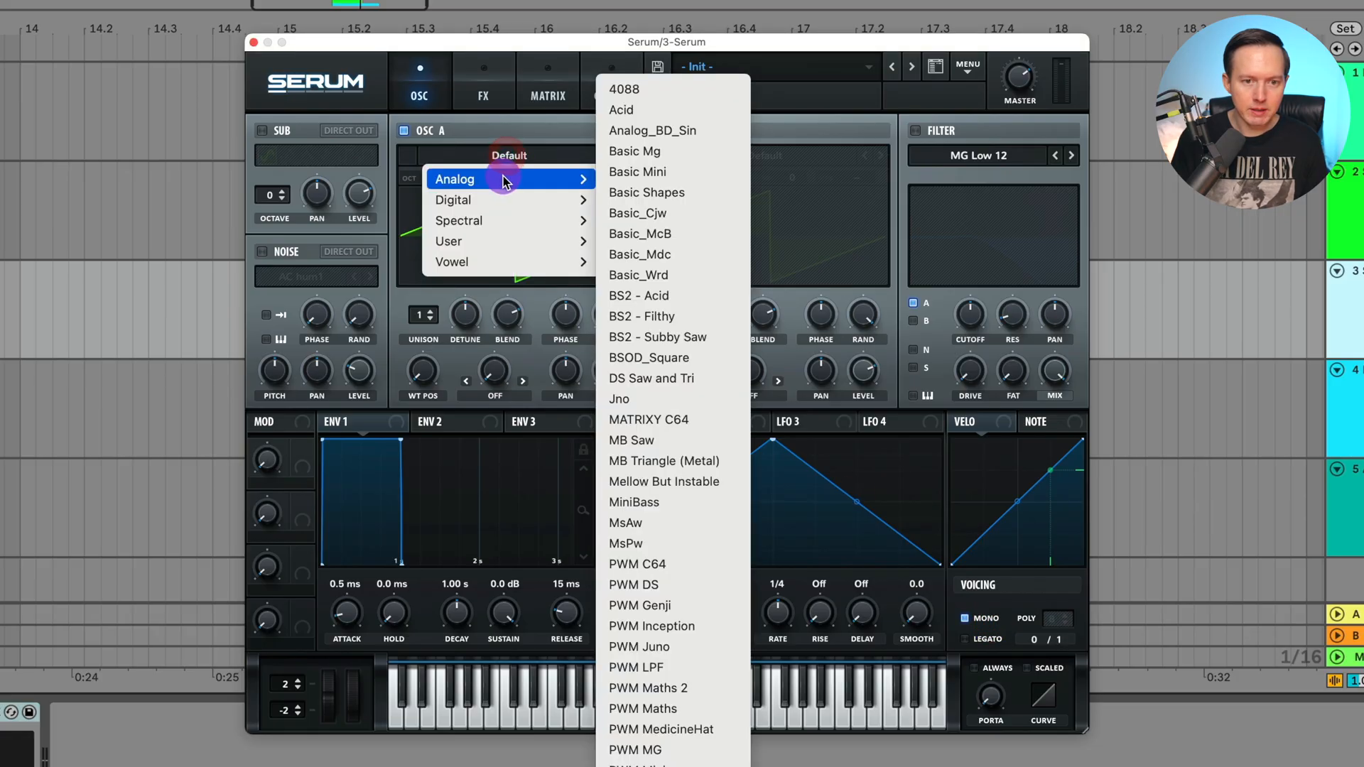
left_click(648, 192)
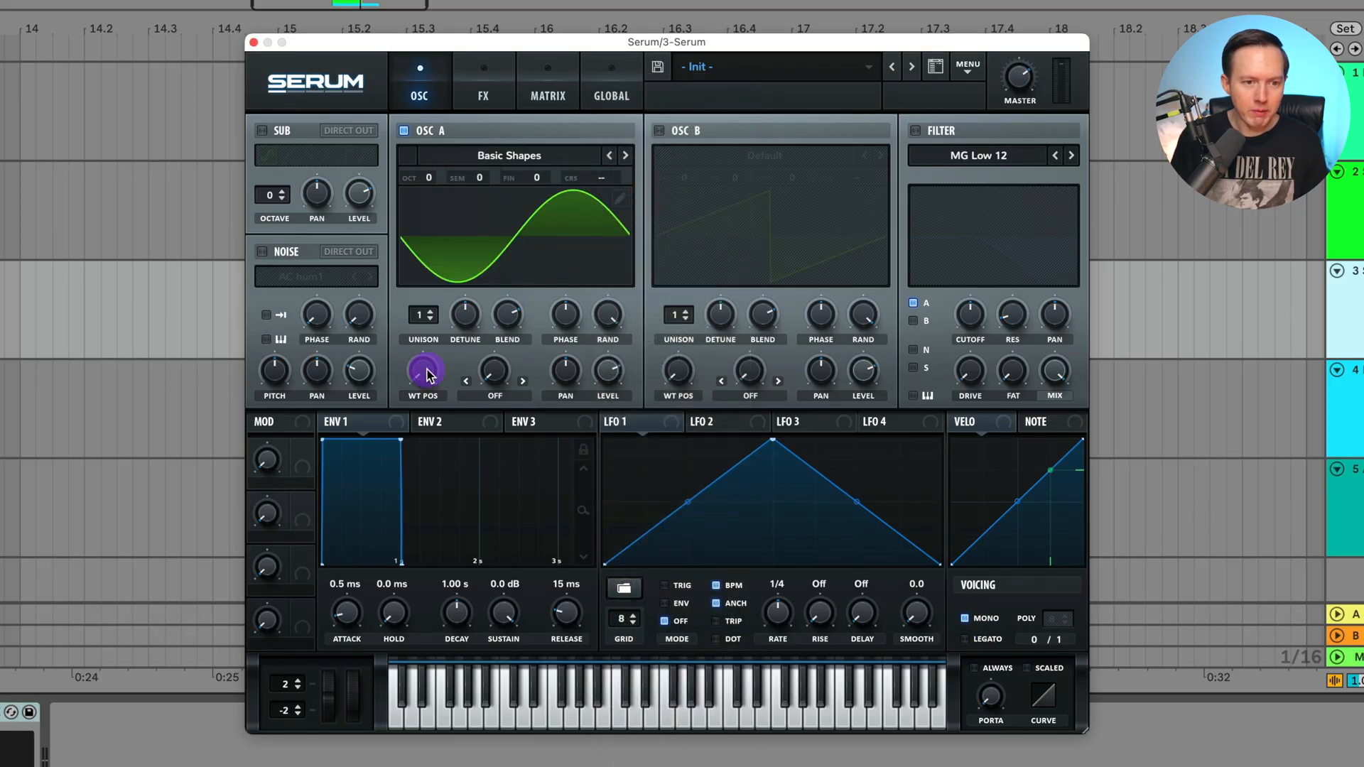
left_click_drag(426, 373, 453, 294)
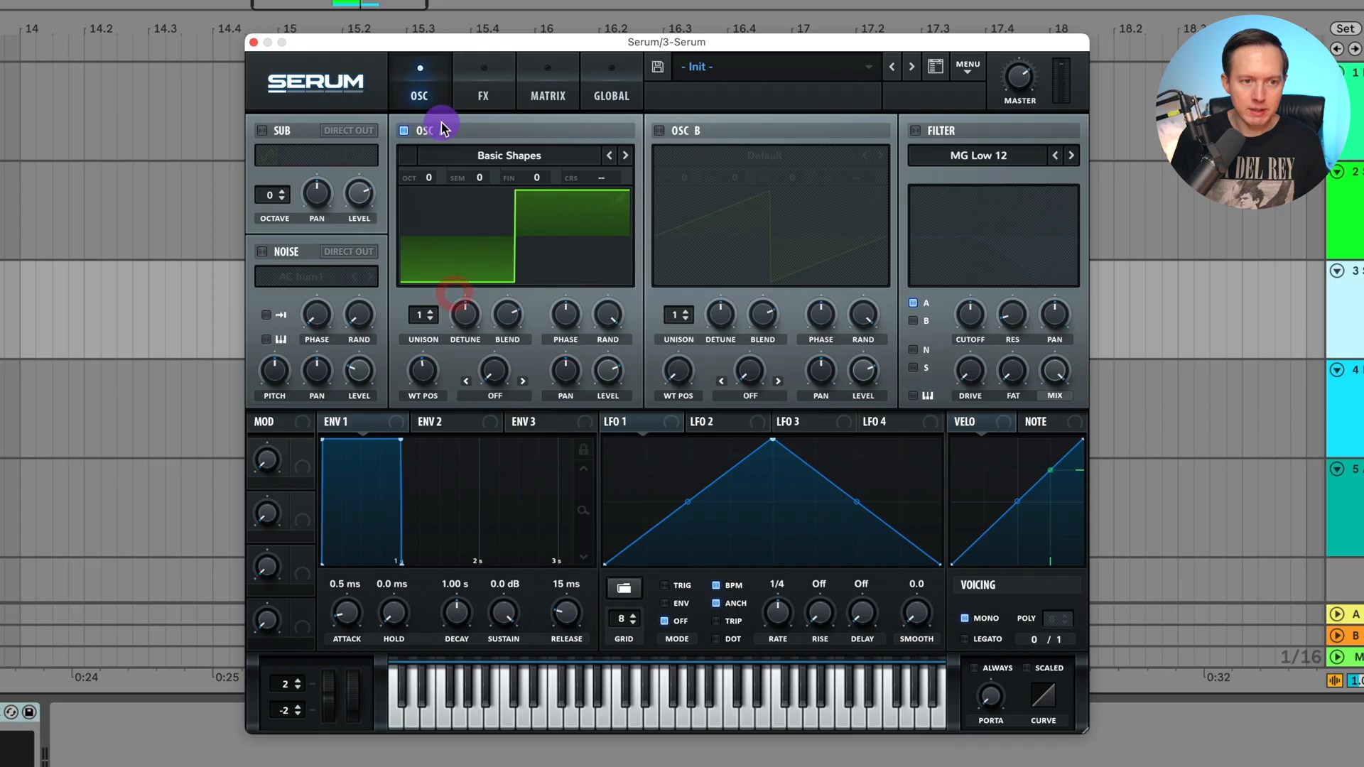
mouse_move(611, 312)
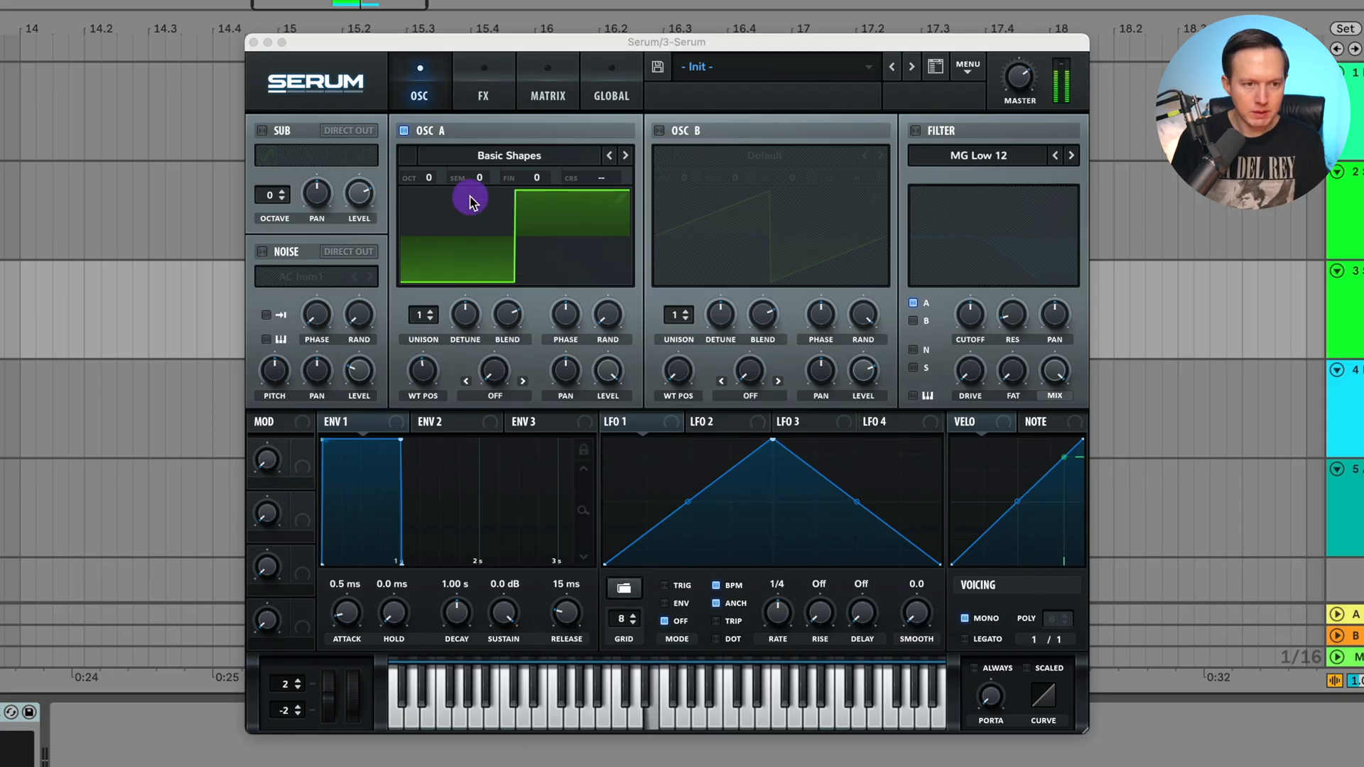
left_click_drag(425, 182, 433, 162)
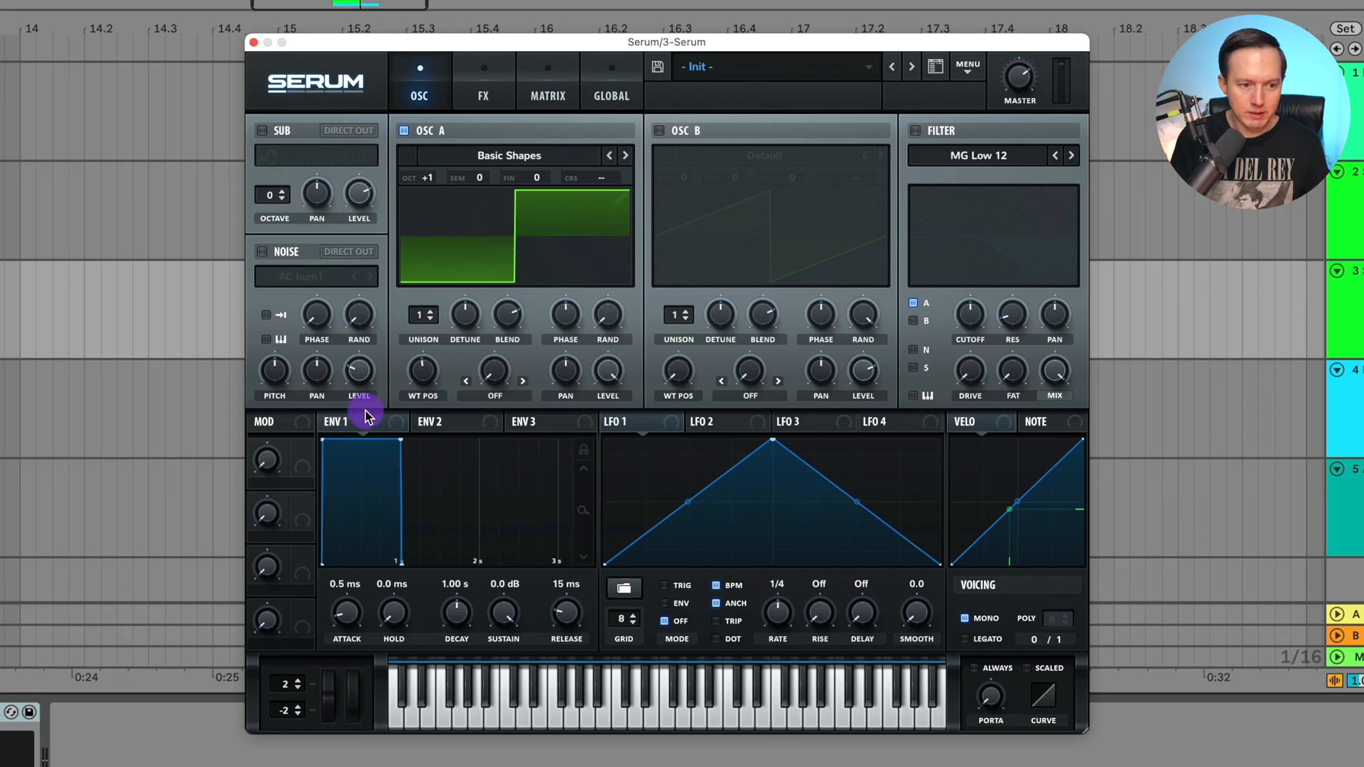
Step: Shape envelope 1 with a 480 ms decay and a release of about 1.06 s, making the release curve slightly less steep
left_click(384, 424)
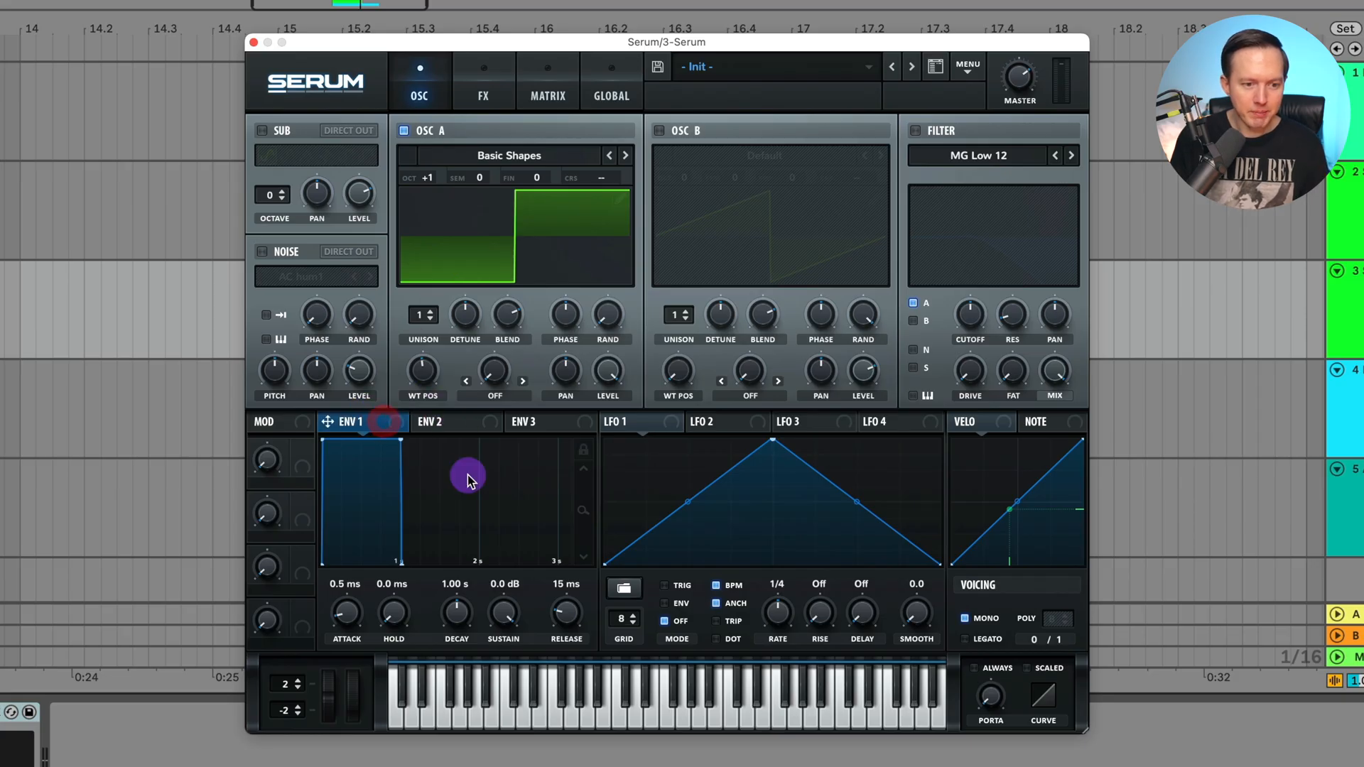
double_click(455, 587)
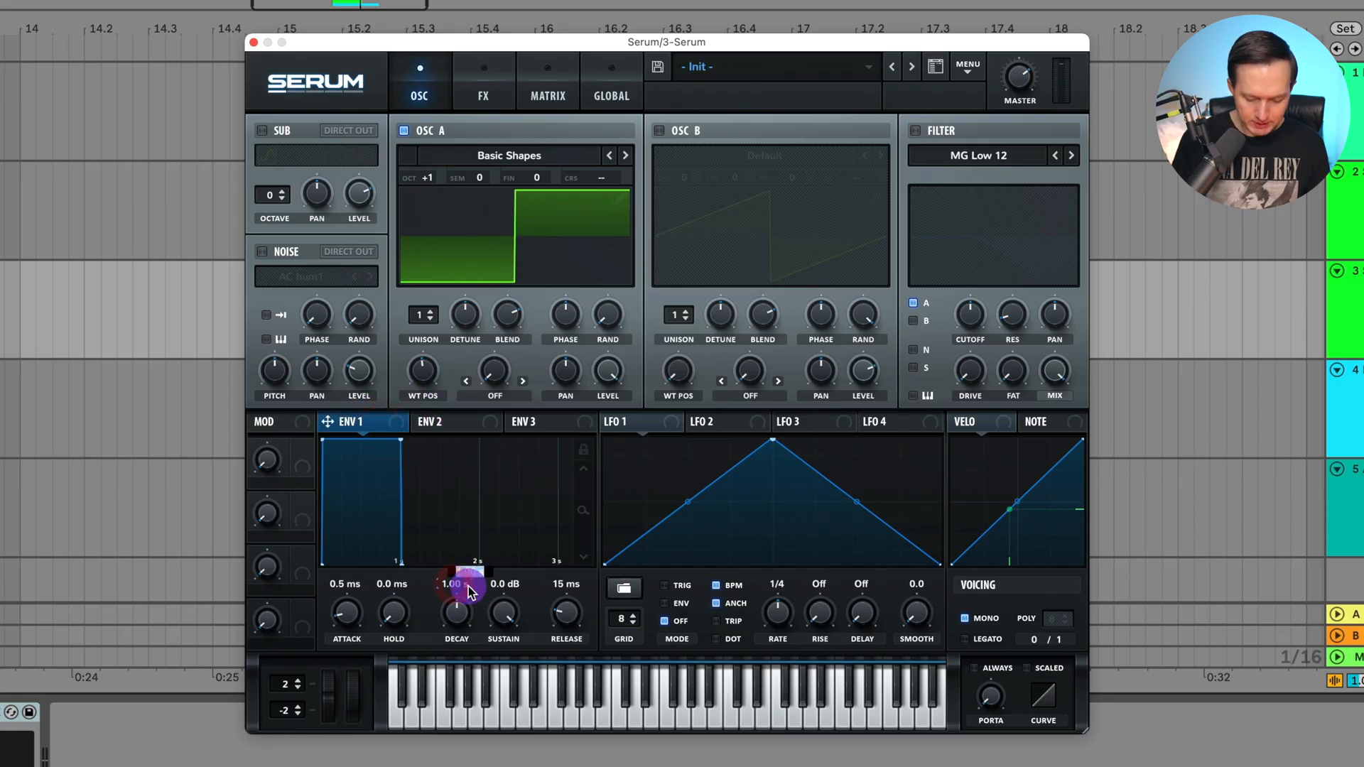
type("480")
key("Return")
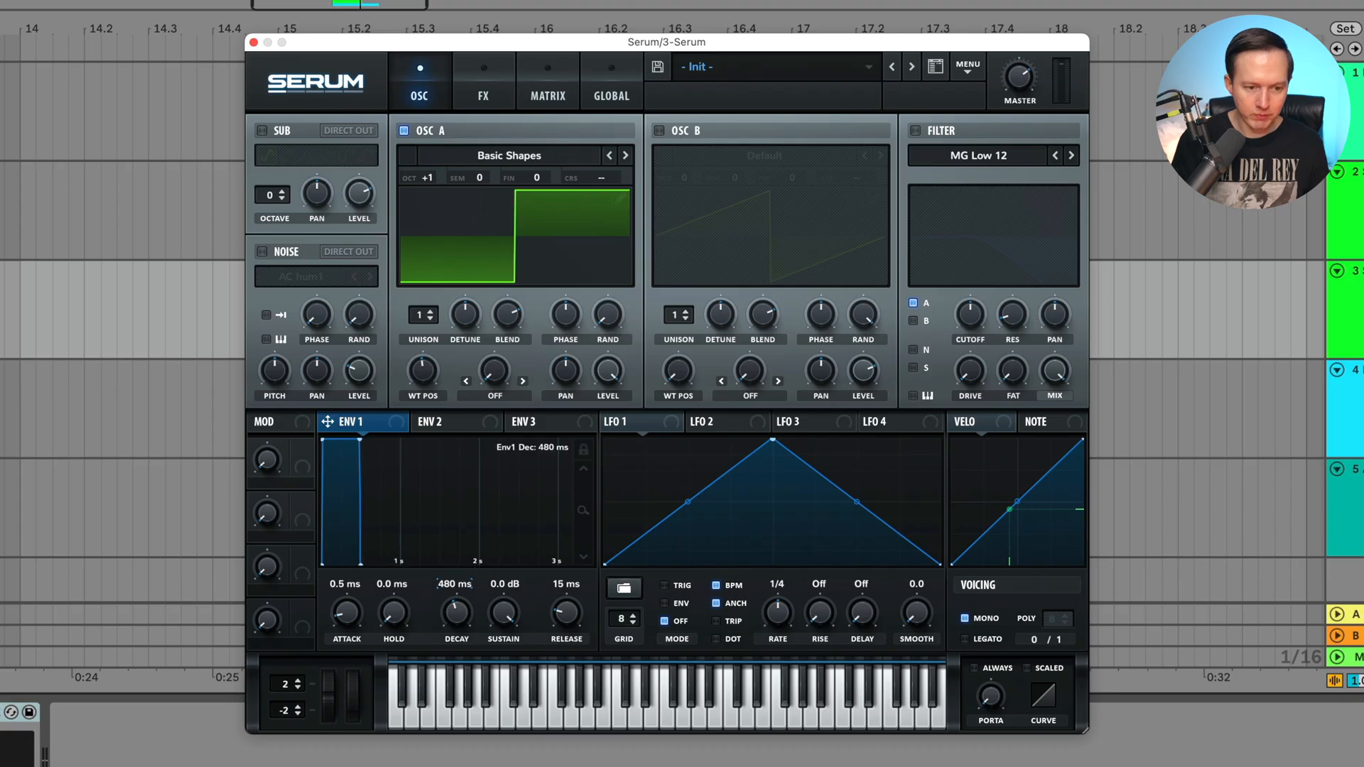
left_click_drag(565, 616, 585, 571)
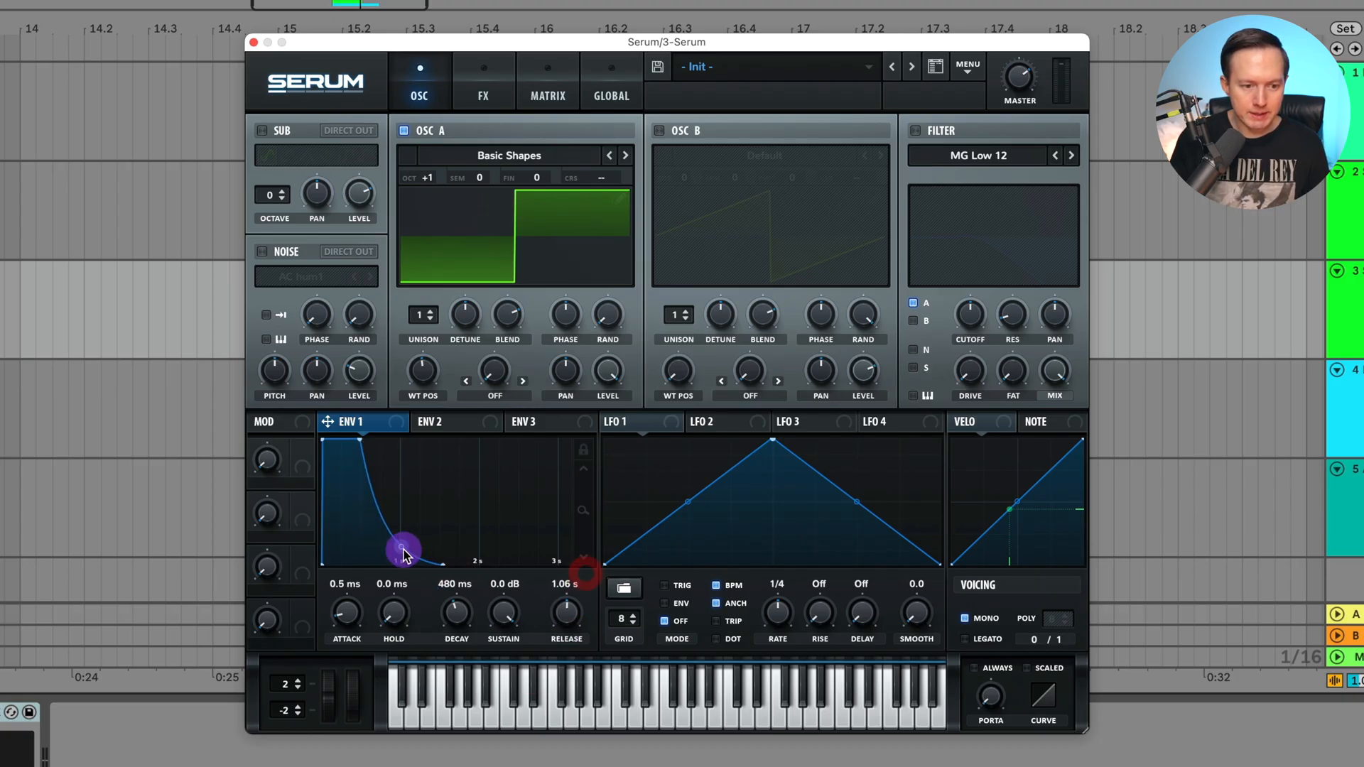
left_click_drag(402, 549, 410, 541)
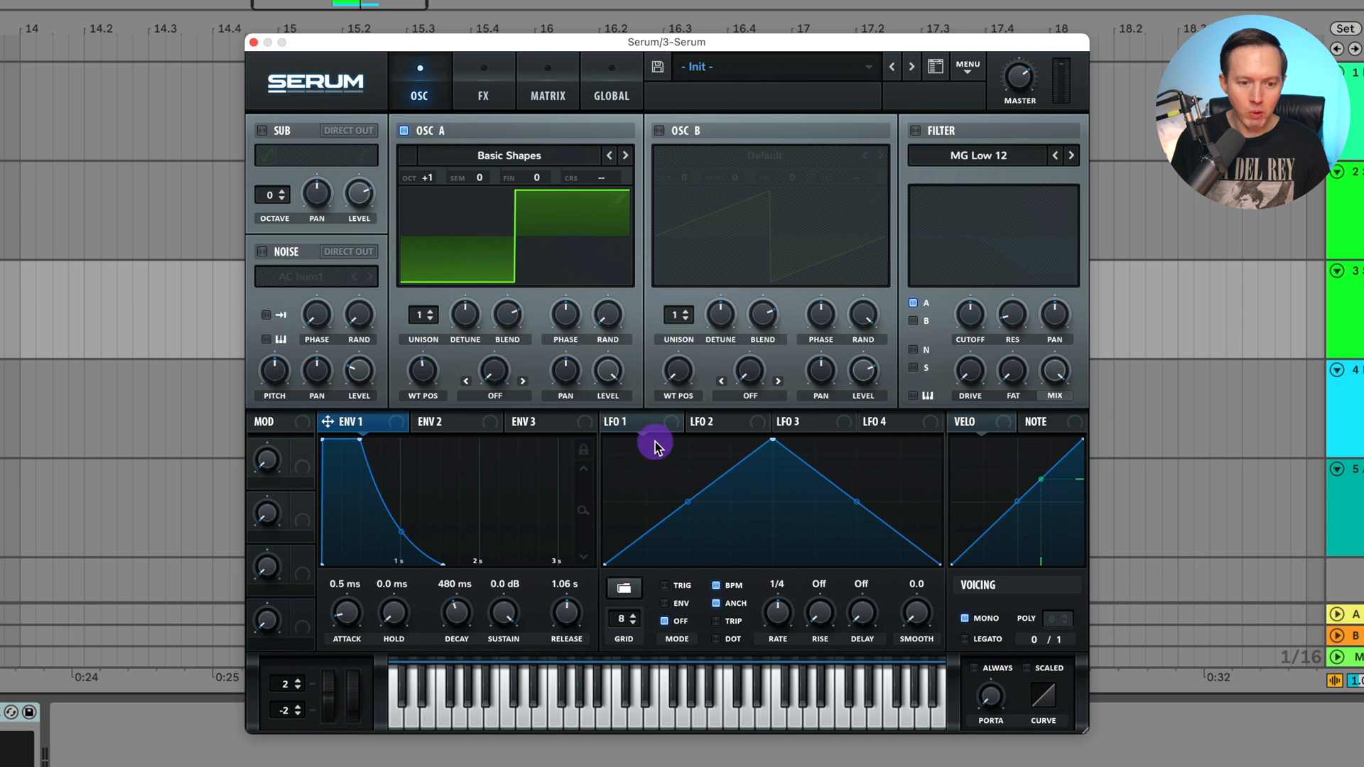
Step: Give LFO 1 the basic square shape and run it in Trig mode at a 1/16 rate
left_click(633, 587)
left_click(631, 544)
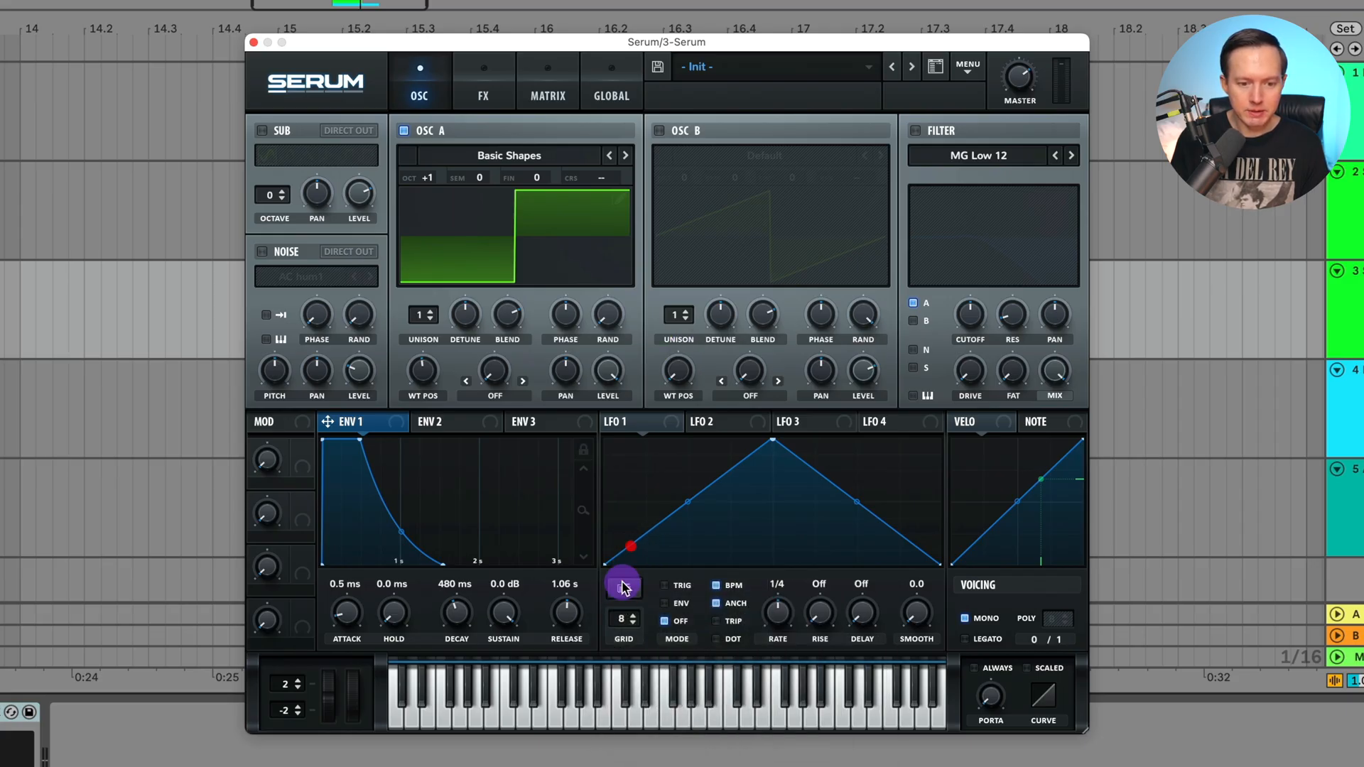
left_click(622, 587)
mouse_move(667, 590)
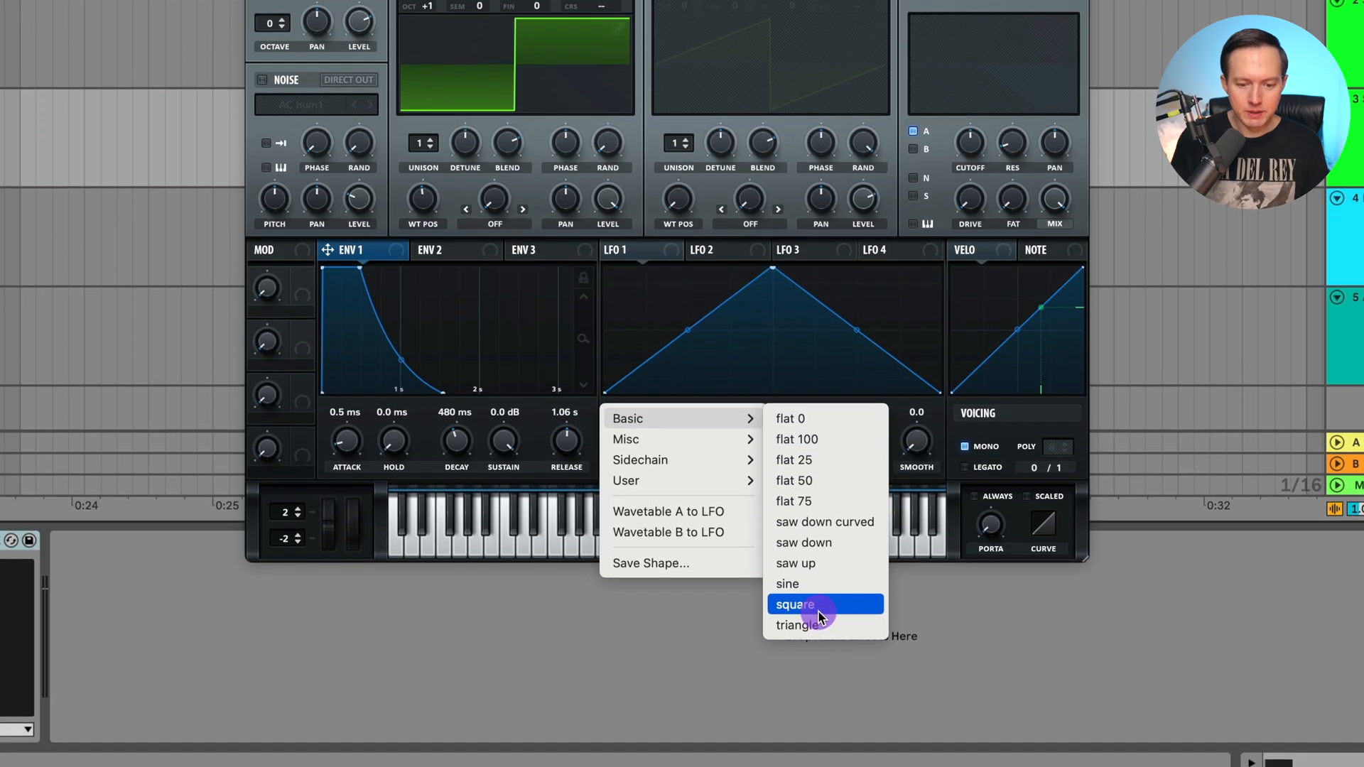
left_click(819, 605)
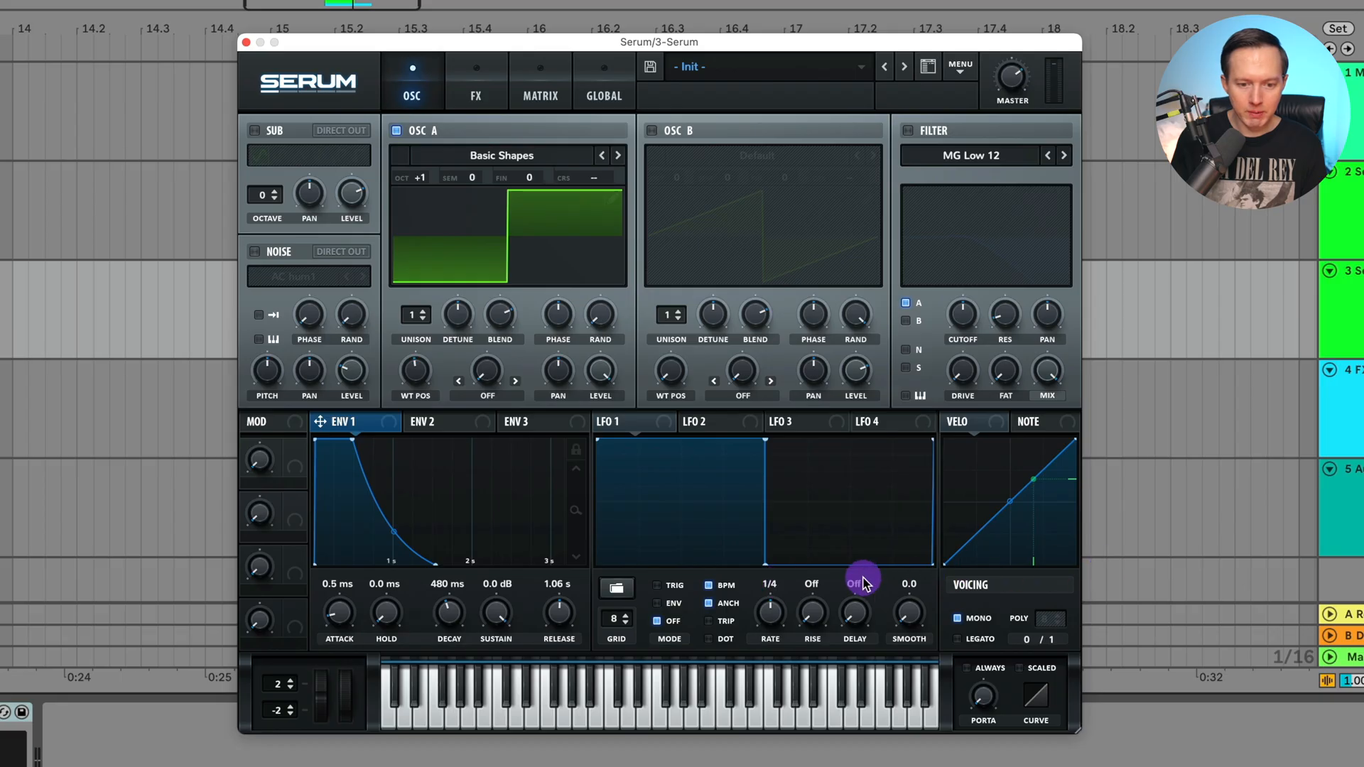
left_click(675, 588)
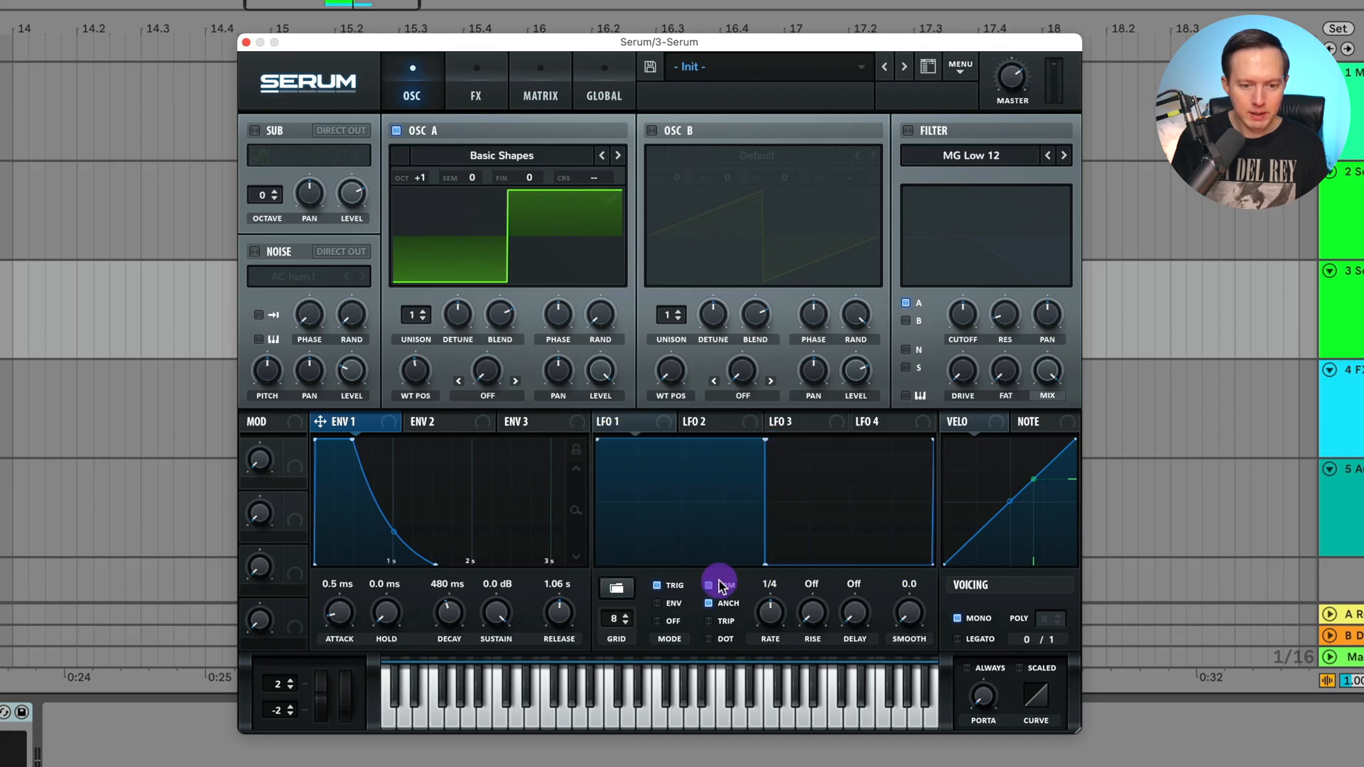
left_click_drag(771, 614, 798, 603)
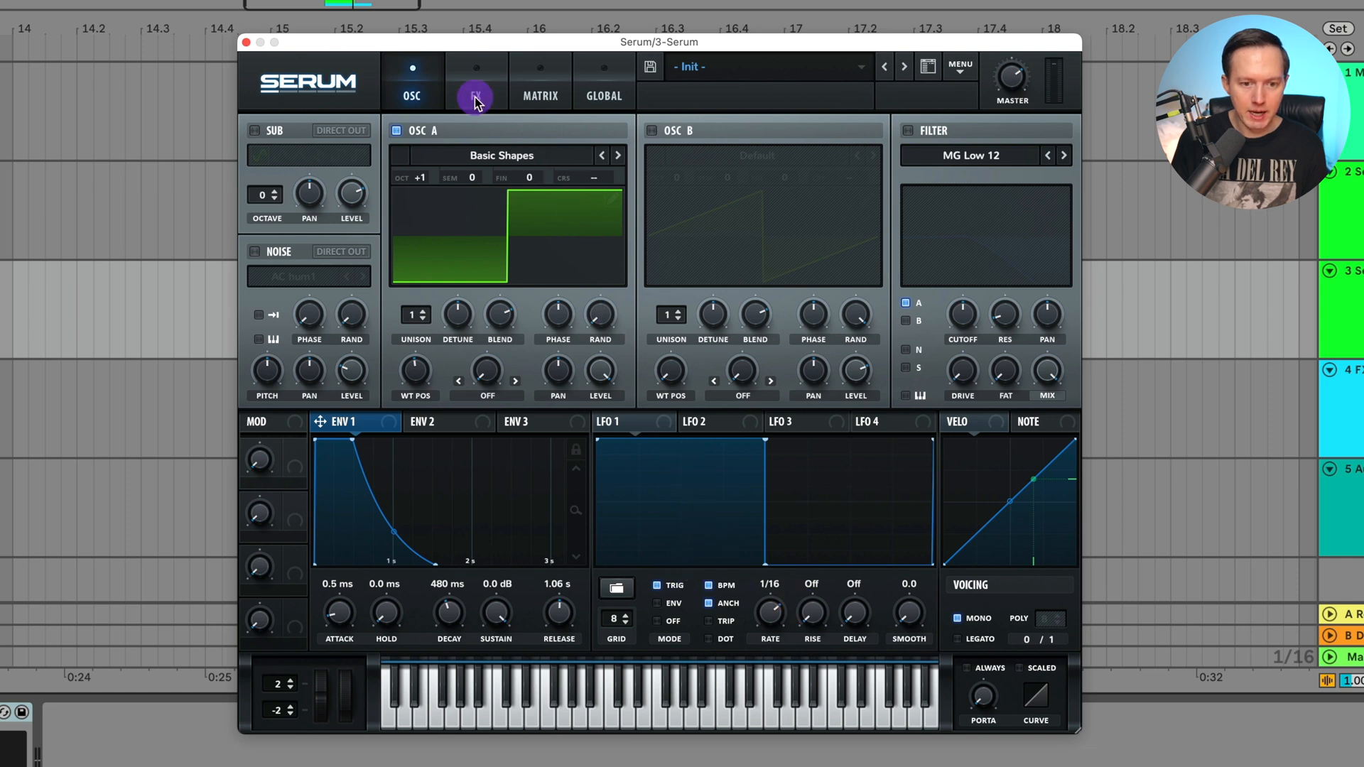
Step: Route LFO 1 to the global master tuning (Mast.Tun) in the first slot of the modulation matrix
left_click(476, 99)
left_click(540, 96)
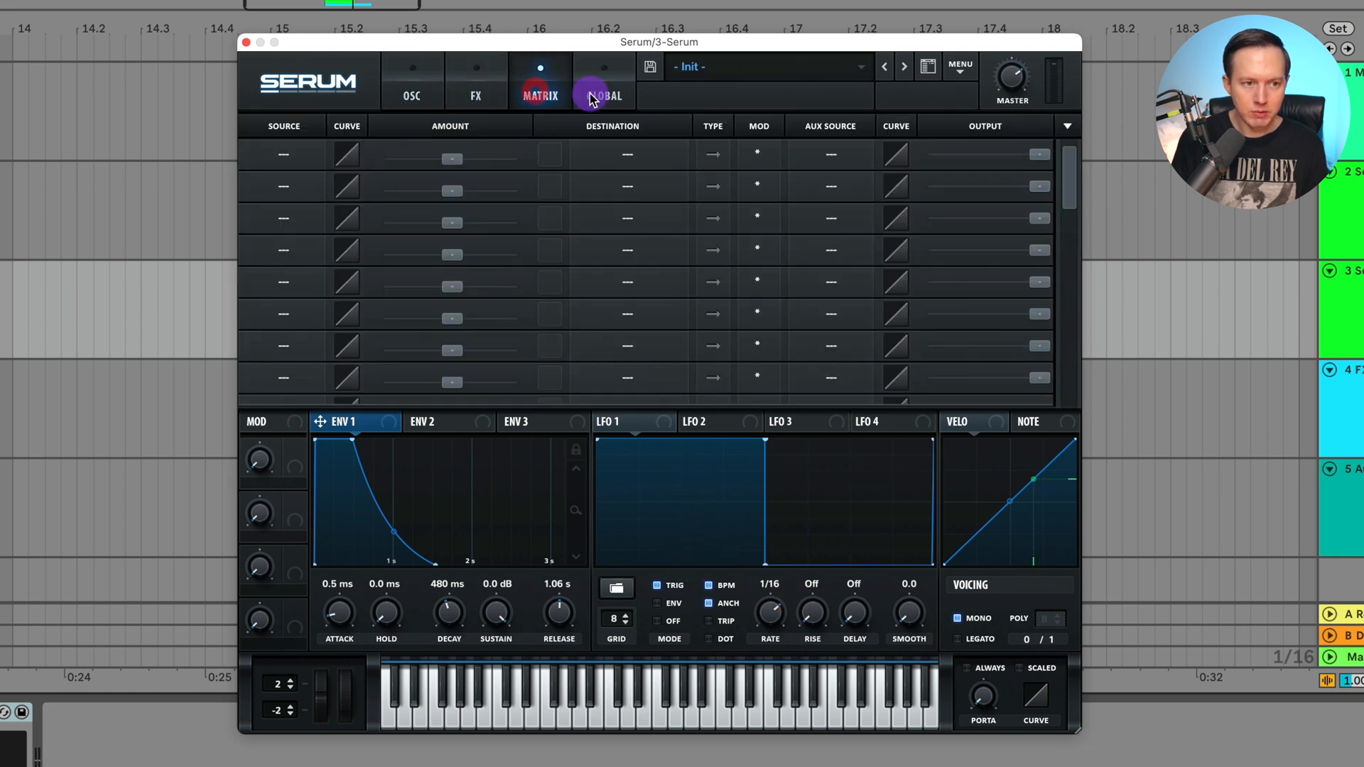
left_click_drag(647, 422, 283, 152)
left_click(632, 154)
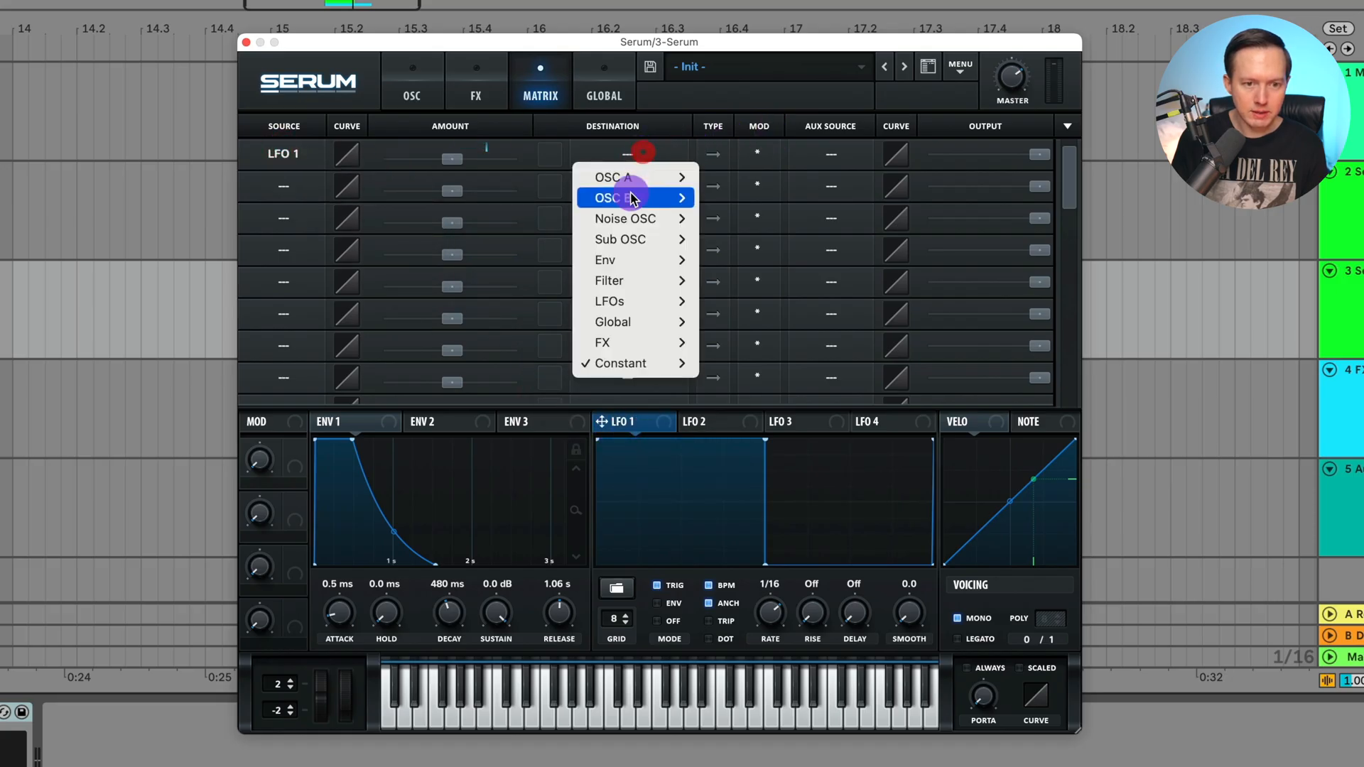
mouse_move(643, 322)
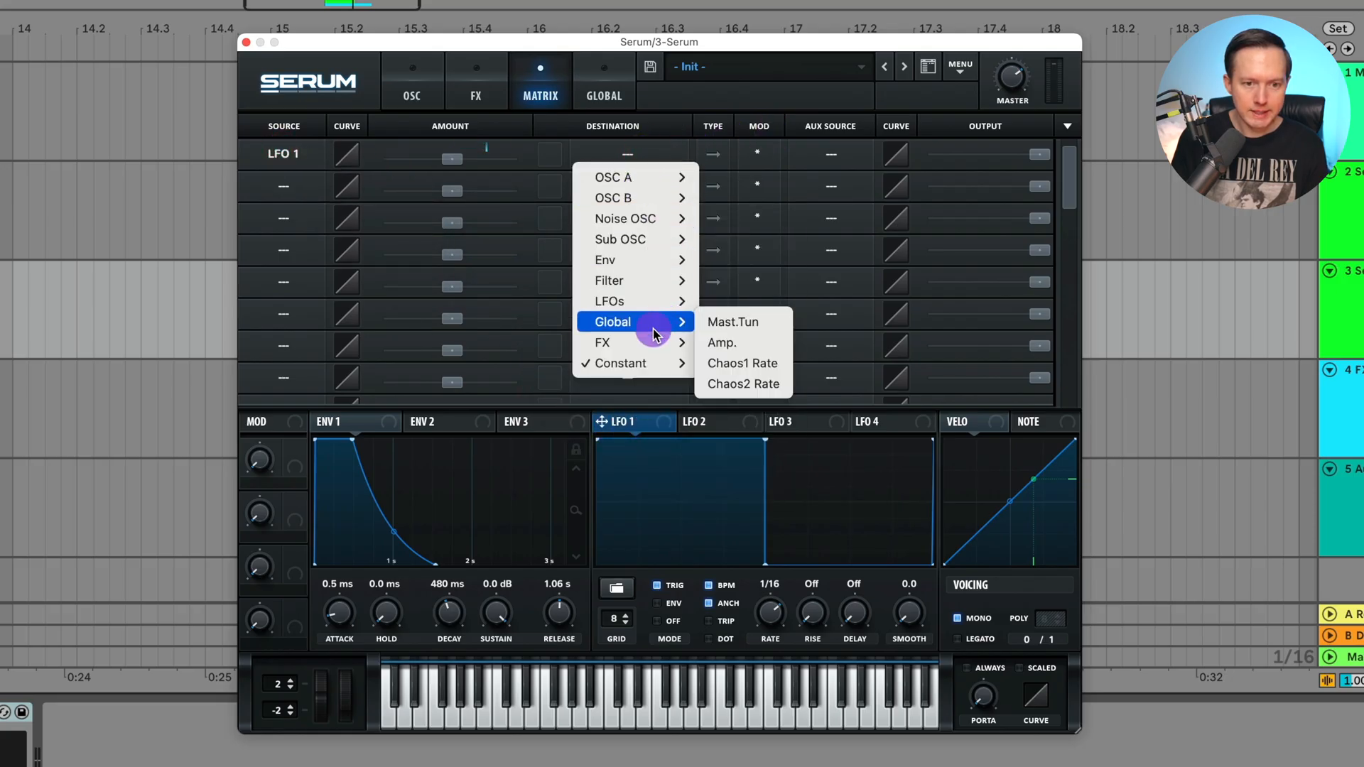
left_click(745, 324)
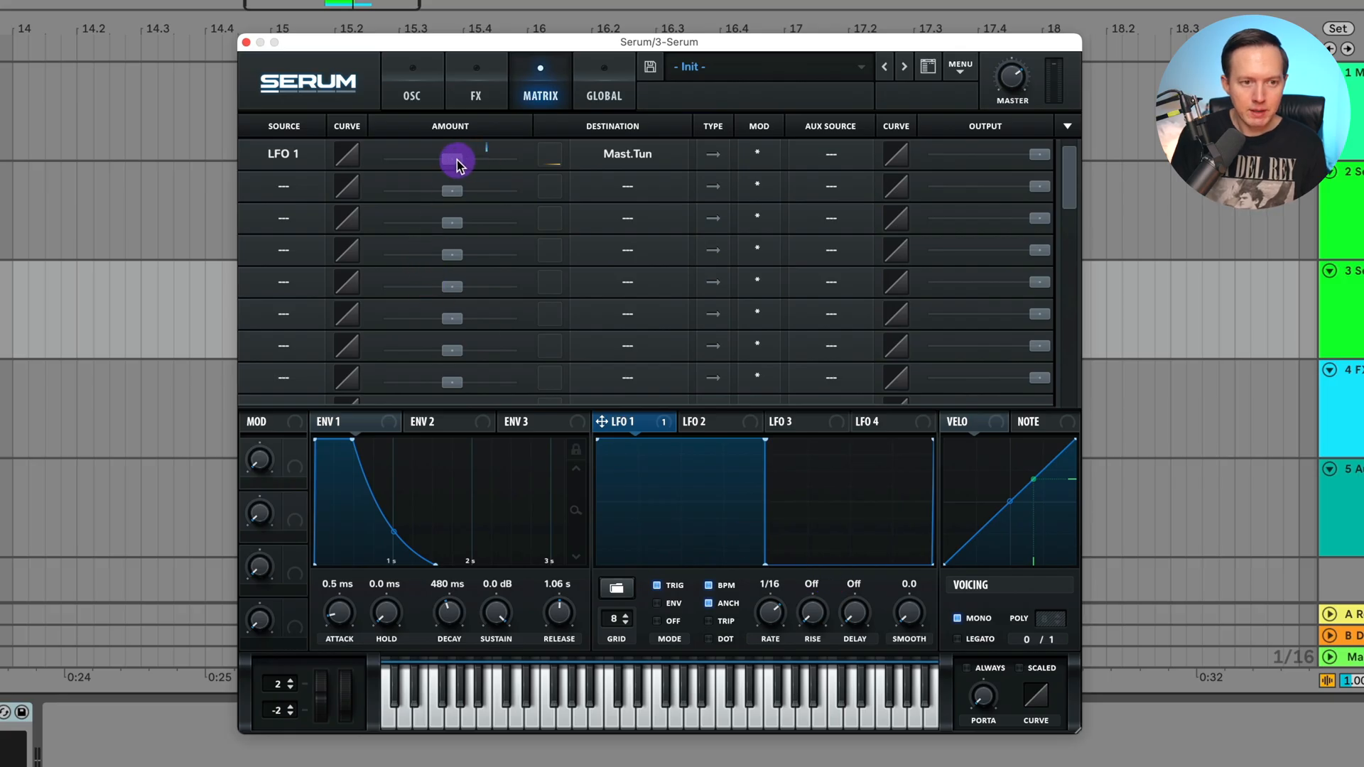
Step: Set the amount of LFO 1's master tuning modulation to 15 st
left_click_drag(457, 160, 459, 166)
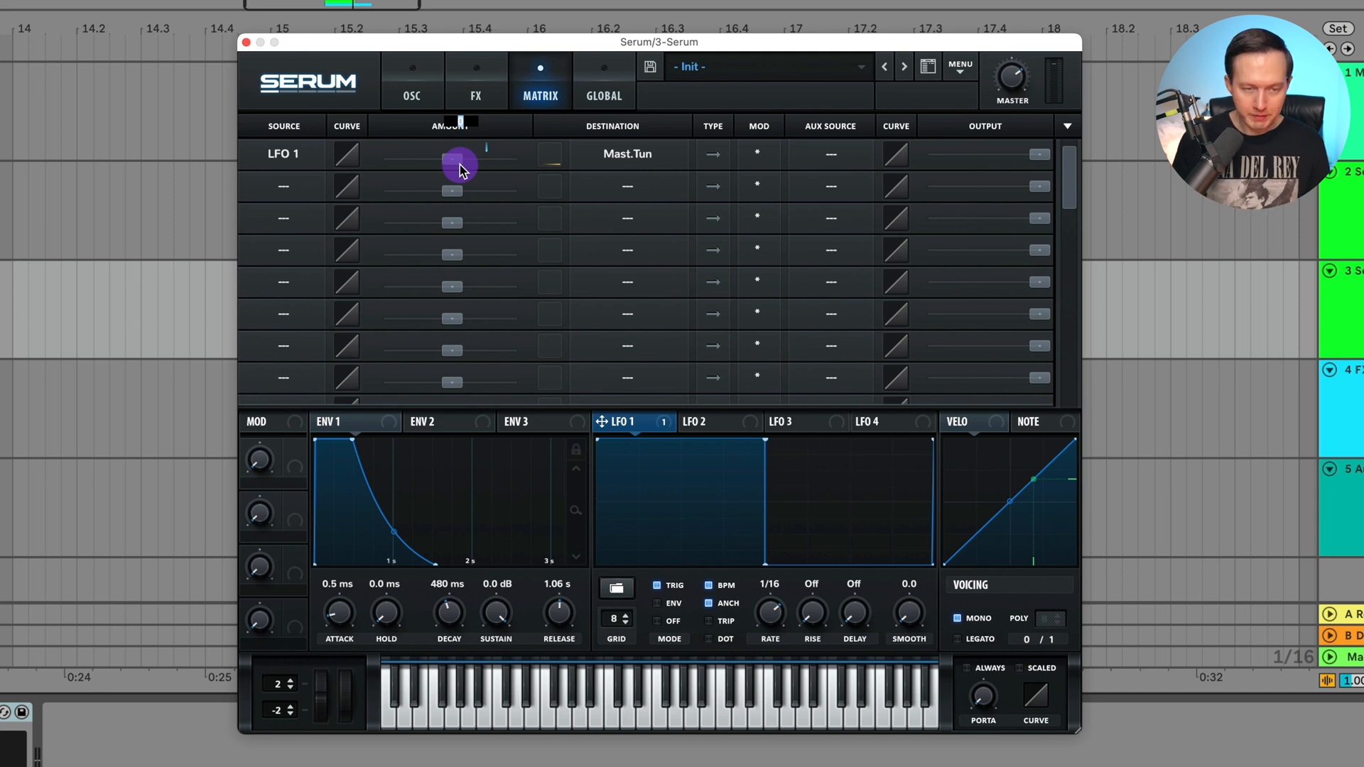
type("15")
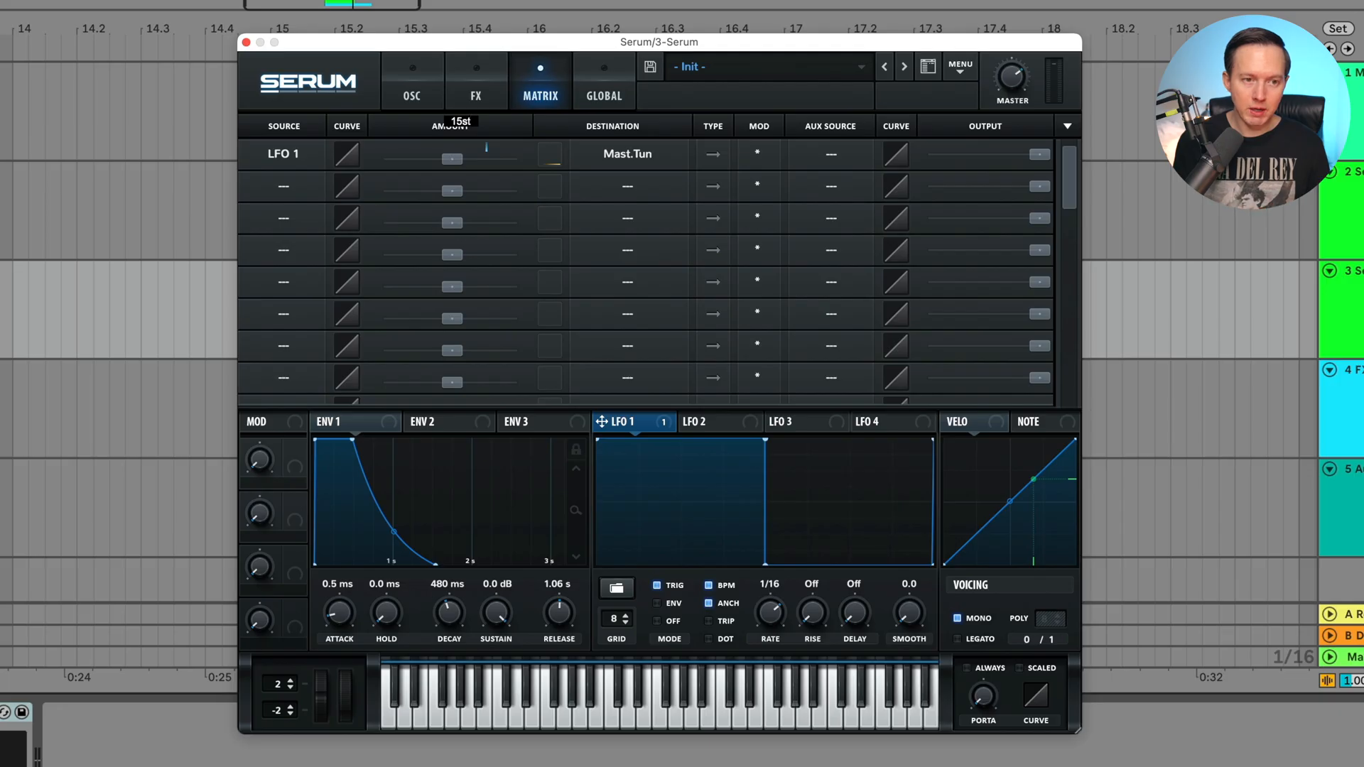
type("st")
key("Return")
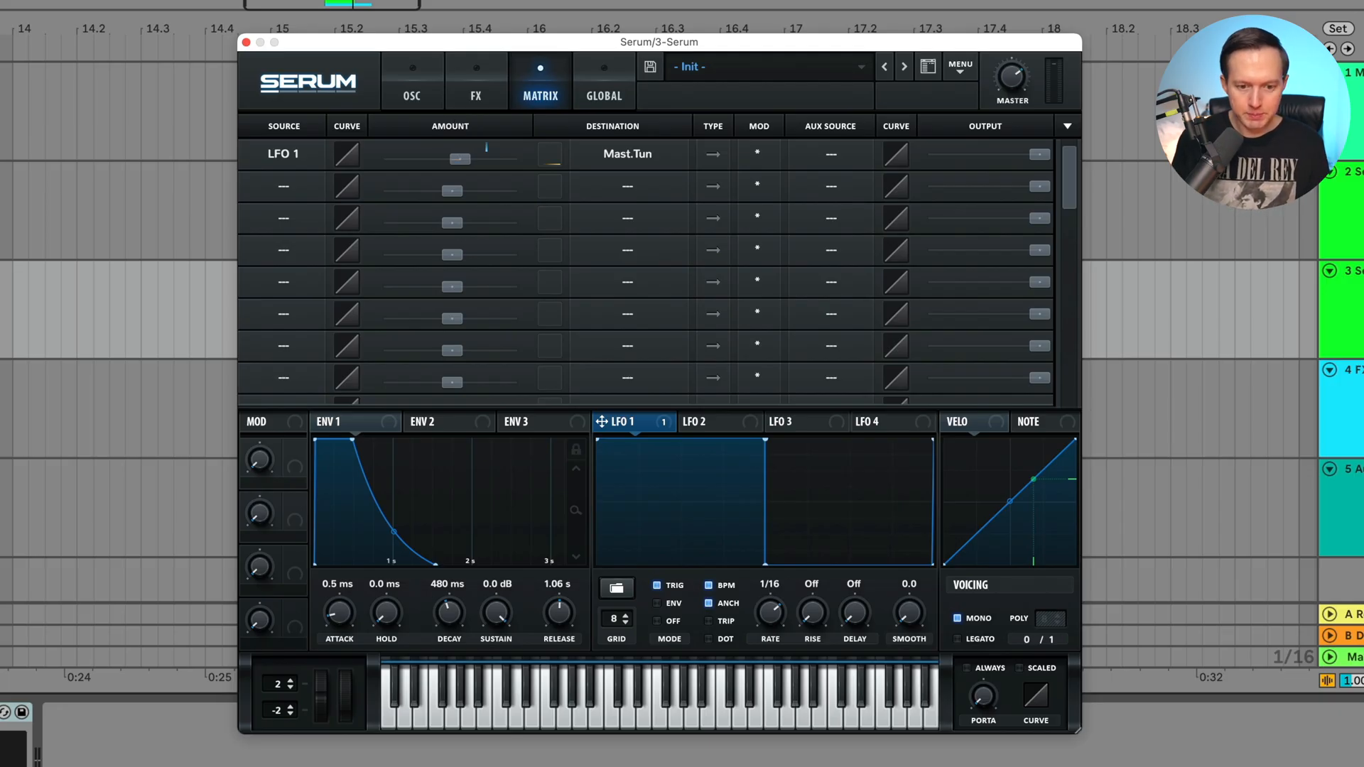
Step: Play back the clip to audition the siren's pitch modulation
key("space")
key("space")
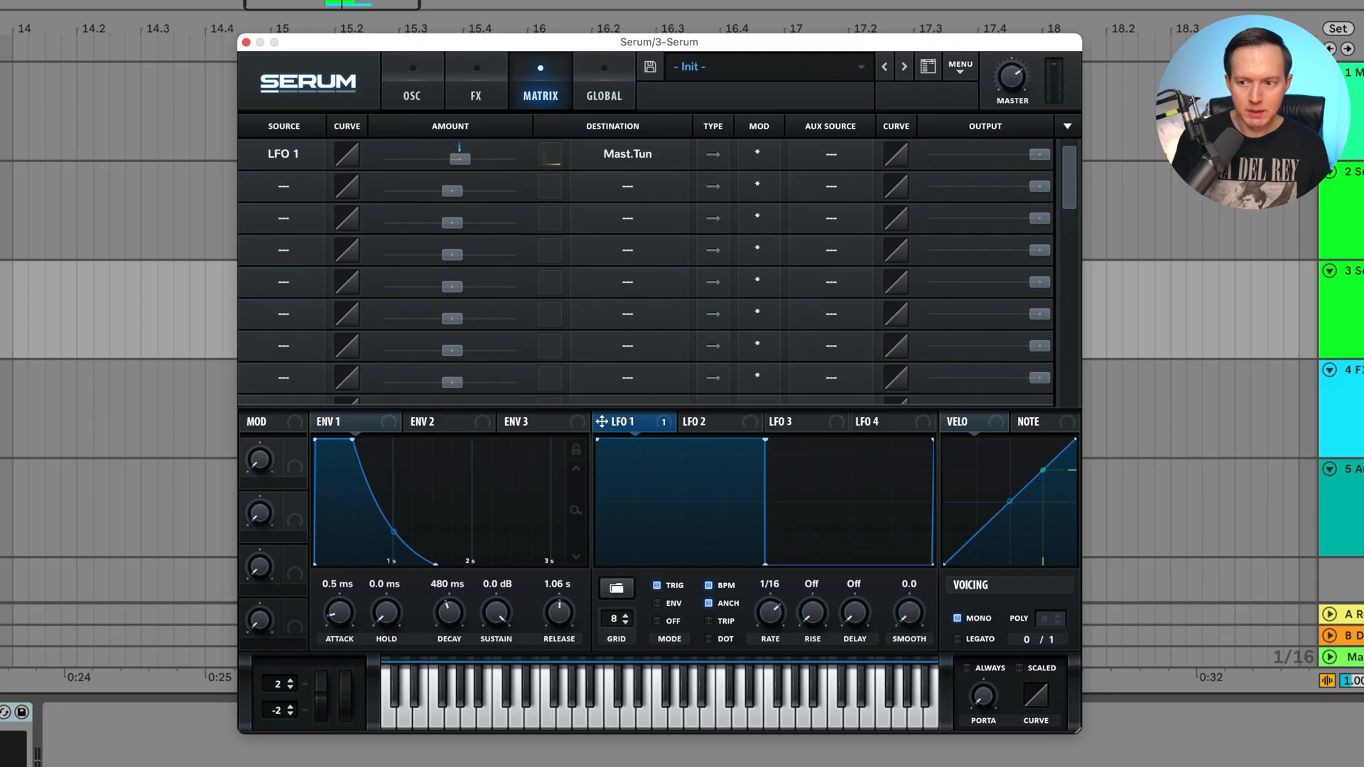
key("space")
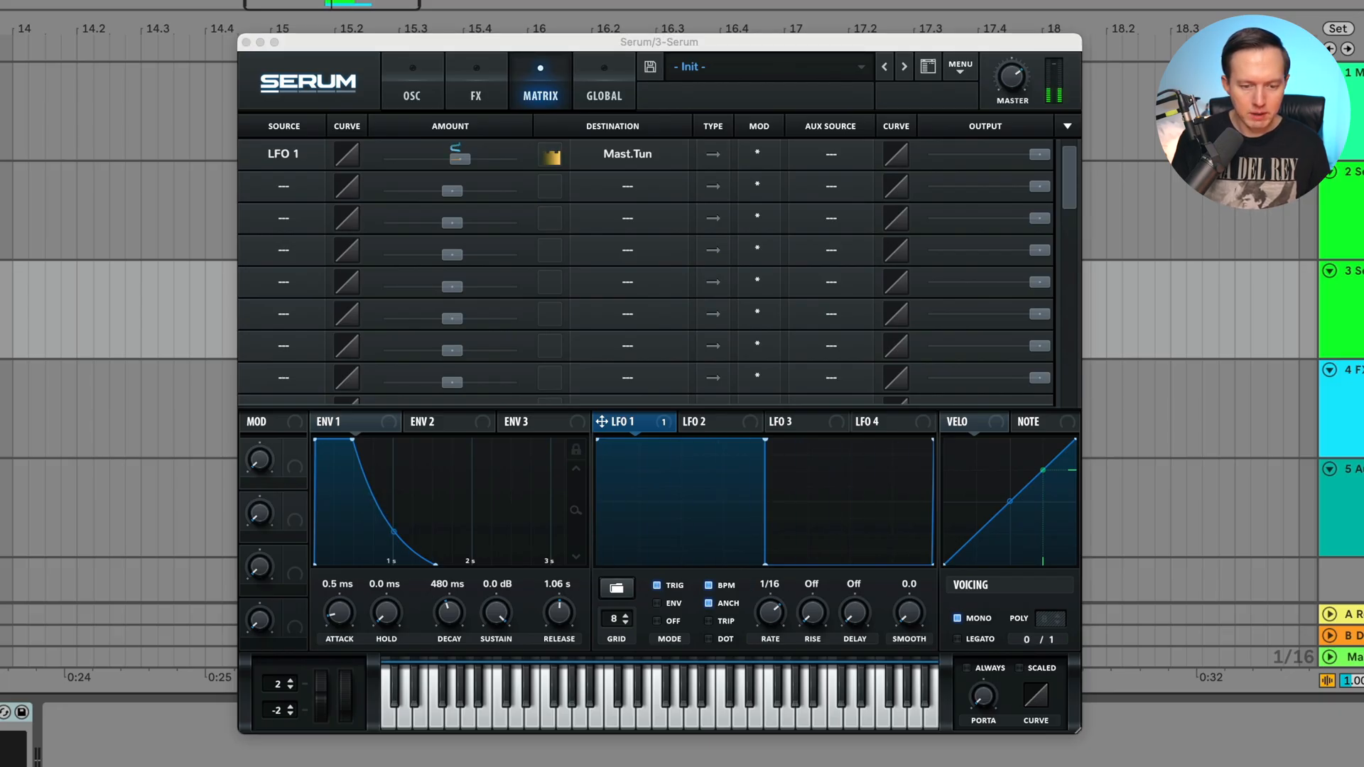
Step: Turn off BPM sync for LFO 1's rate and turn it back on
left_click(709, 585)
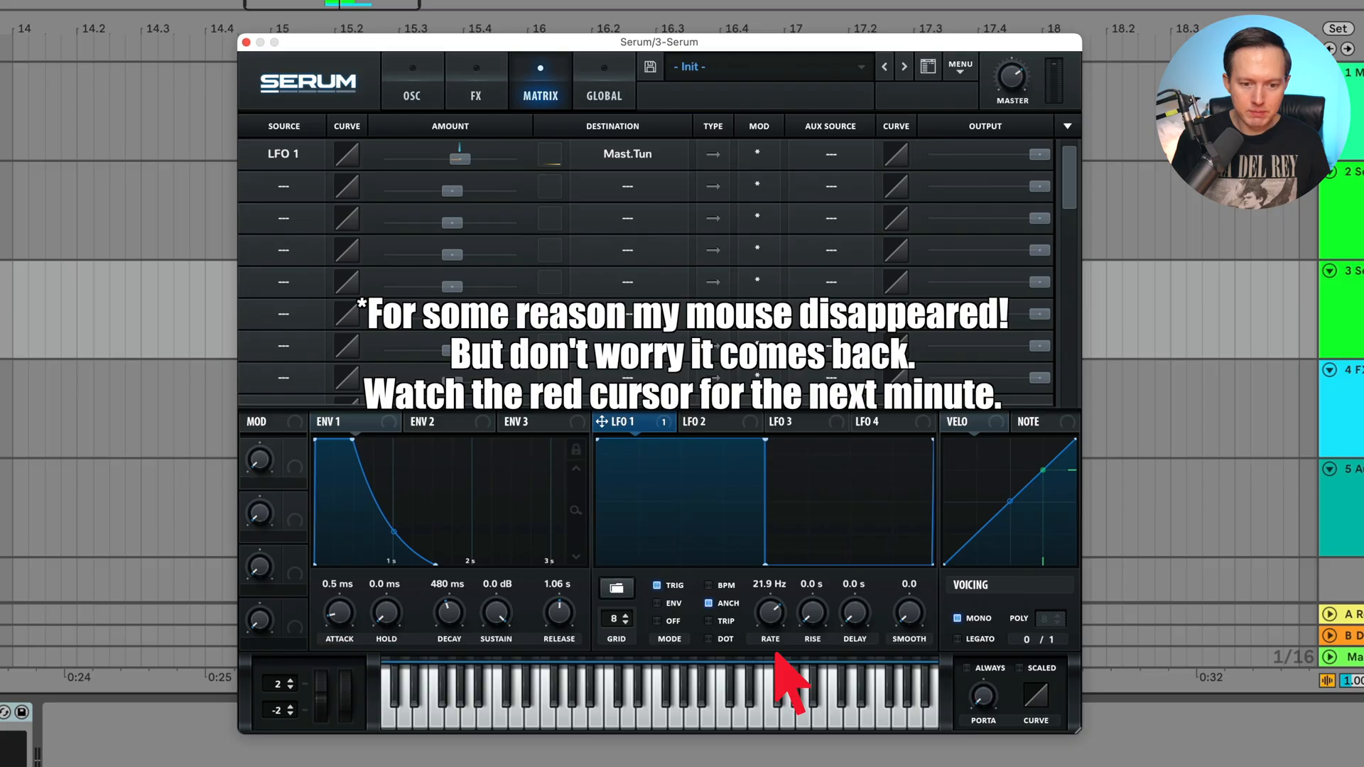
left_click(709, 585)
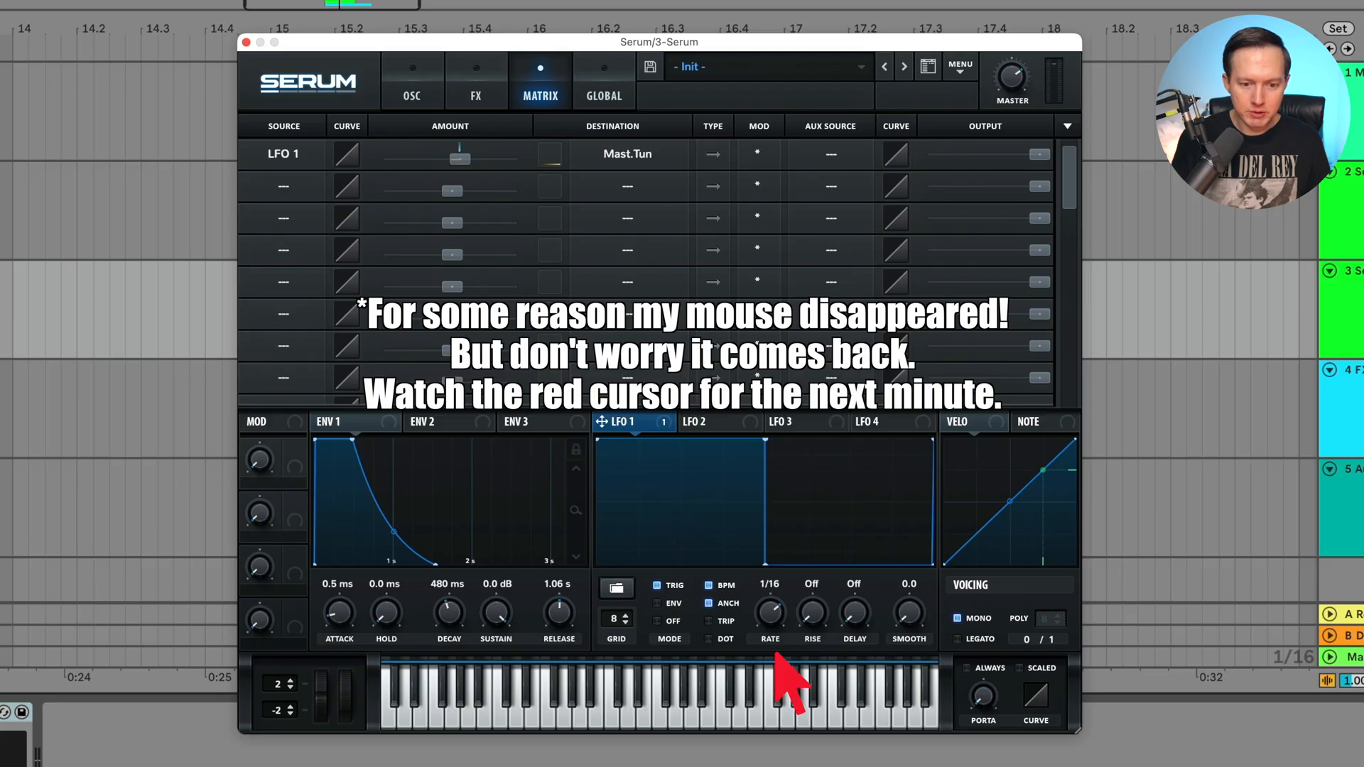
Step: Try LFO 1 with BPM sync off at free rates such as 27.1 Hz and 10.6 Hz, and undo the changes
left_click(708, 585)
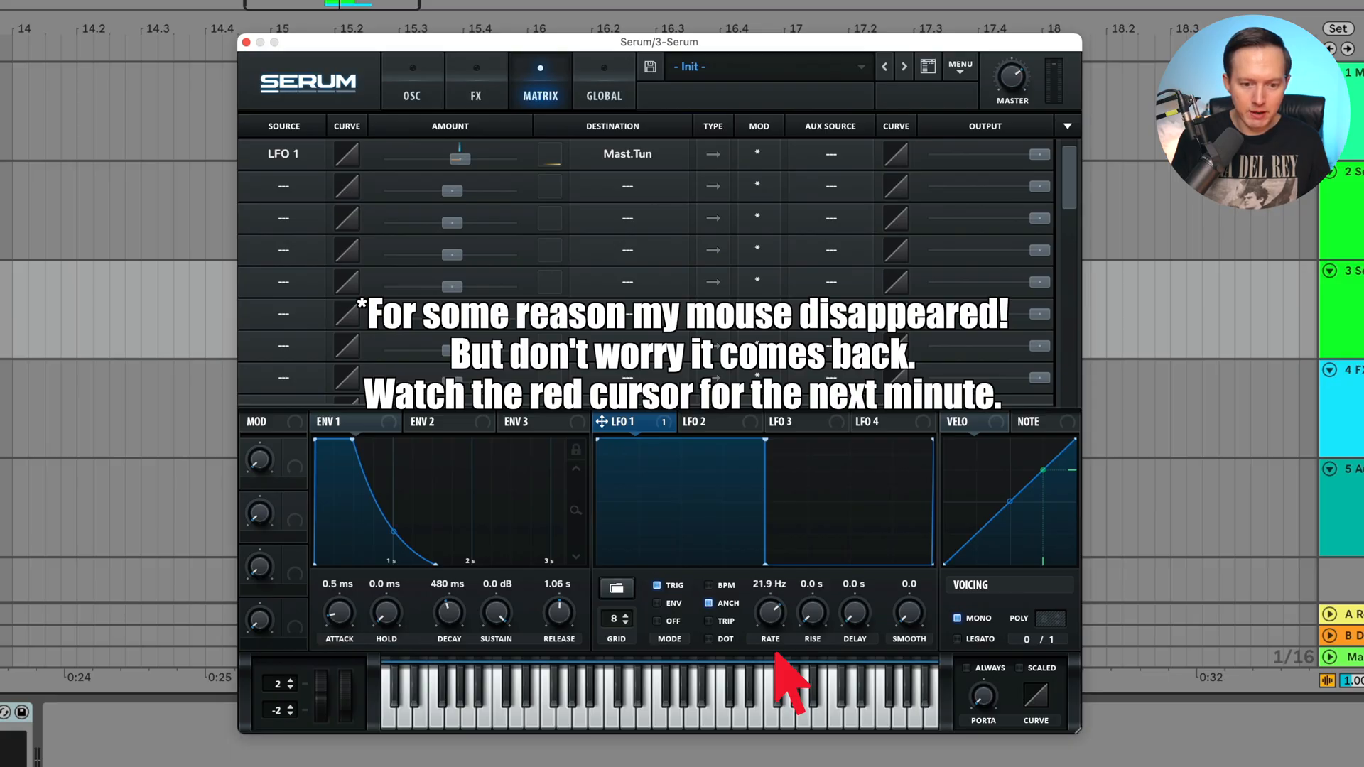
left_click_drag(770, 612, 770, 605)
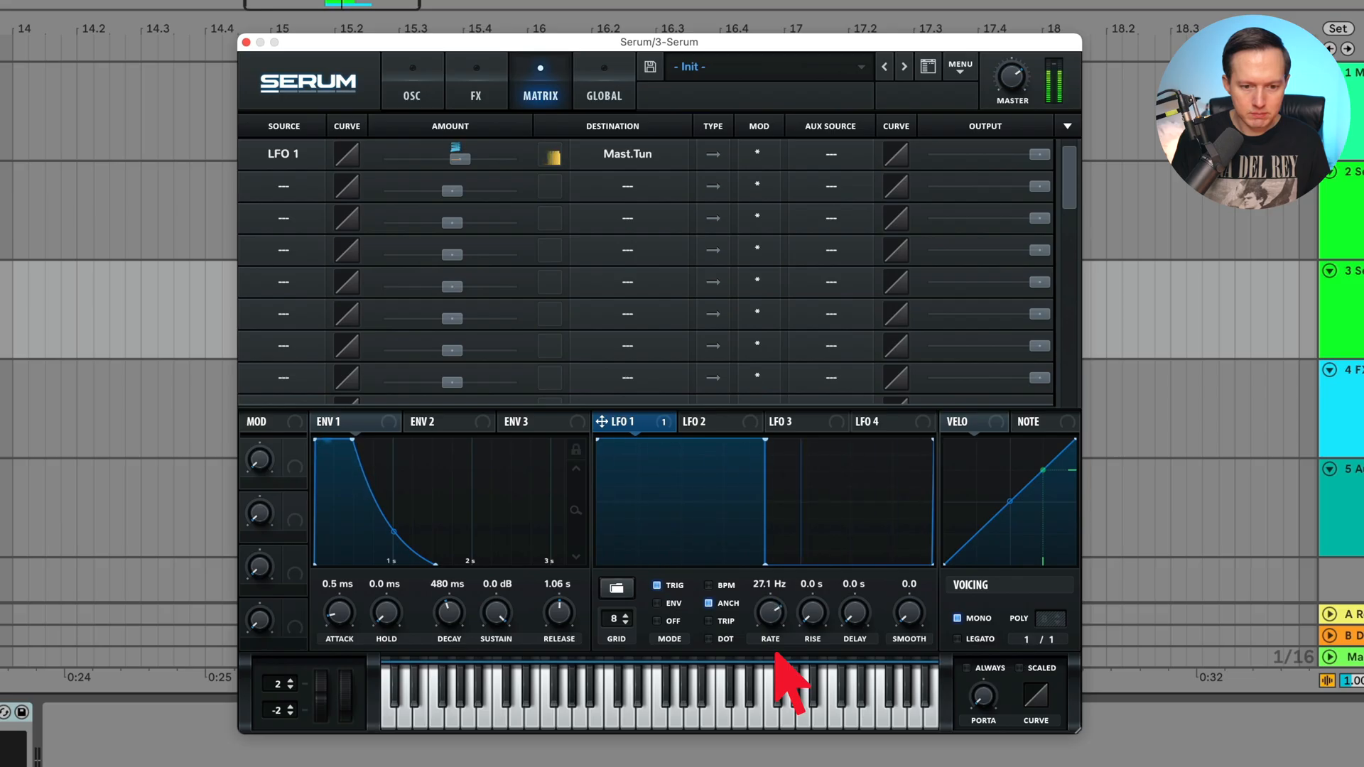
left_click_drag(776, 652, 777, 652)
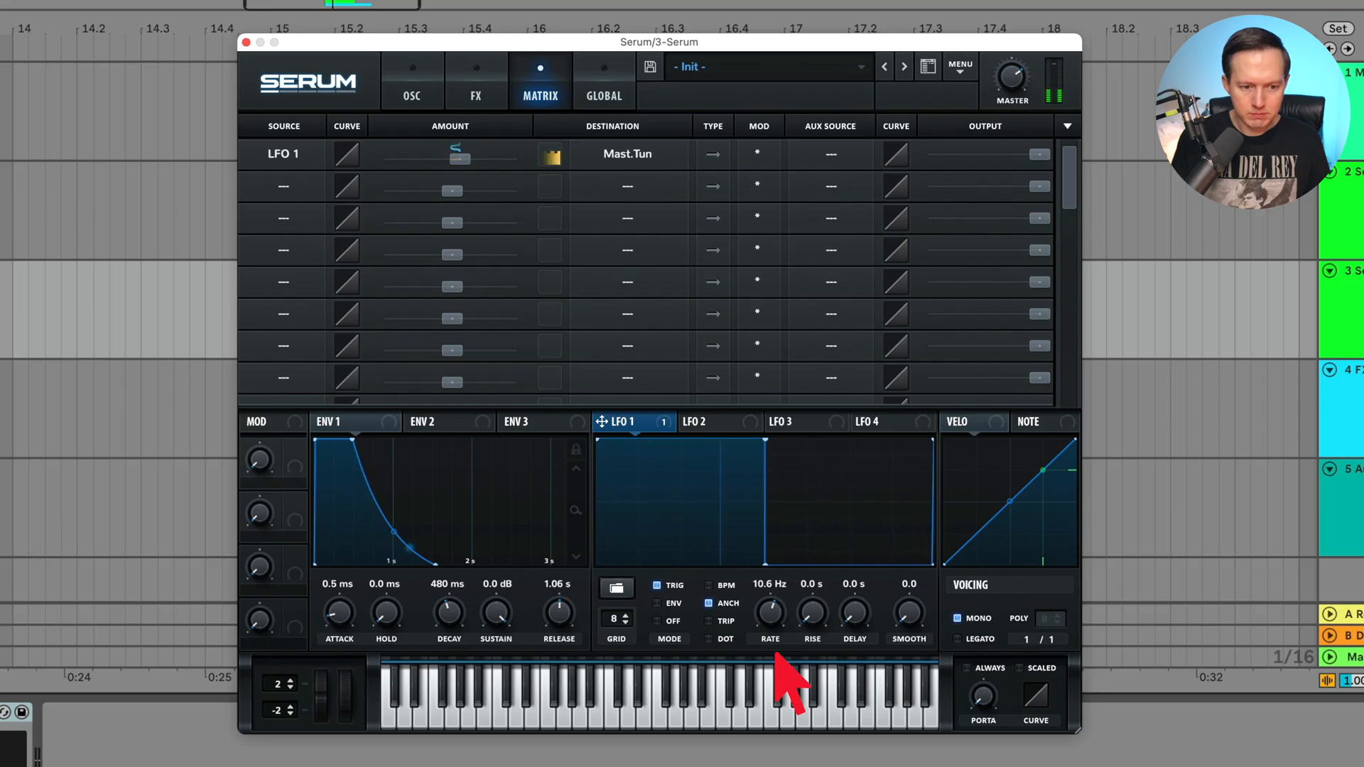
left_click_drag(571, 648, 570, 648)
key("super+z")
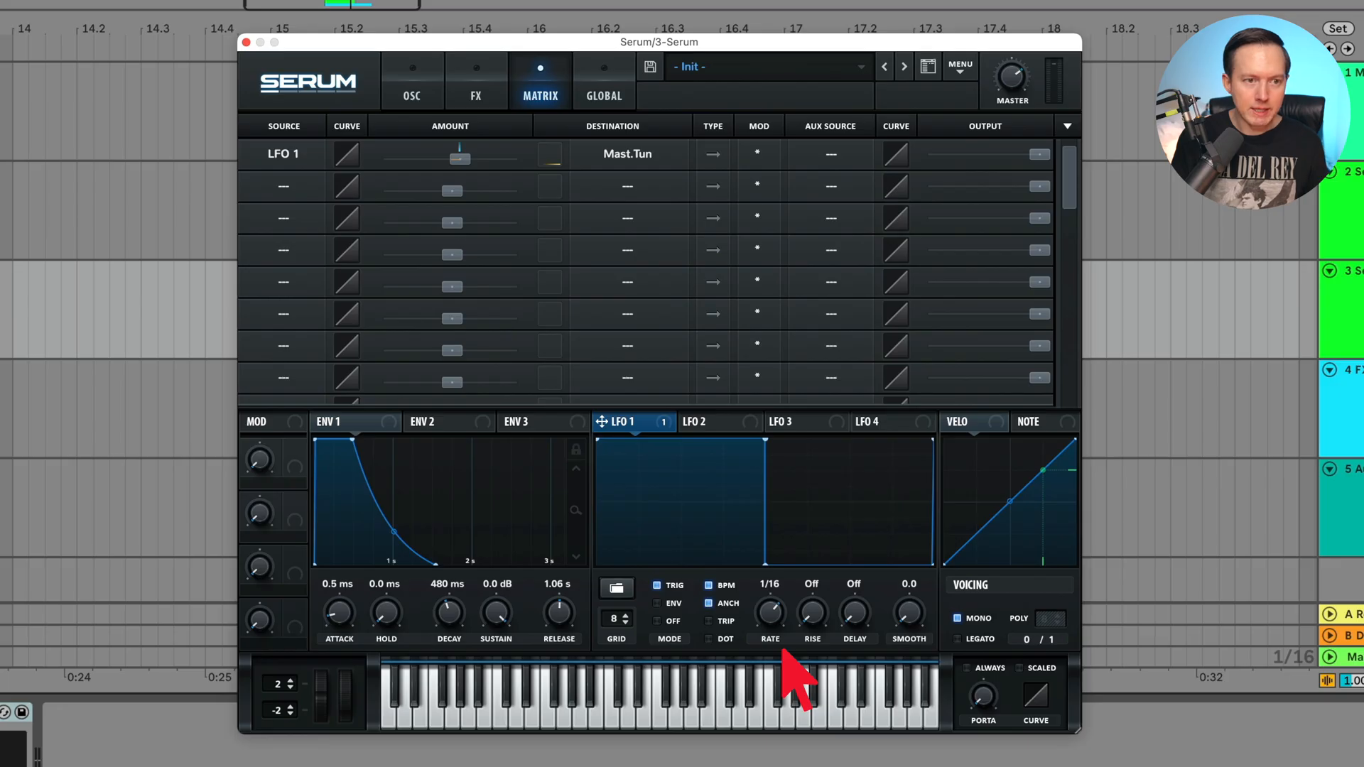
key("super+z")
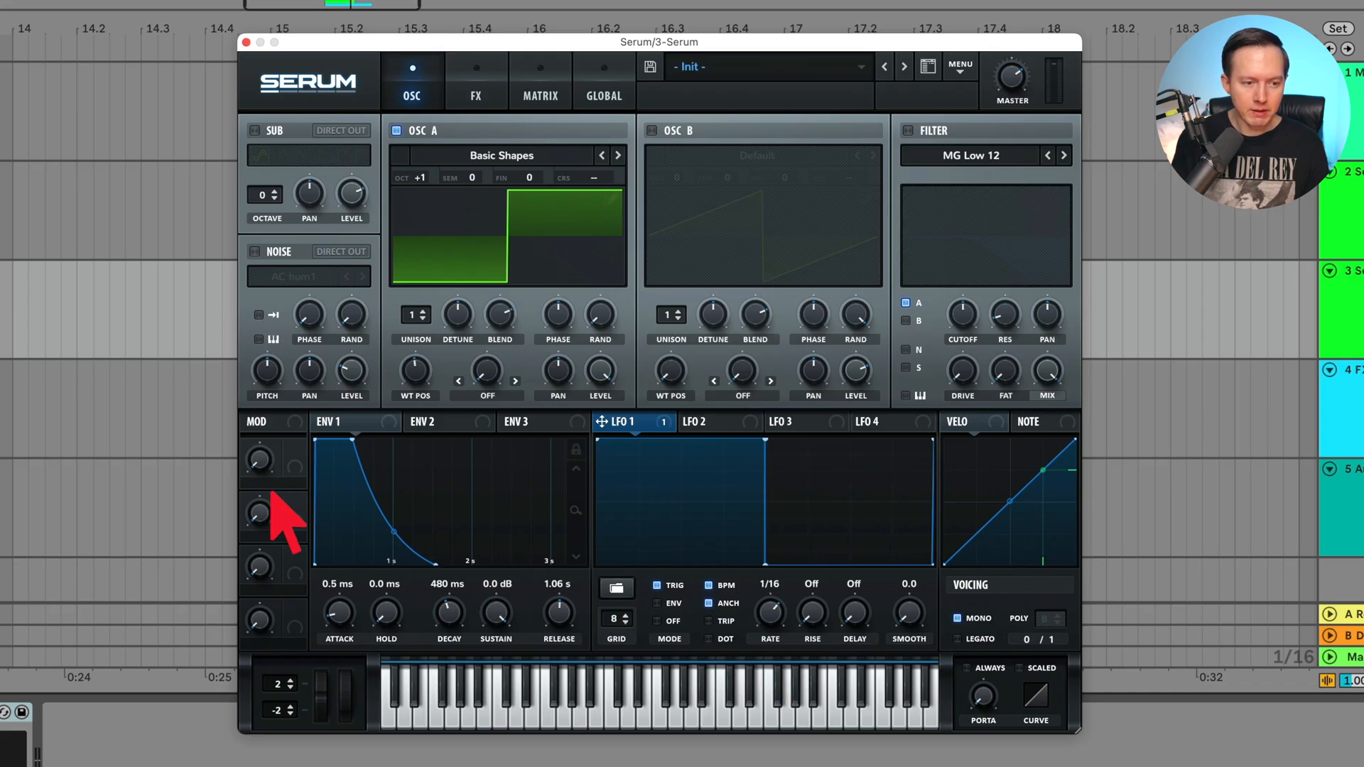
Step: Assign Macro 1 to both halves of LFO 1's square shape and check its LFO Bus 1 and LFO Bus 2 destinations
left_click_drag(295, 449, 635, 505)
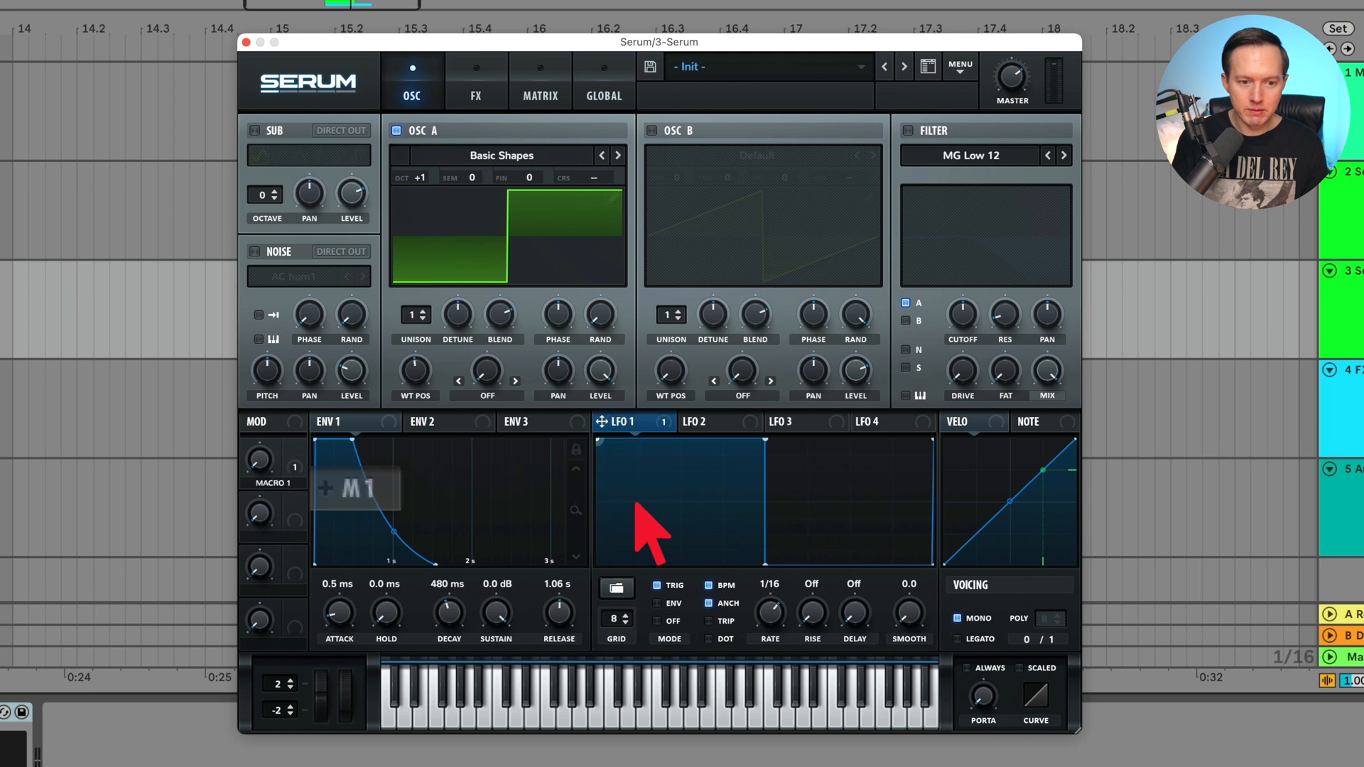
left_click_drag(642, 504, 770, 488)
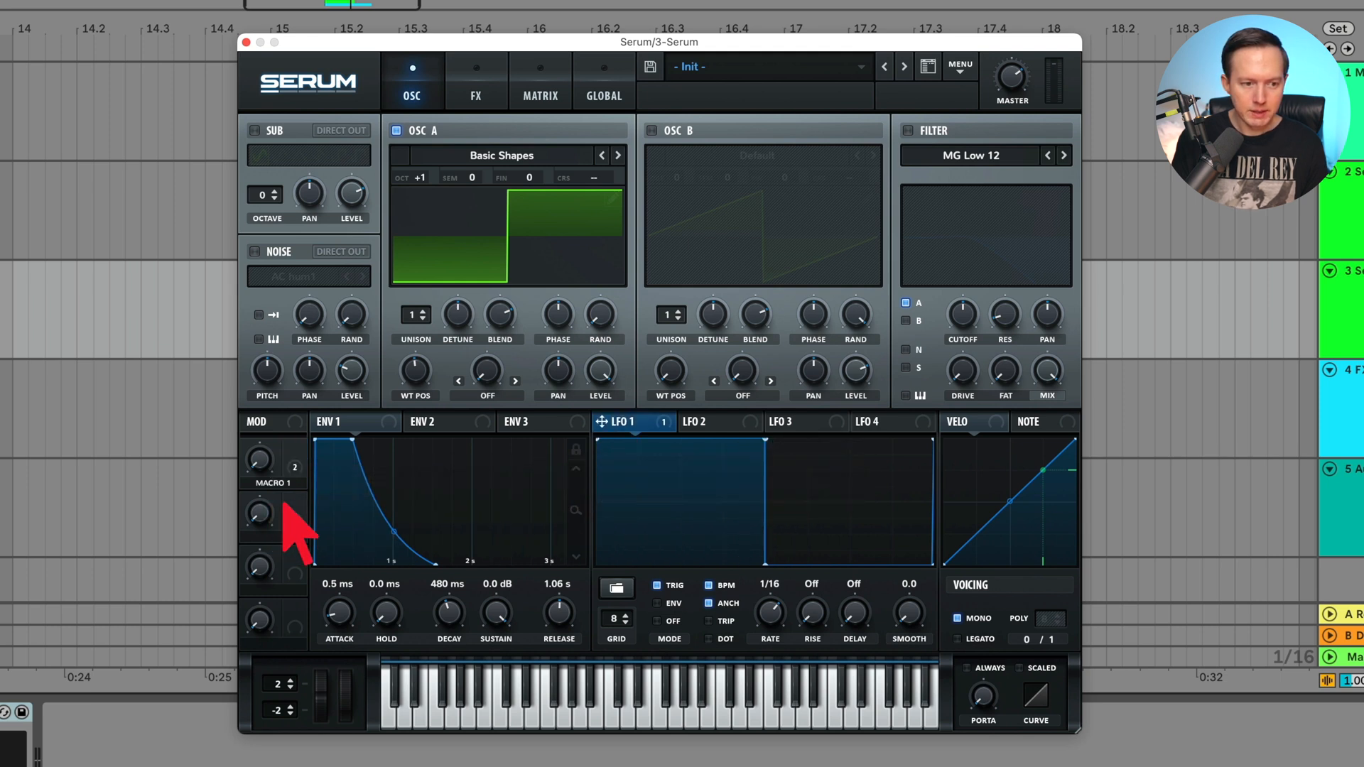
right_click(259, 461)
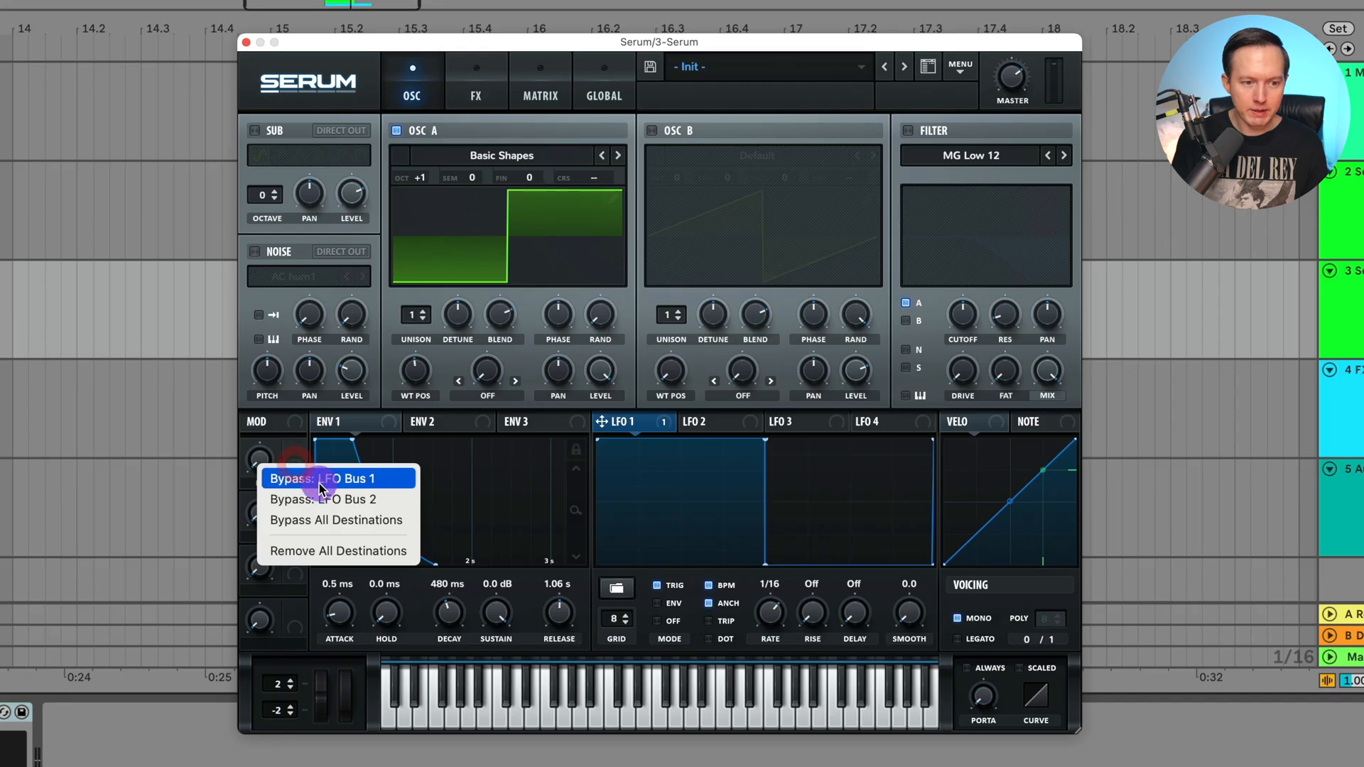
left_click(295, 449)
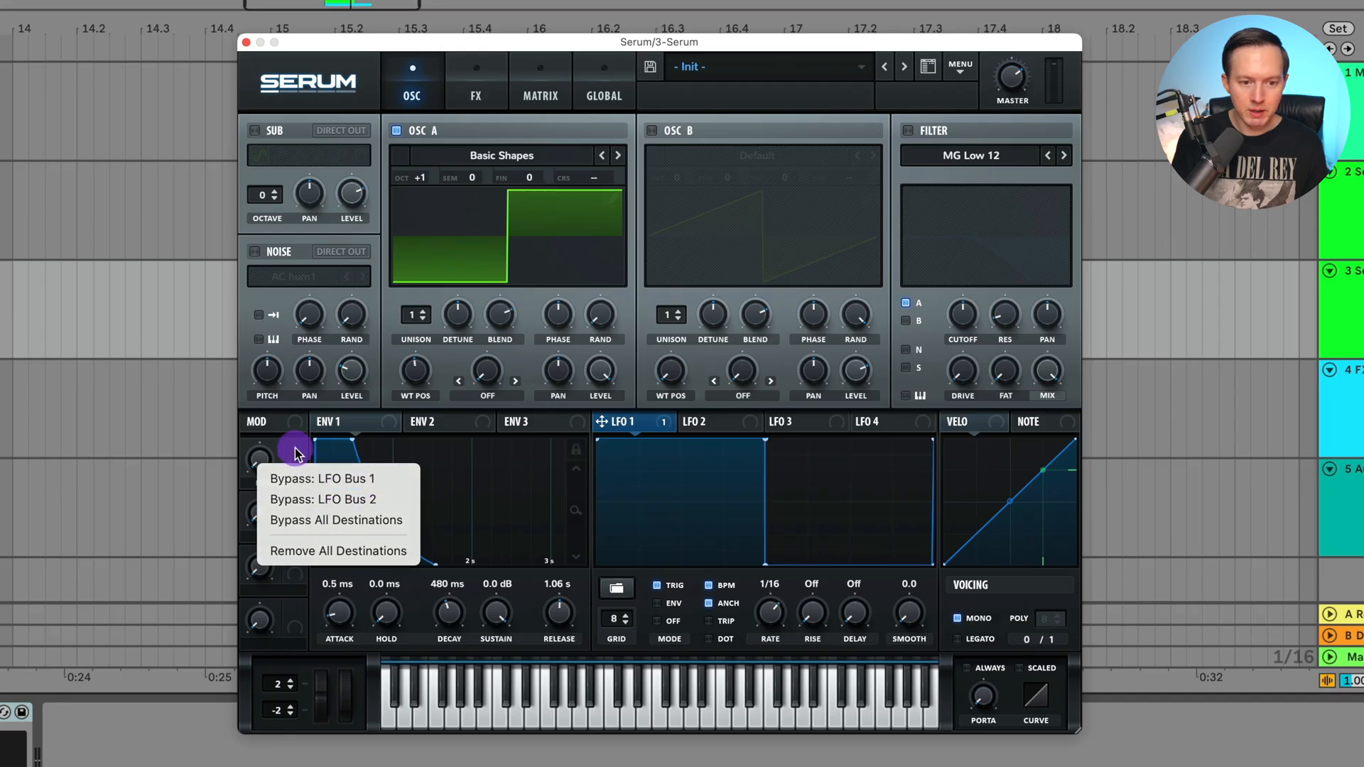
Step: Set Macro 1's modulation amounts for LFO Bus 2 and LFO Bus 1 to their fully negative extreme in the matrix
left_click(550, 95)
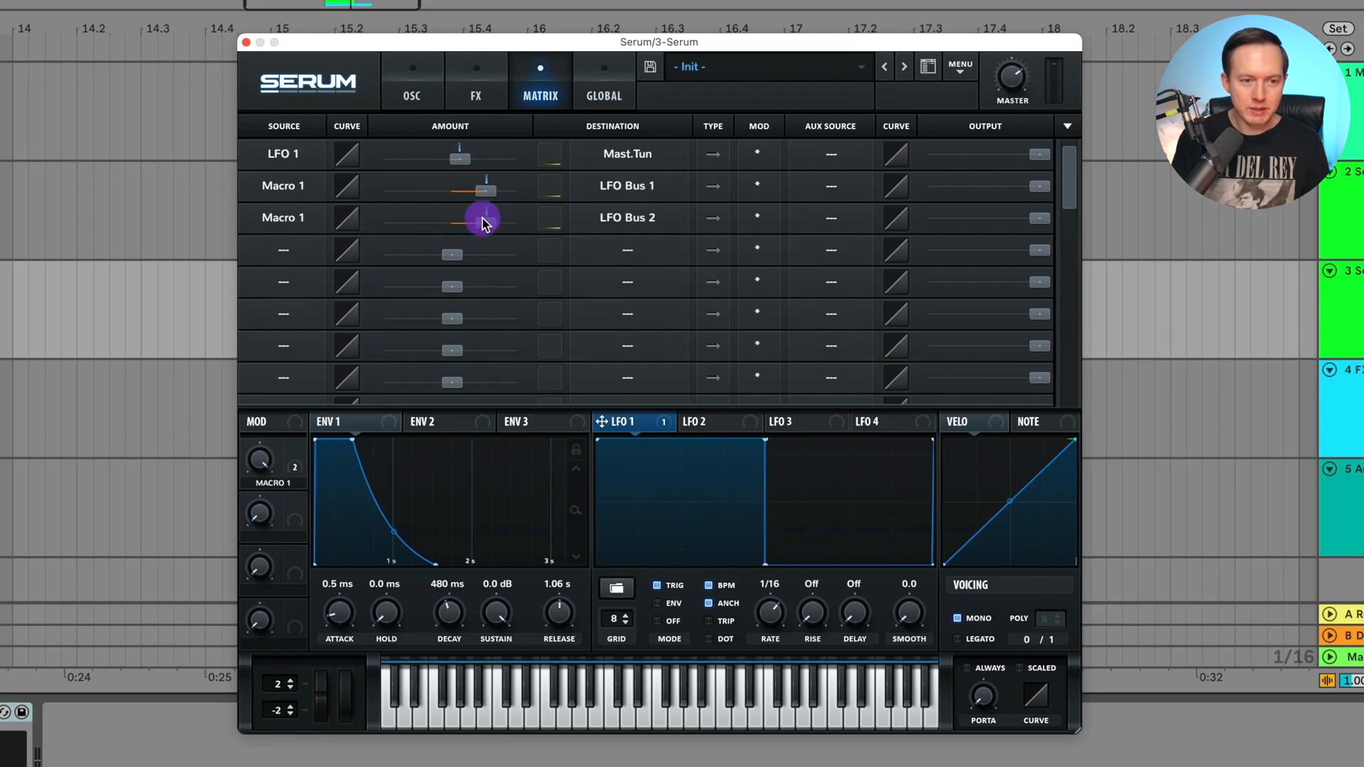
left_click_drag(483, 219, 440, 215)
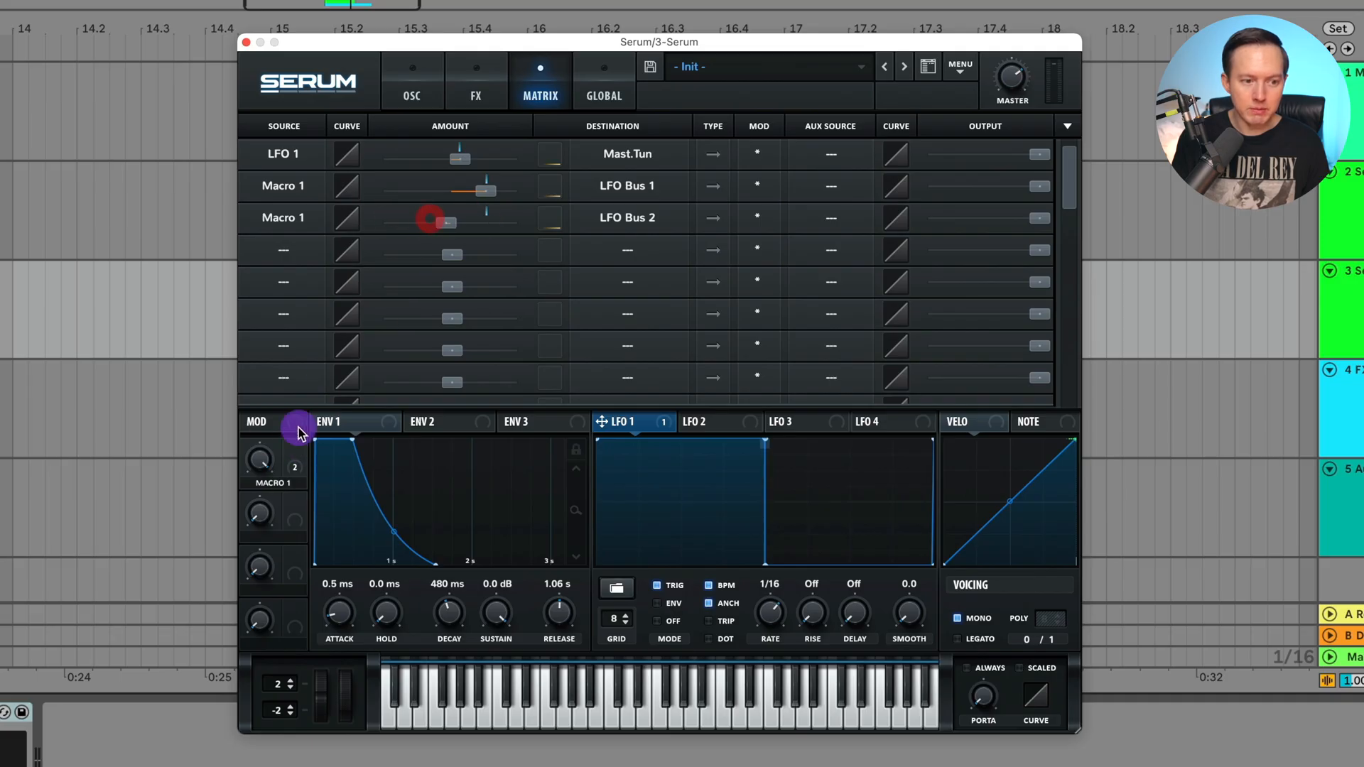
left_click_drag(262, 458, 299, 753)
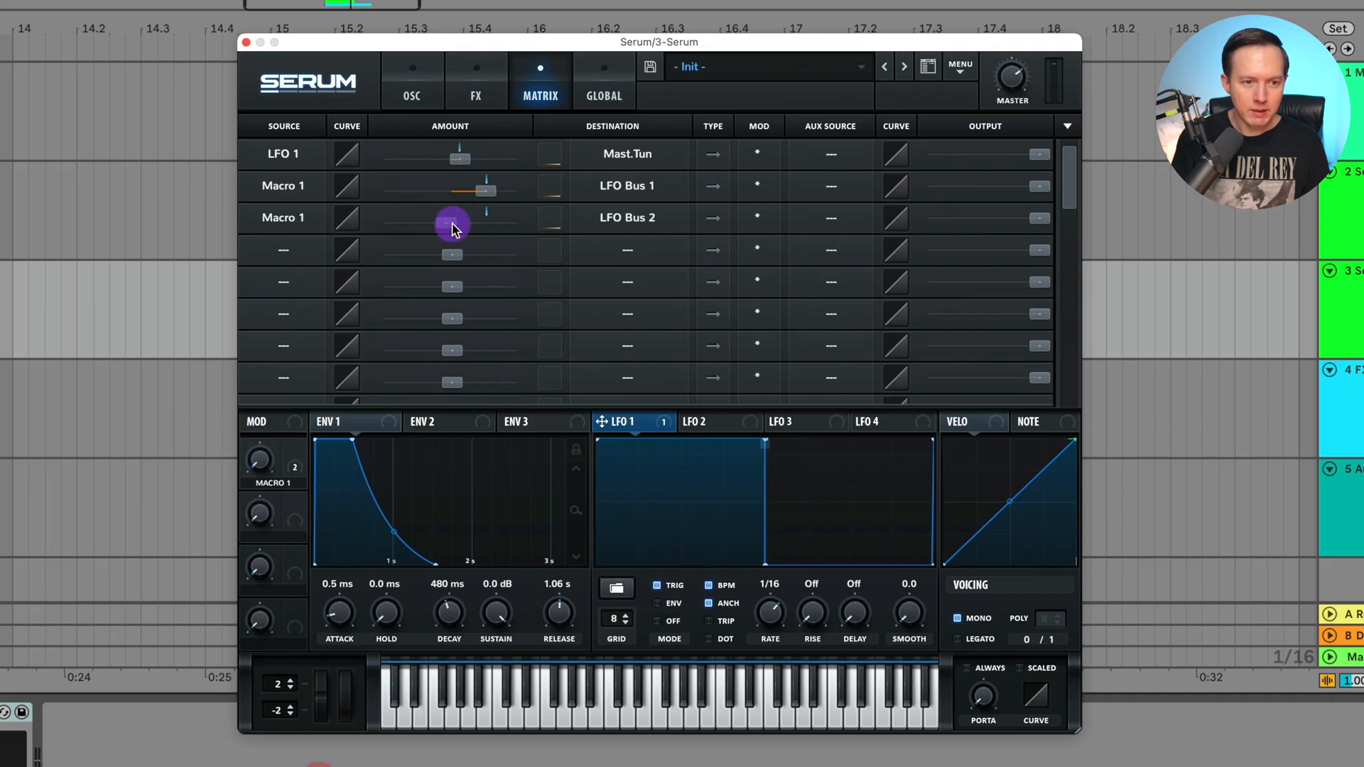
left_click_drag(446, 222, 325, 225)
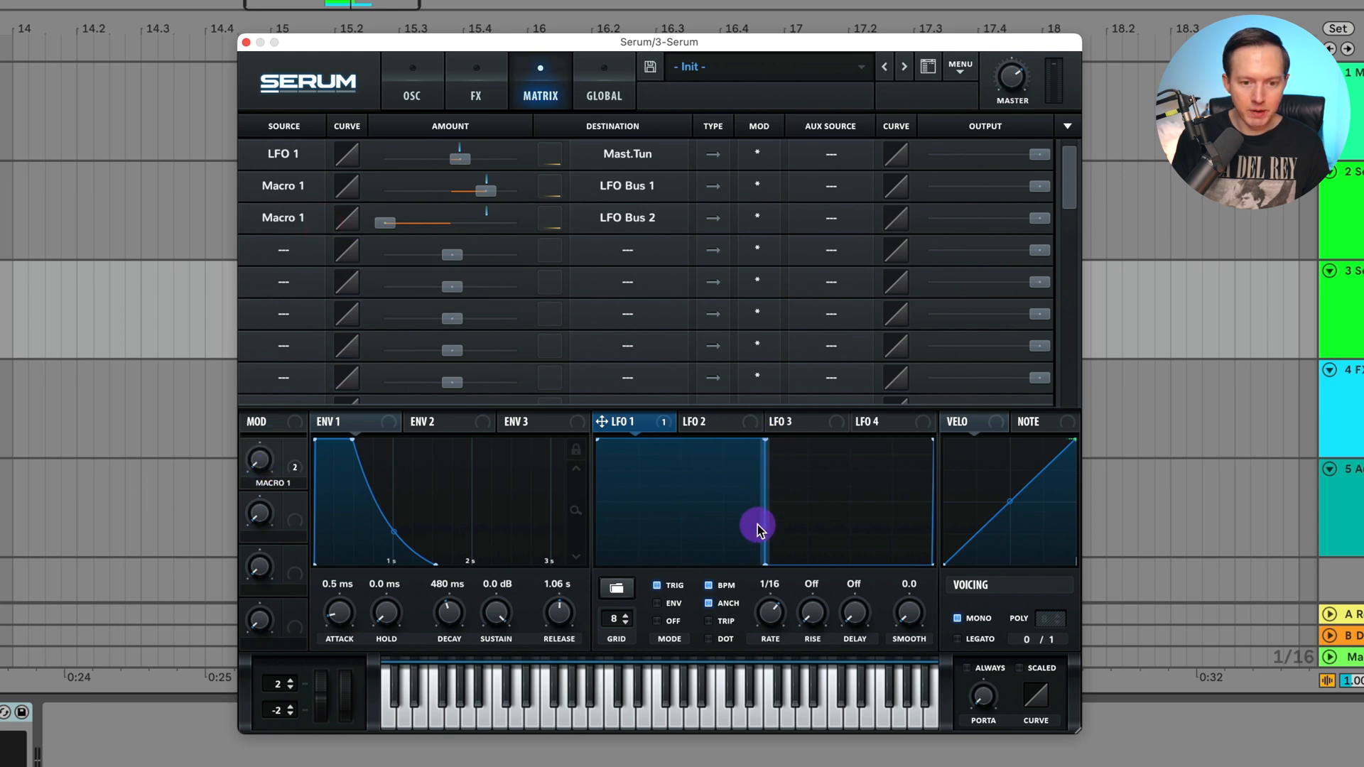
left_click_drag(488, 185, 300, 183)
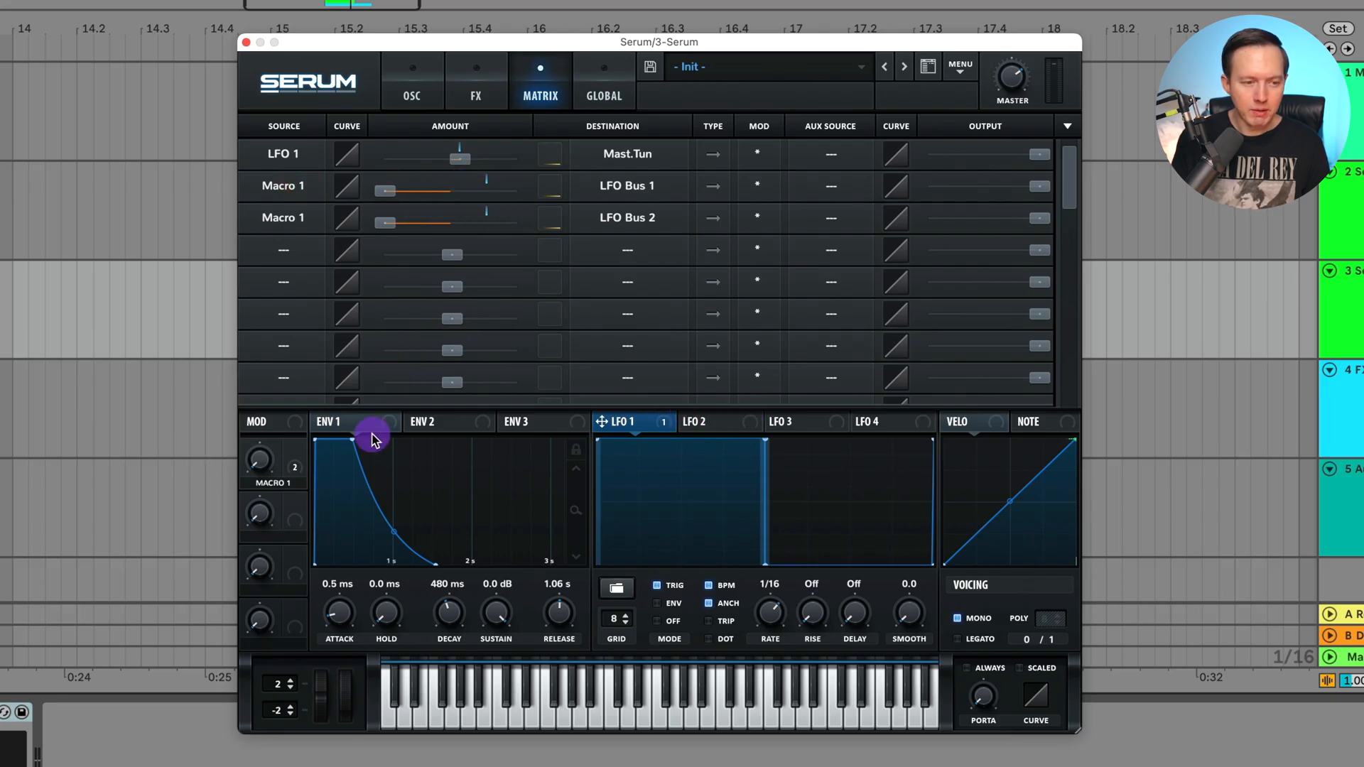
Step: Sweep Macro 1 during playback to audition its effect on the siren, and rename the macro PITCH
mouse_move(276, 442)
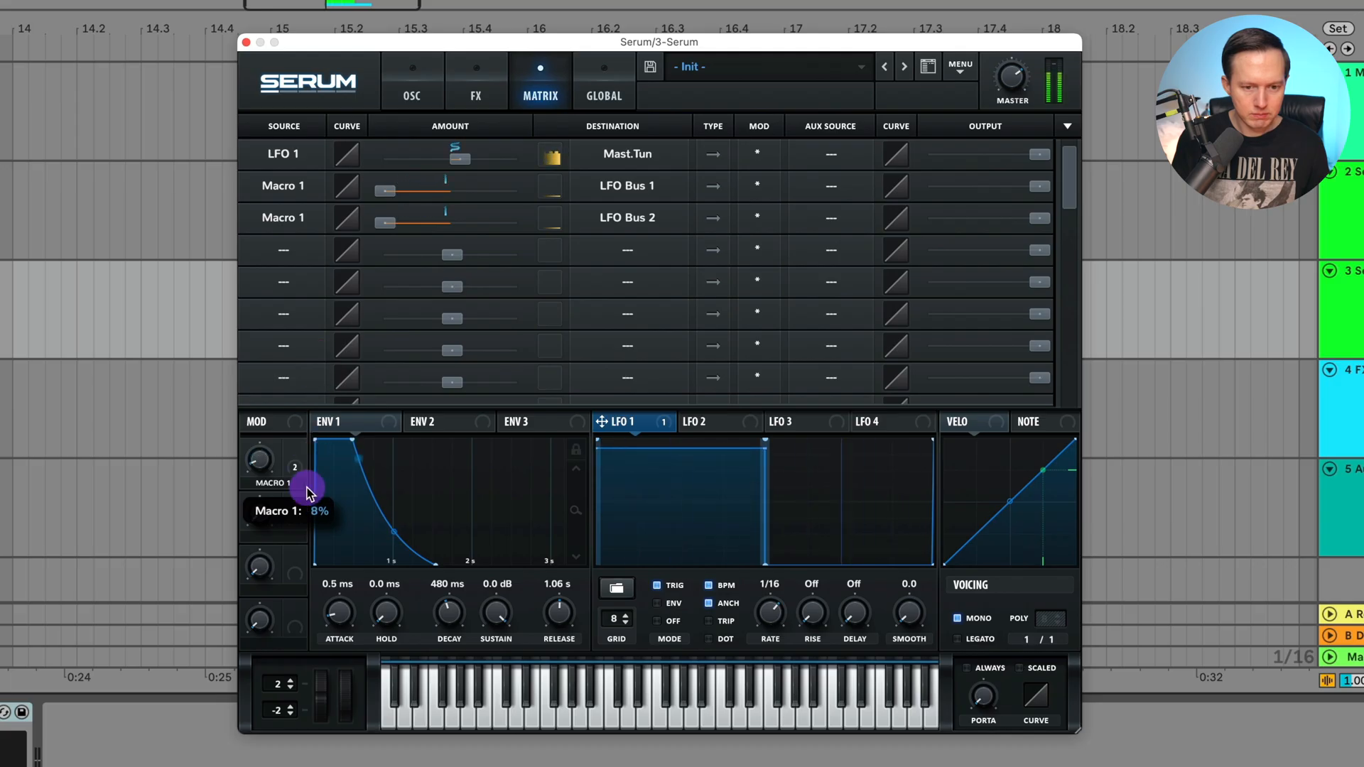
left_click(295, 561)
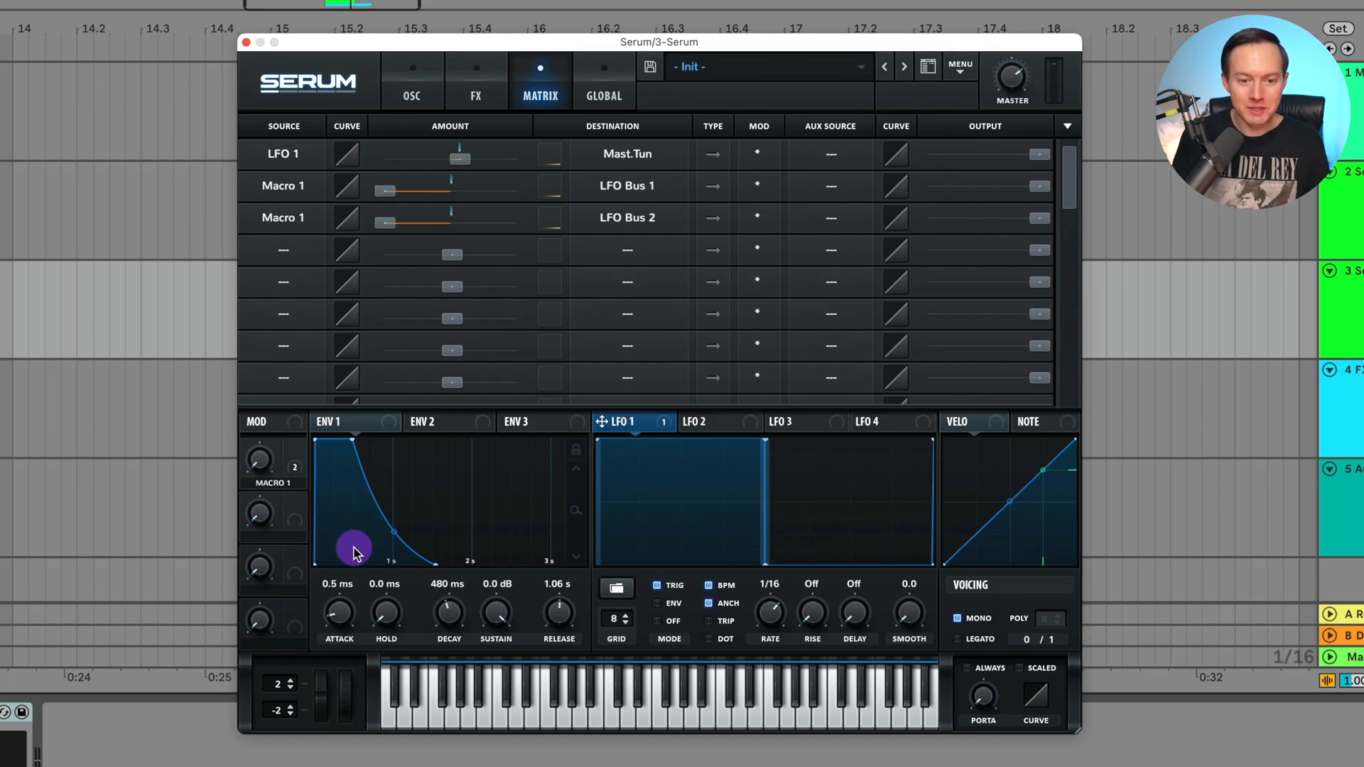
left_click(283, 396)
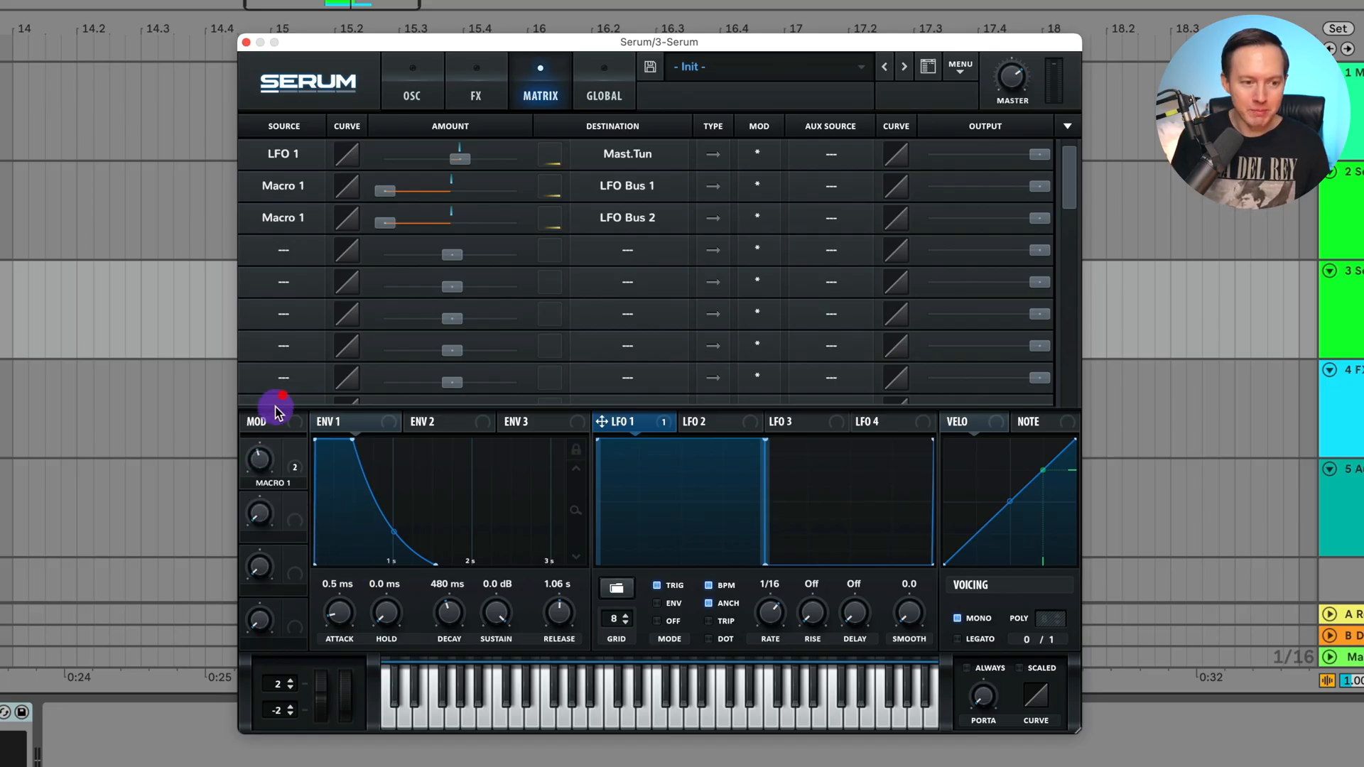
left_click_drag(260, 455, 271, 588)
double_click(273, 484)
type("PITCH")
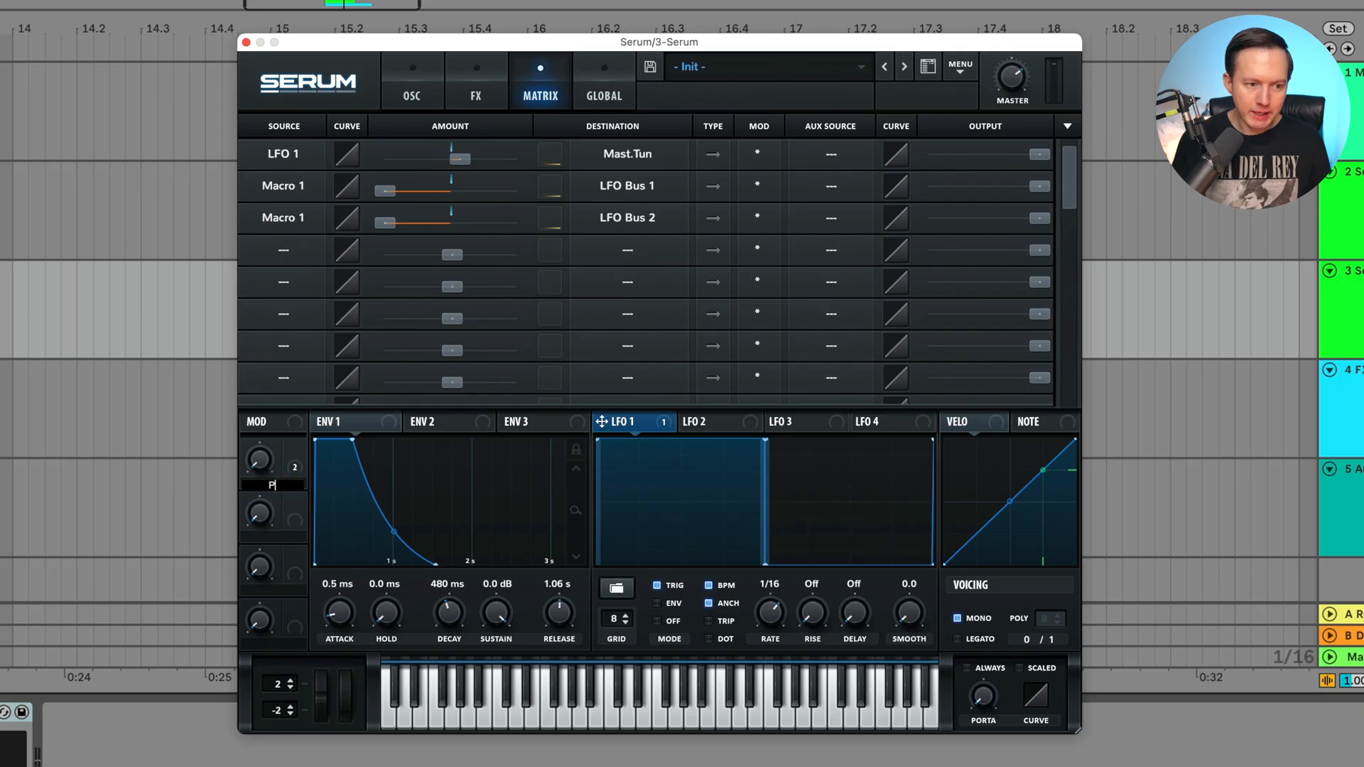
Step: Enable the filter on oscillator A as MG Low 24 and raise its resonance, cutoff and drive while auditioning
left_click(414, 97)
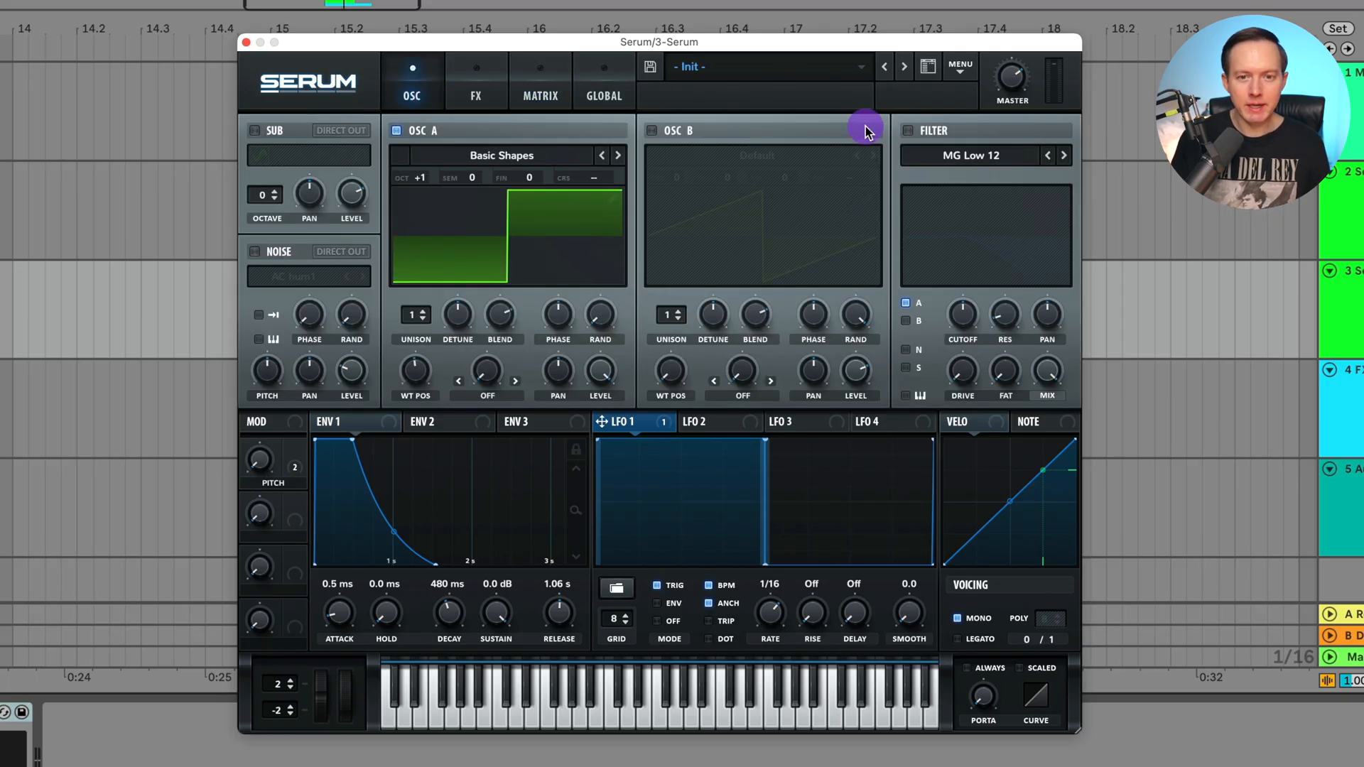
left_click(908, 132)
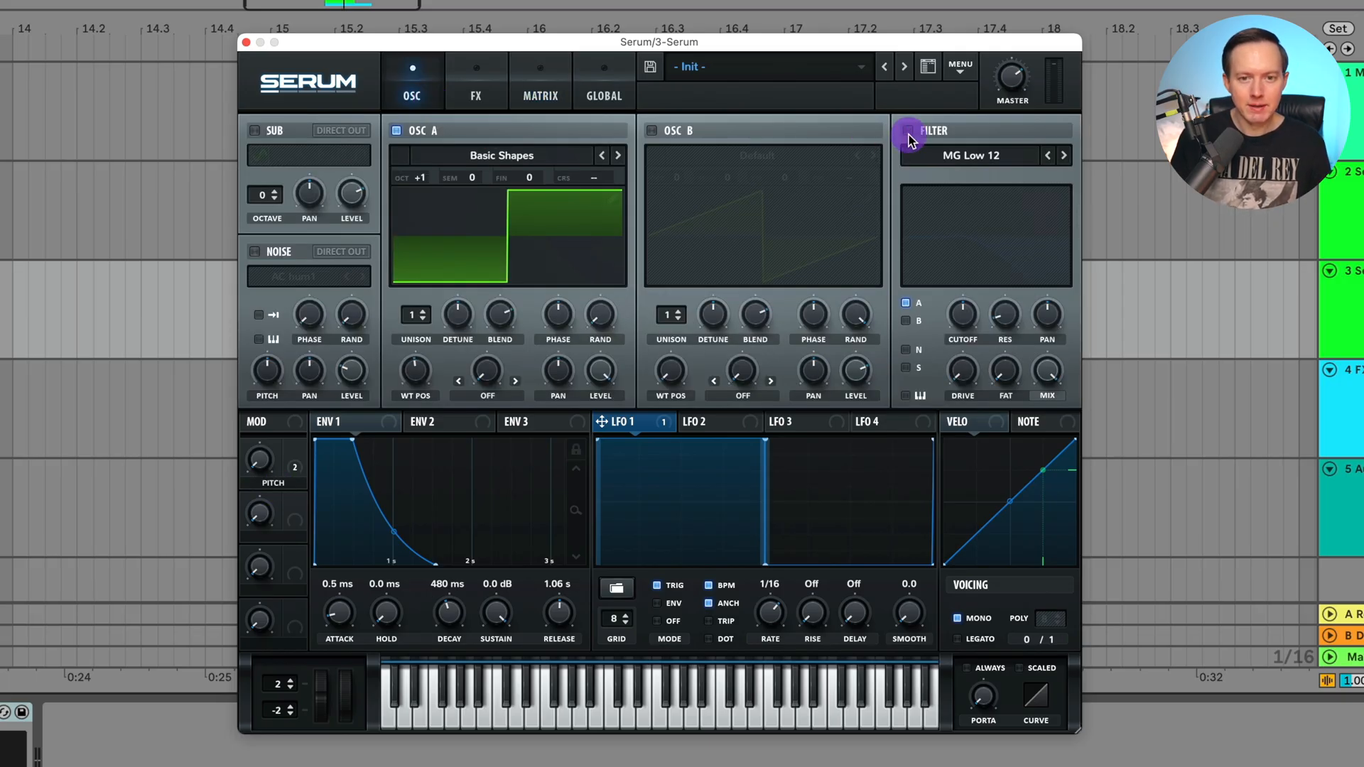
left_click(1064, 161)
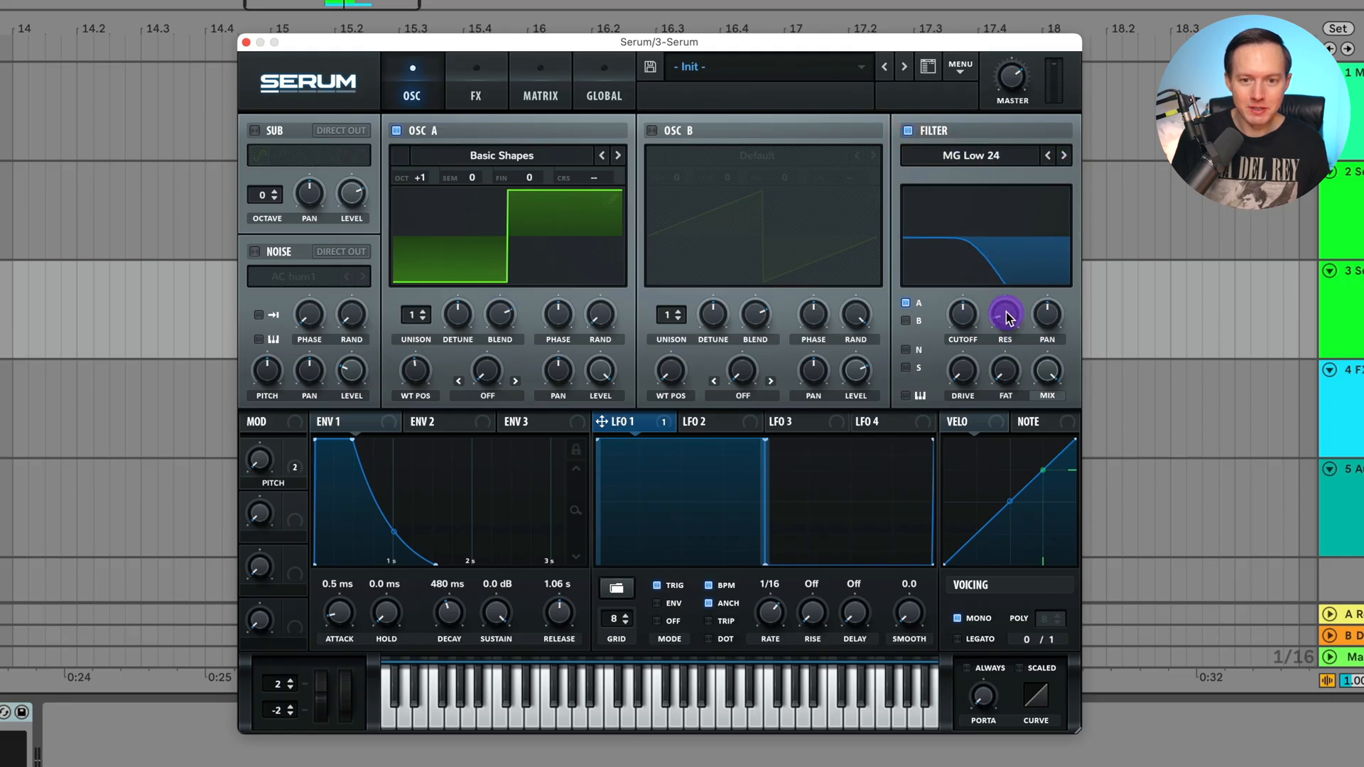
left_click_drag(1006, 312, 964, 305)
left_click_drag(961, 377, 974, 319)
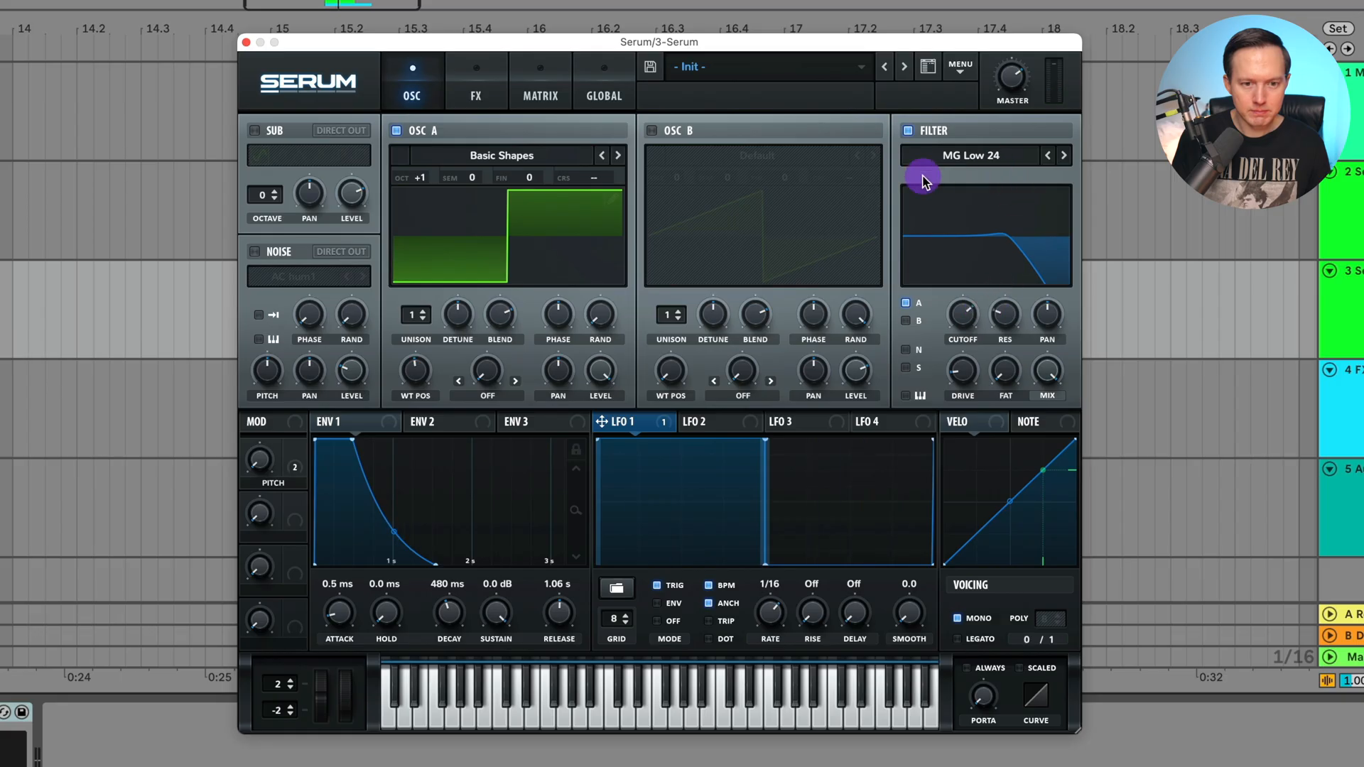
key("space")
Step: Enable SoftClip distortion at the start of the effects chain, raise its drive and adjust the master level
left_click(476, 93)
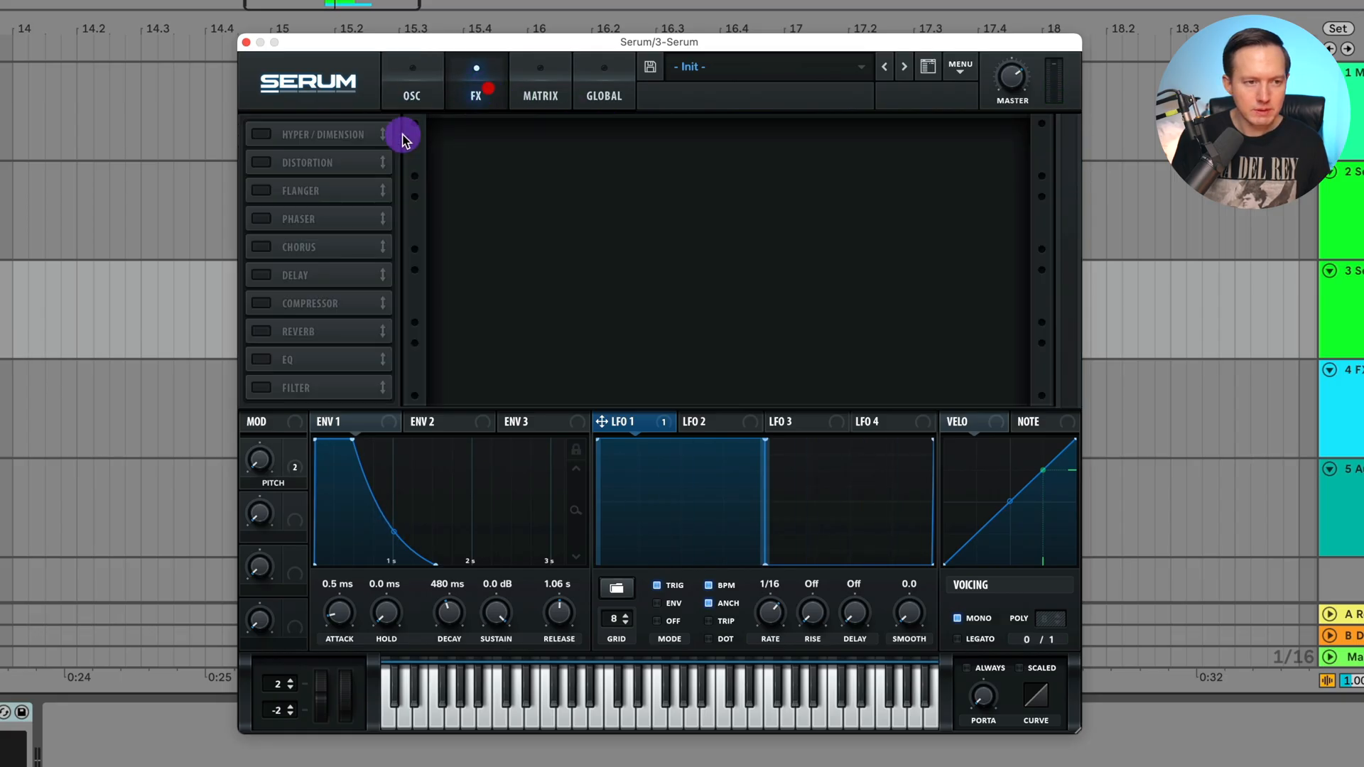
left_click(260, 163)
left_click_drag(307, 162, 308, 116)
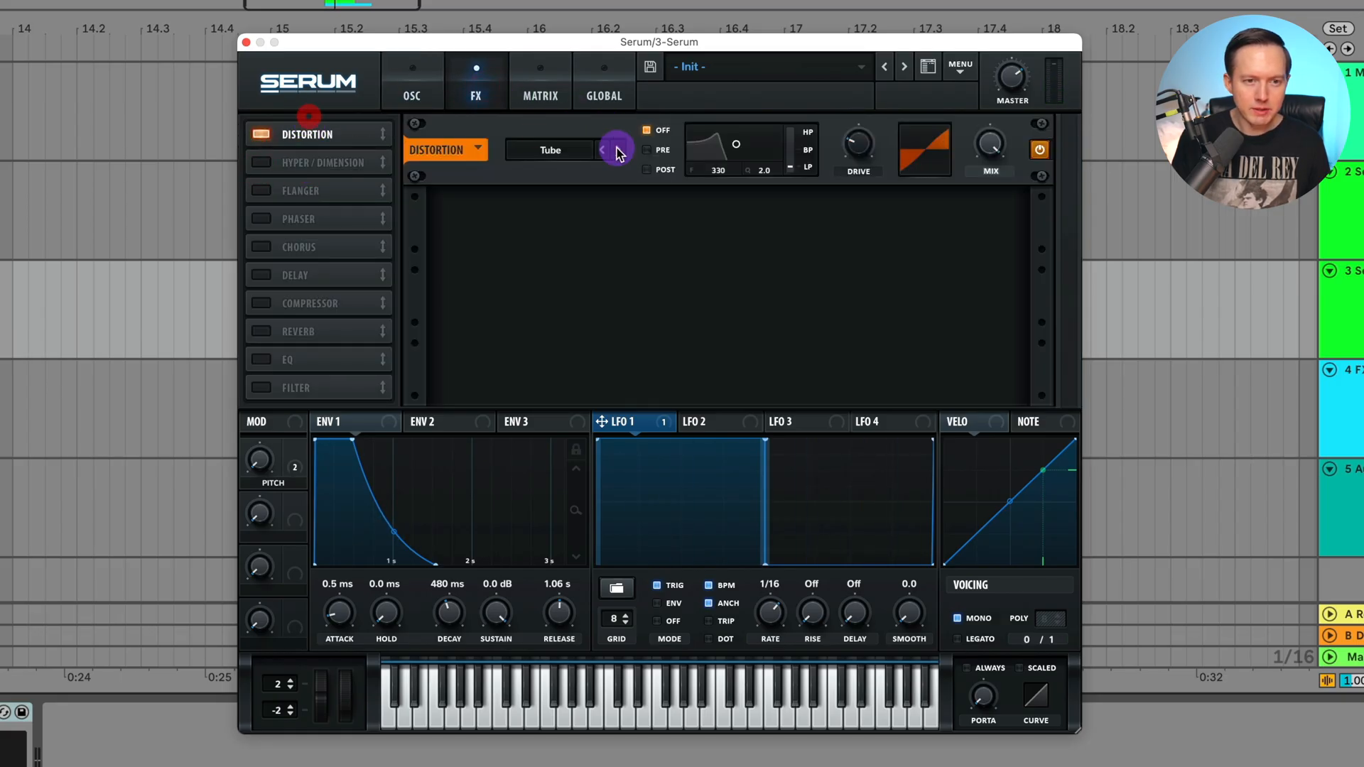
left_click_drag(858, 142, 904, 64)
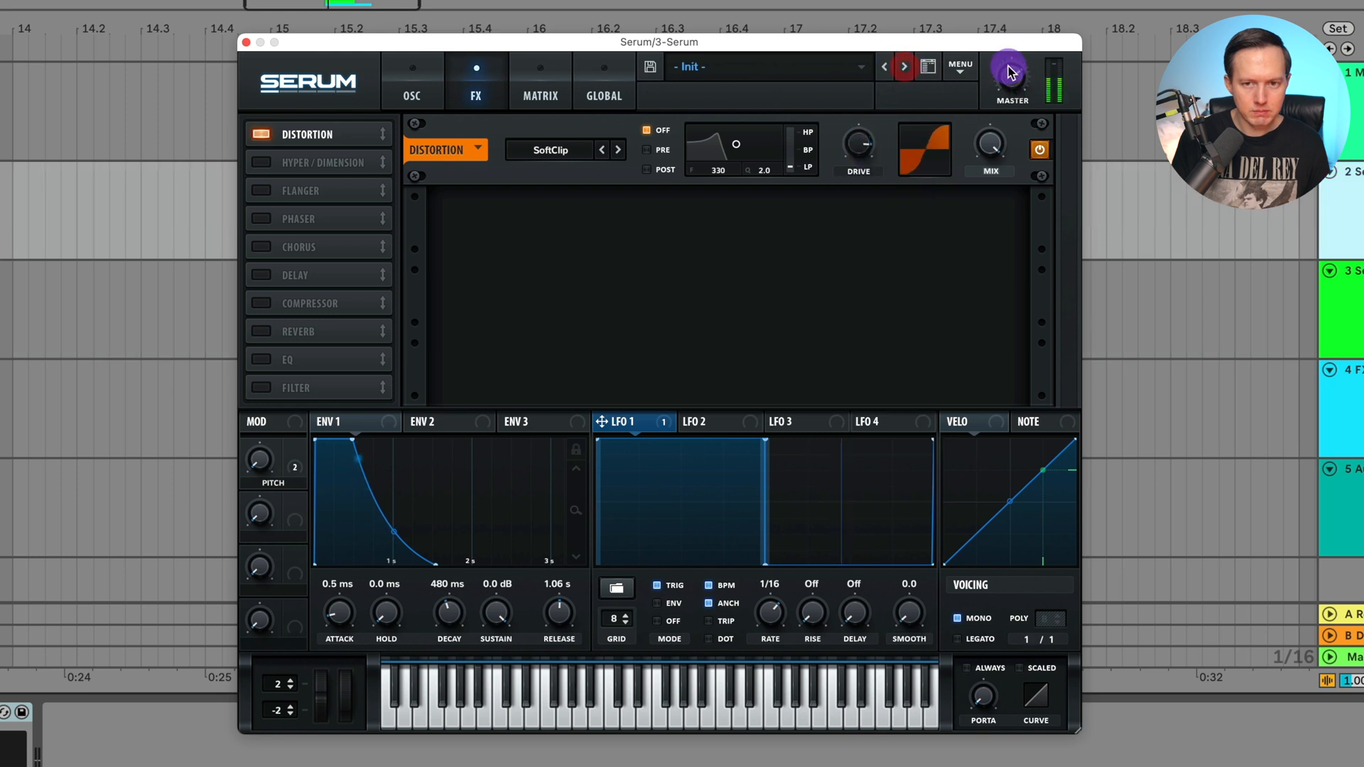
left_click_drag(1012, 68, 1014, 55)
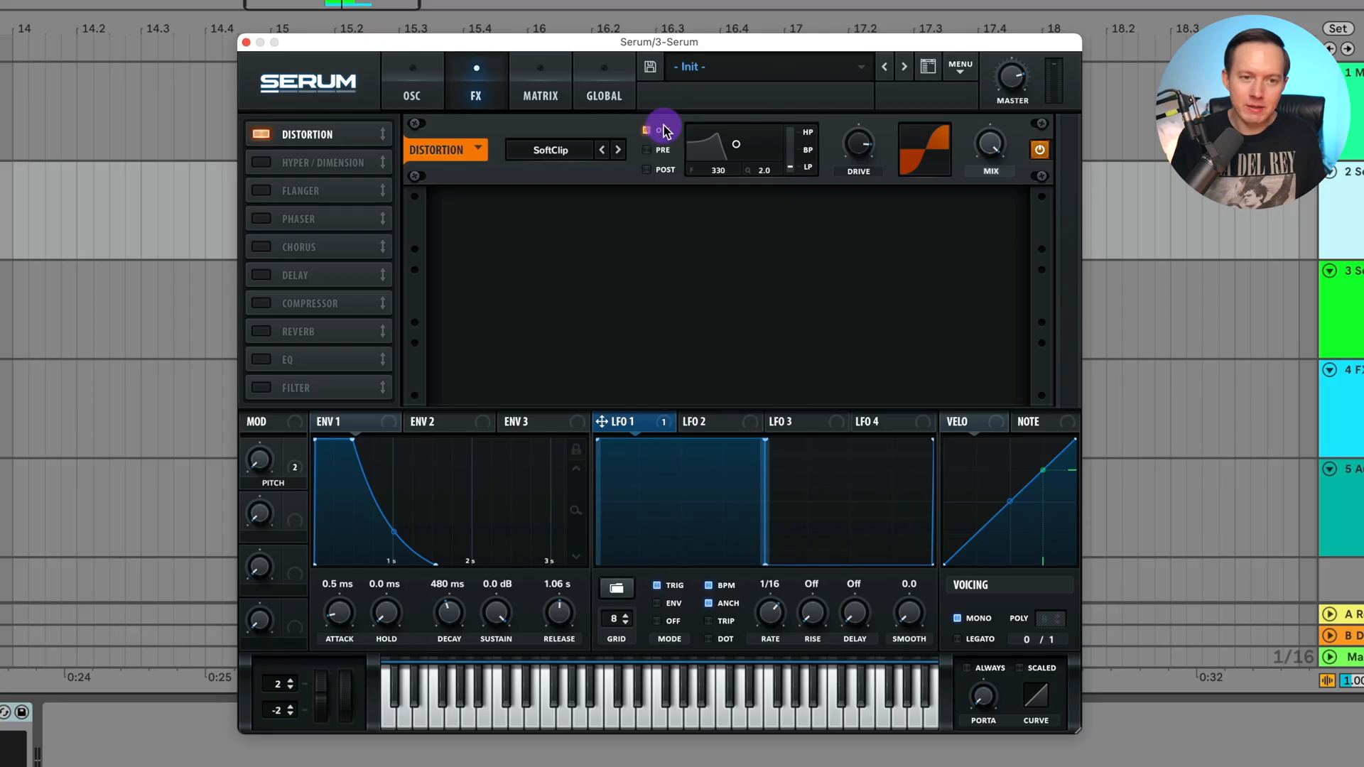
left_click(286, 145)
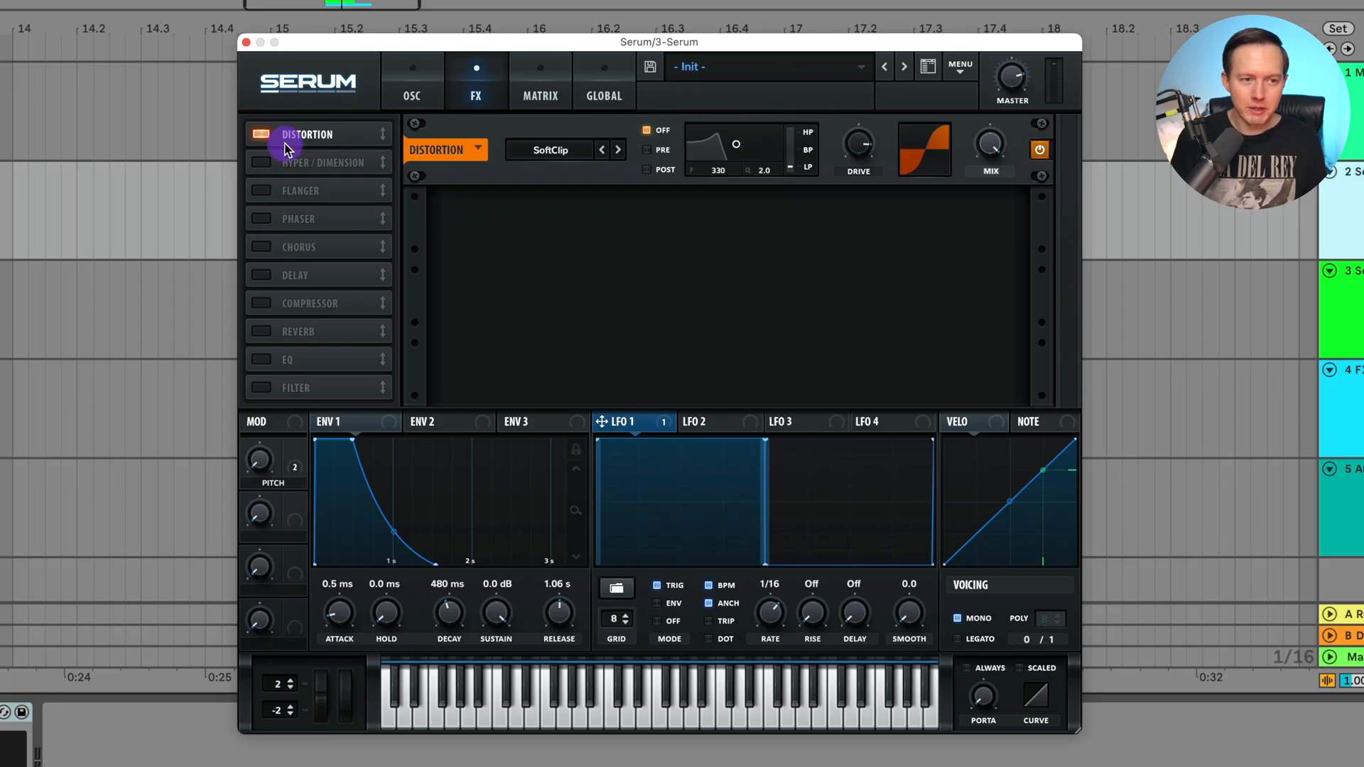
Step: Add a ping-pong delay after the distortion, with its filter at 821 and Q 4.1, and adjust its feedback and mix
left_click(263, 277)
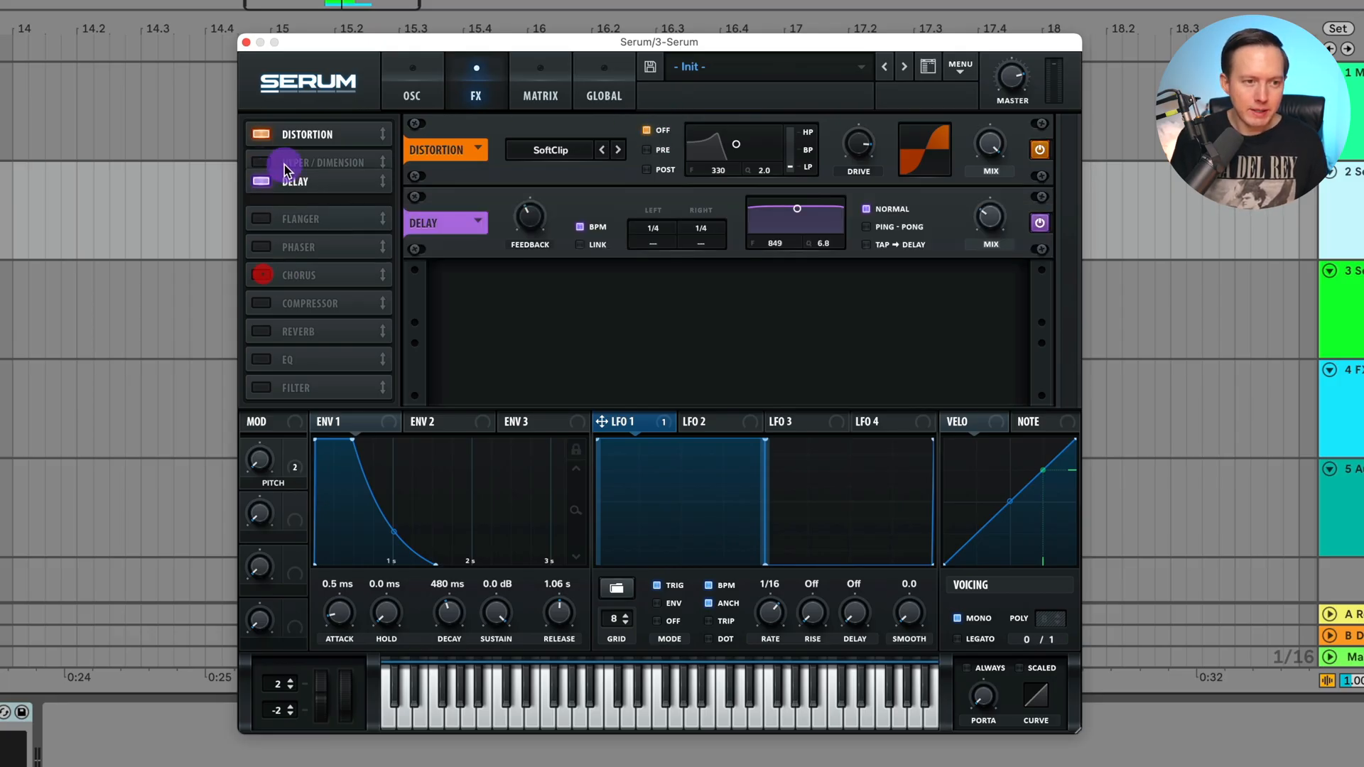
left_click(804, 226)
left_click_drag(803, 227, 778, 253)
left_click(905, 227)
left_click_drag(522, 228, 522, 243)
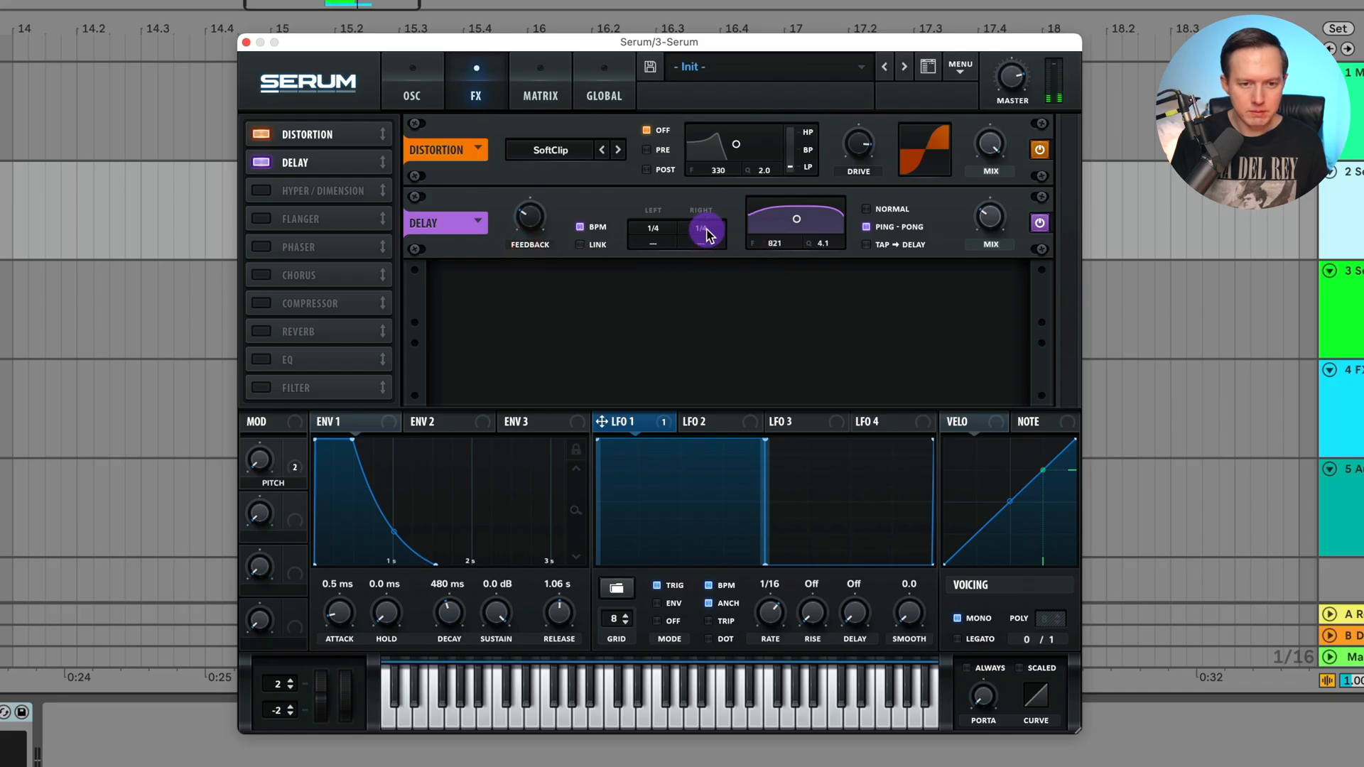
left_click_drag(707, 235, 711, 275)
left_click_drag(954, 218, 980, 232)
left_click(542, 230)
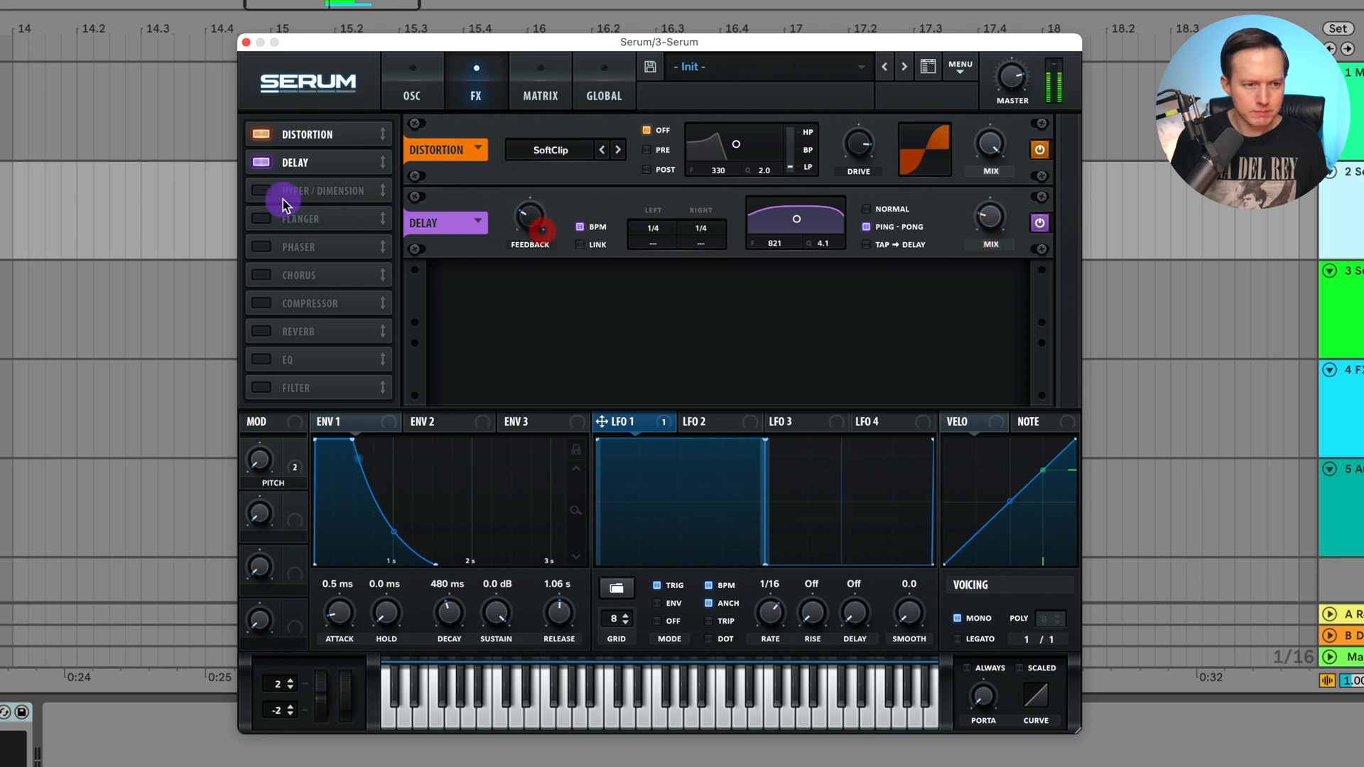
Step: Add an EQ after the delay, switch its low band to a low-cut shape, and adjust that band's frequency and Q
left_click_drag(260, 359, 297, 189)
left_click(672, 313)
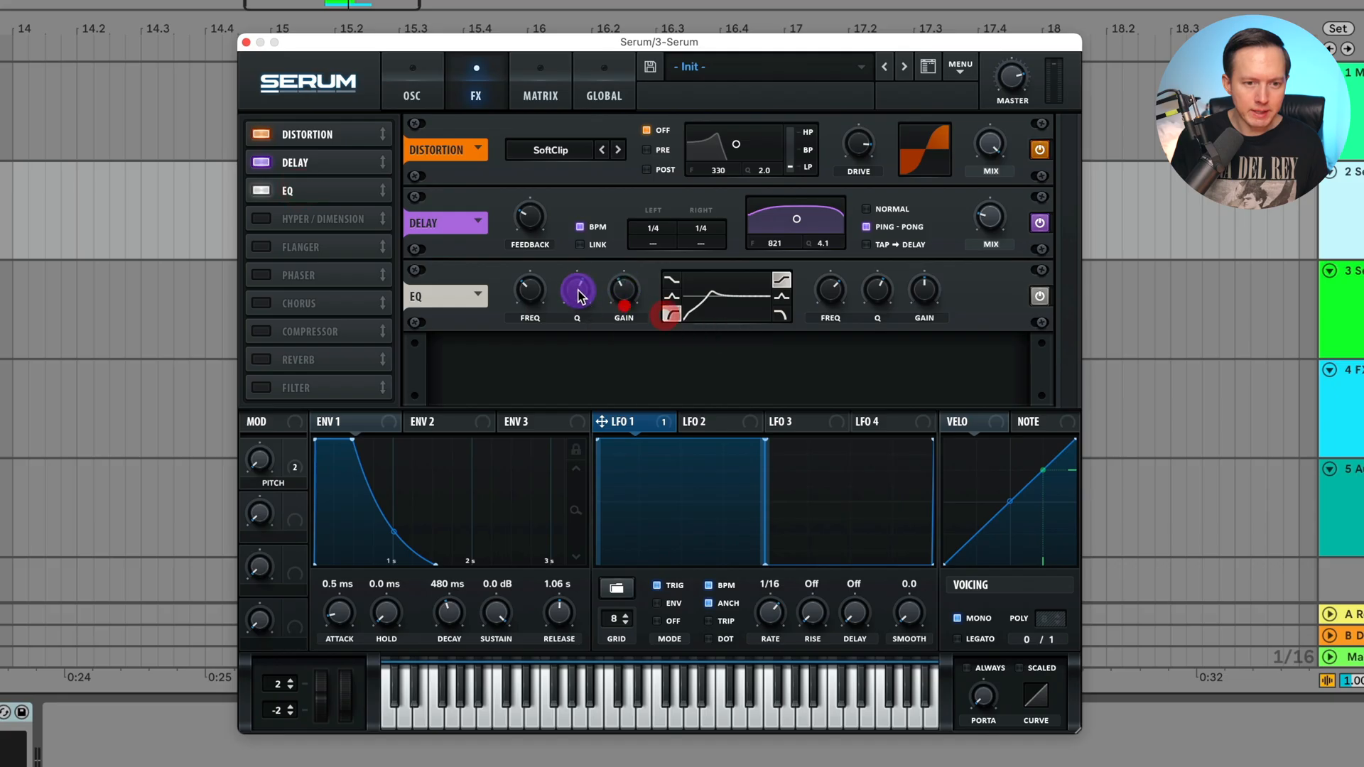
left_click_drag(532, 285, 581, 286)
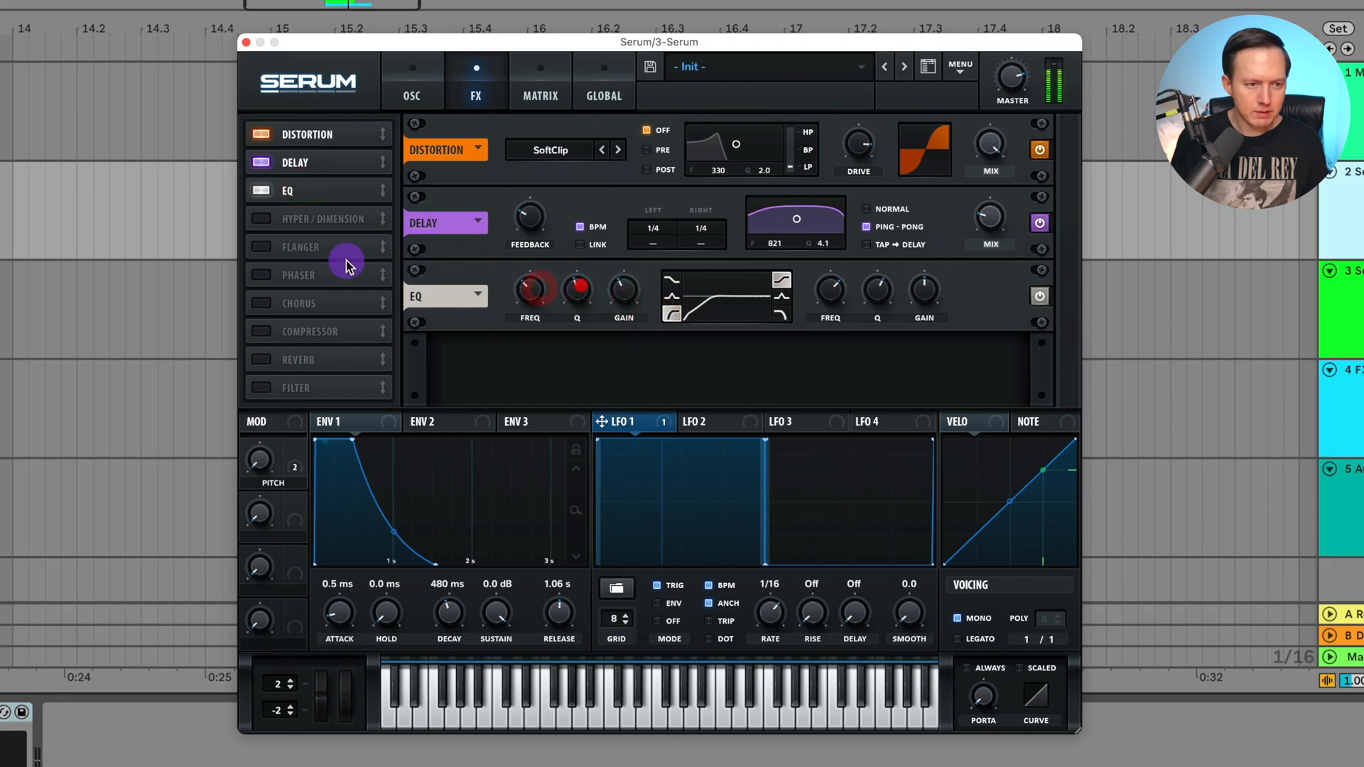
Step: Add a reverb between the delay and EQ, switch it to Plate mode and lower its mix
left_click_drag(260, 360, 287, 190)
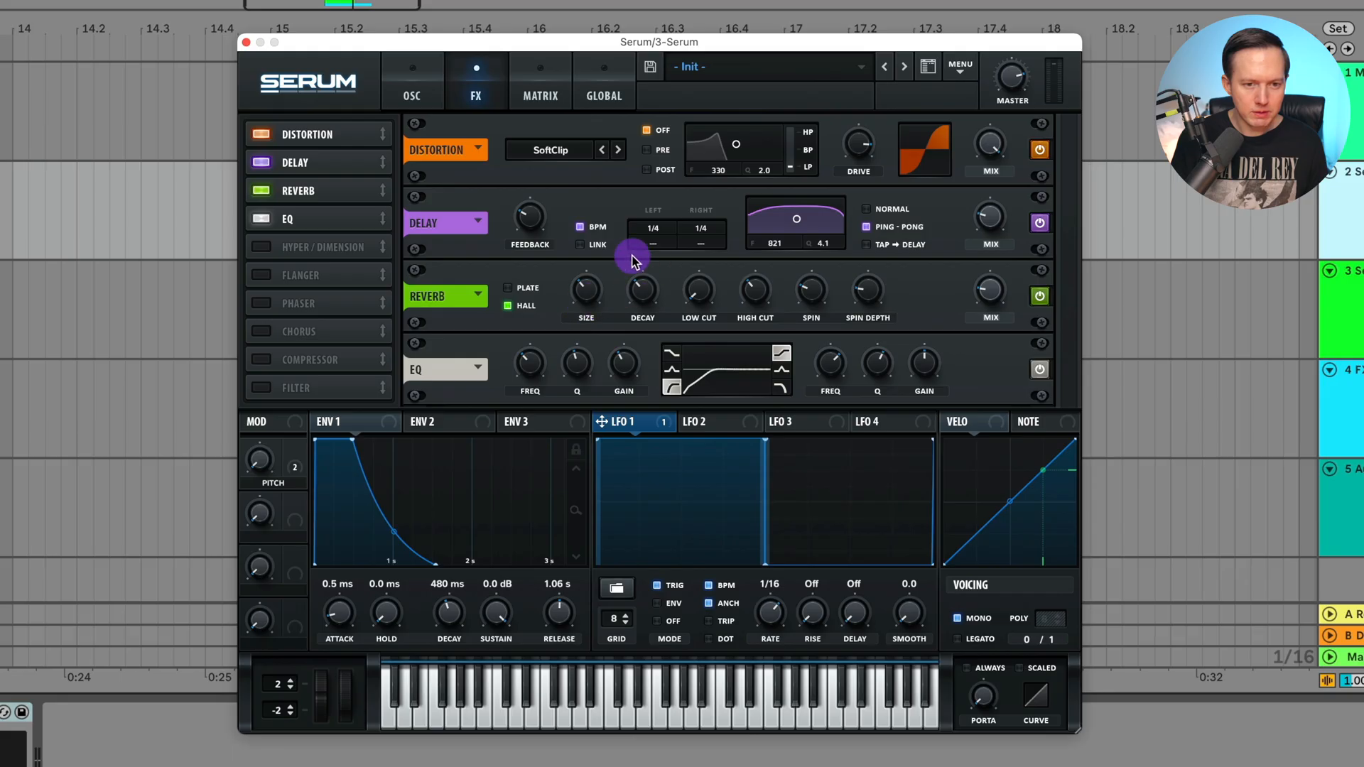
left_click(530, 288)
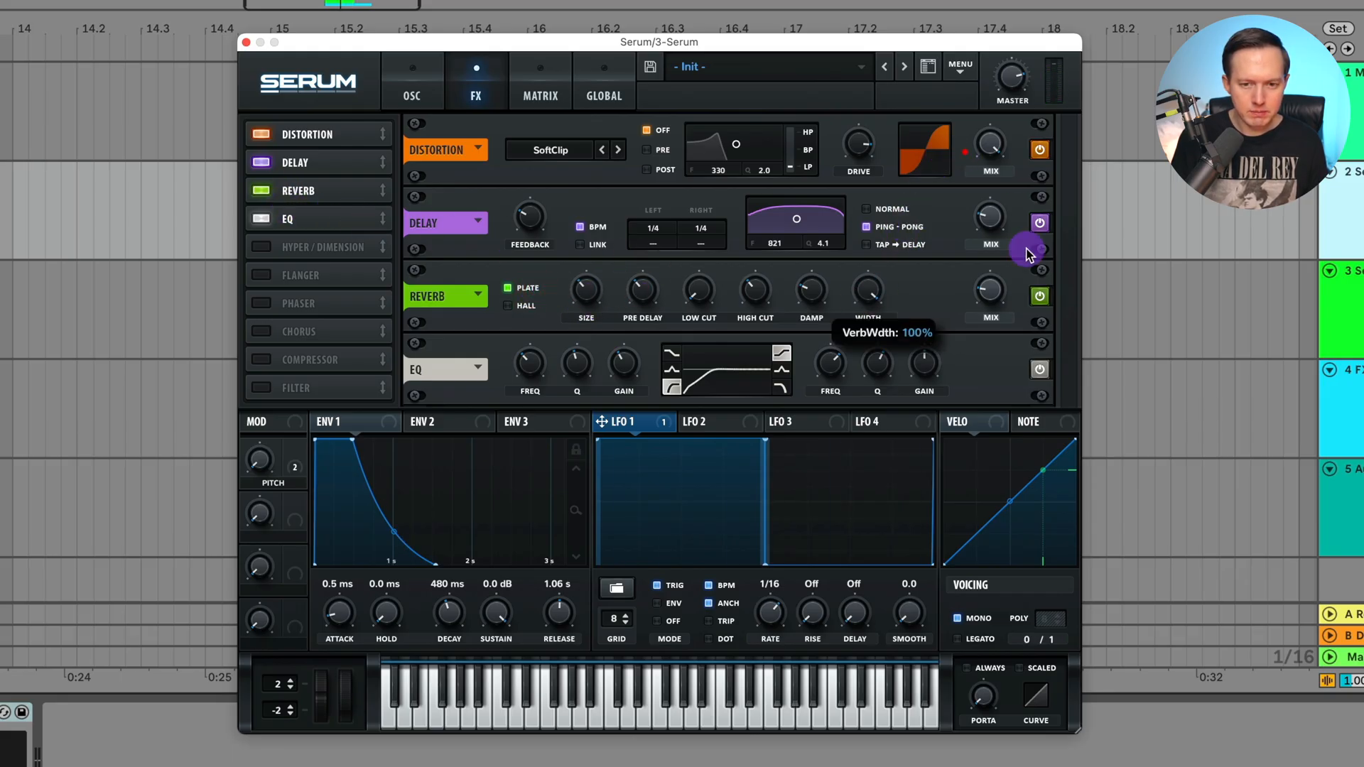
mouse_move(1001, 270)
left_click_drag(1004, 264, 988, 281)
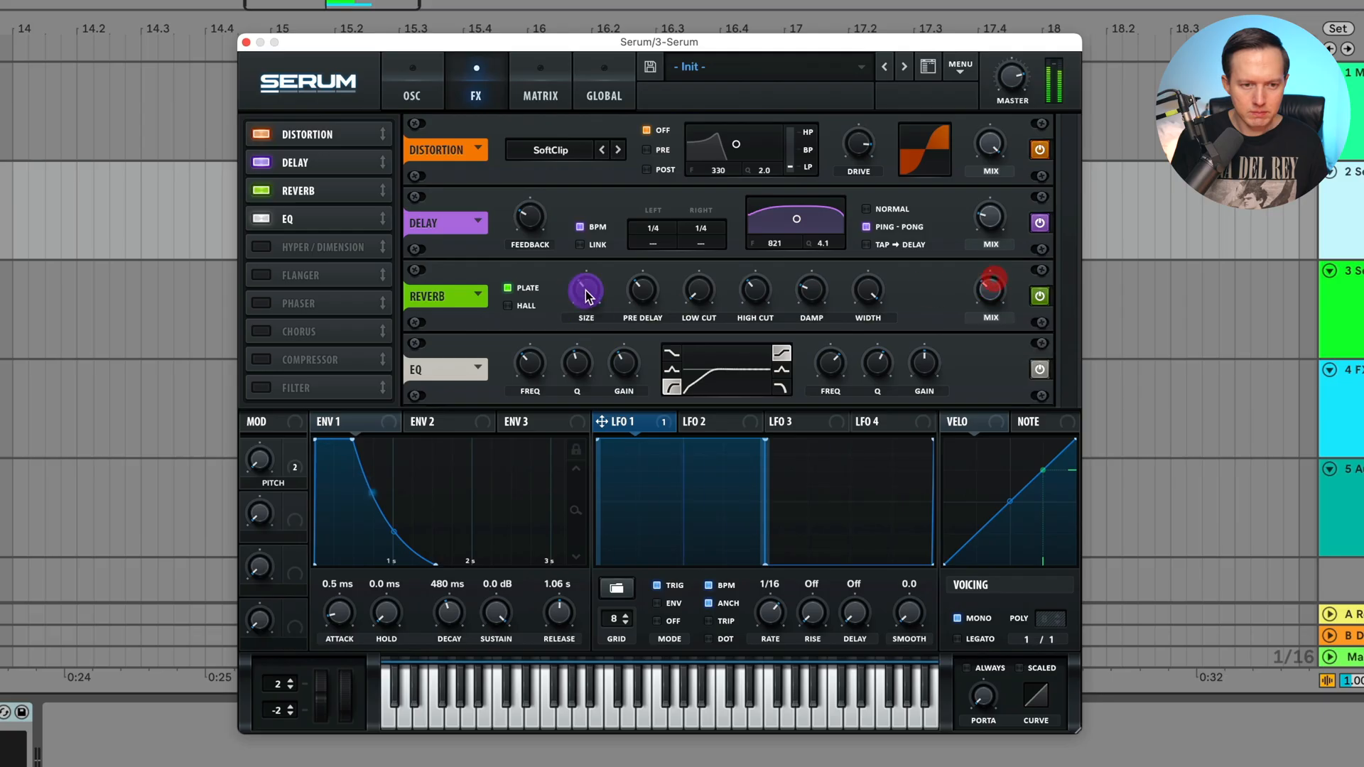
Step: Adjust the reverb's size, pre-delay, width and mix
left_click_drag(587, 288, 588, 300)
left_click_drag(642, 294, 643, 304)
left_click_drag(879, 295, 863, 411)
left_click(869, 293)
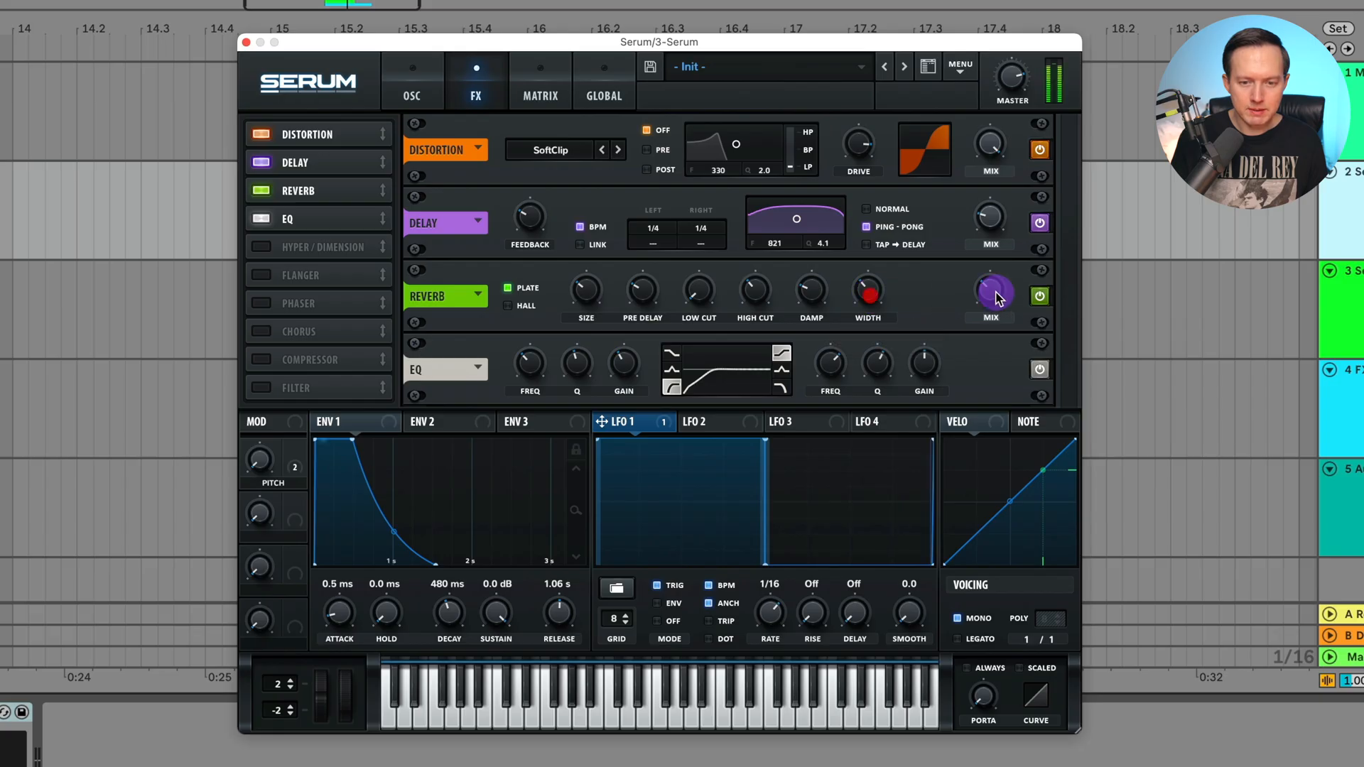
left_click_drag(987, 315, 991, 314)
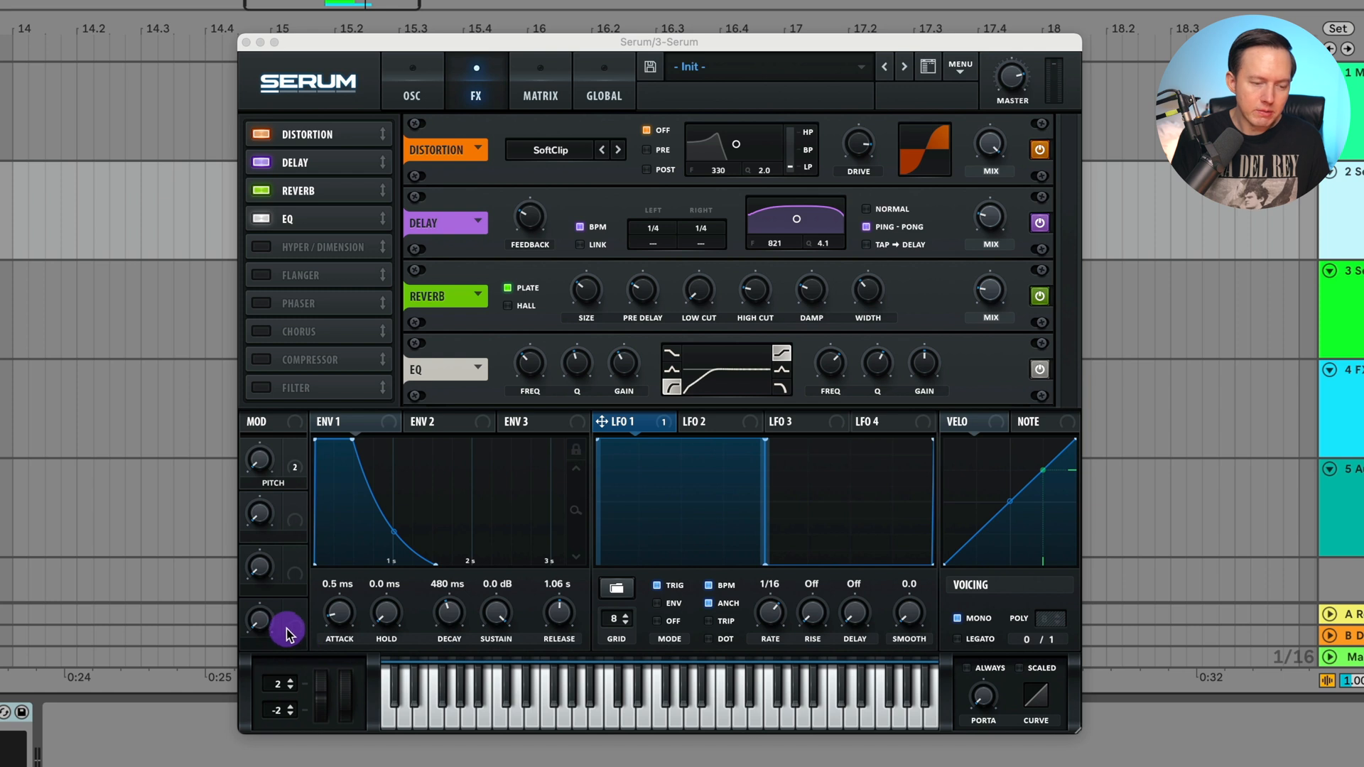
Step: Assign Macro 2 to Envelope 1's release time and name the macro RELEASE
left_click_drag(295, 502, 559, 616)
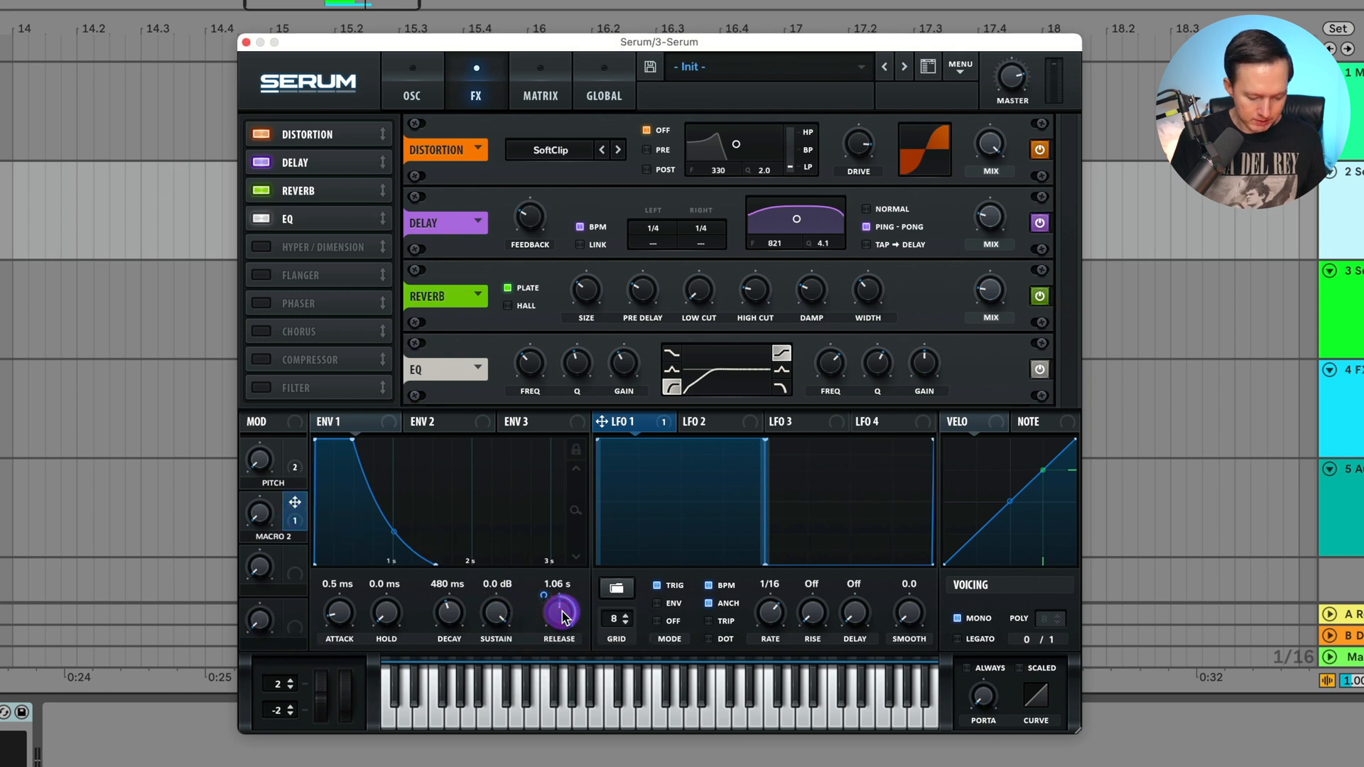
double_click(265, 512)
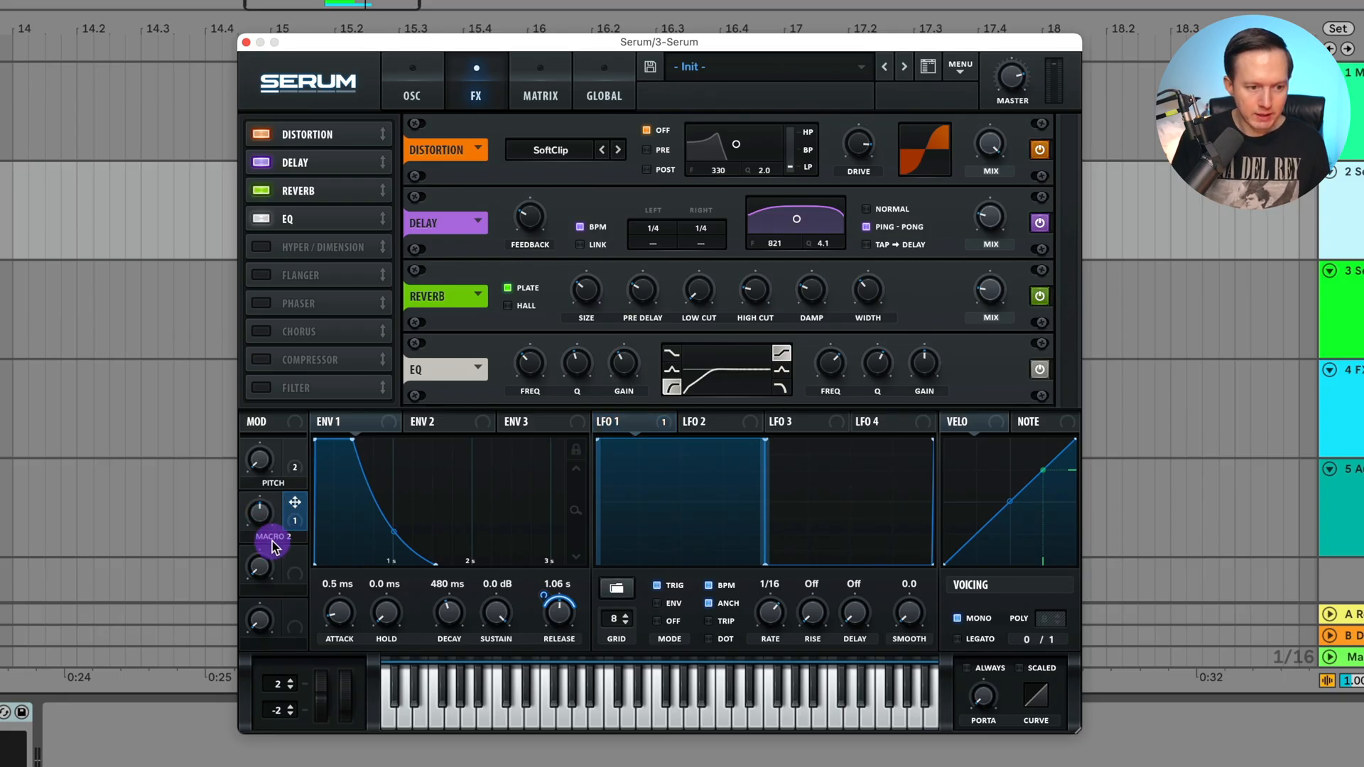
type("RELEASE")
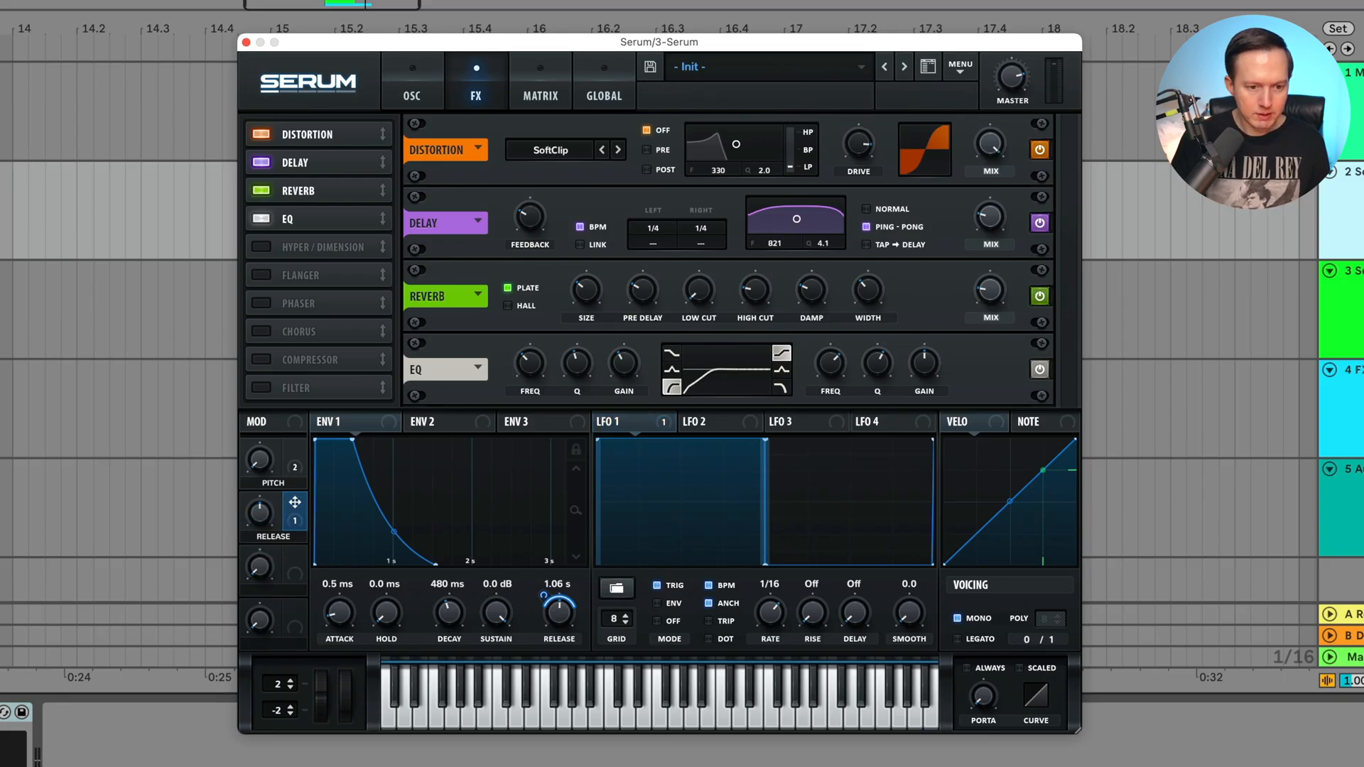
Step: Sweep the RELEASE macro up and down to audition short and long release tails
left_click_drag(260, 526, 265, 682)
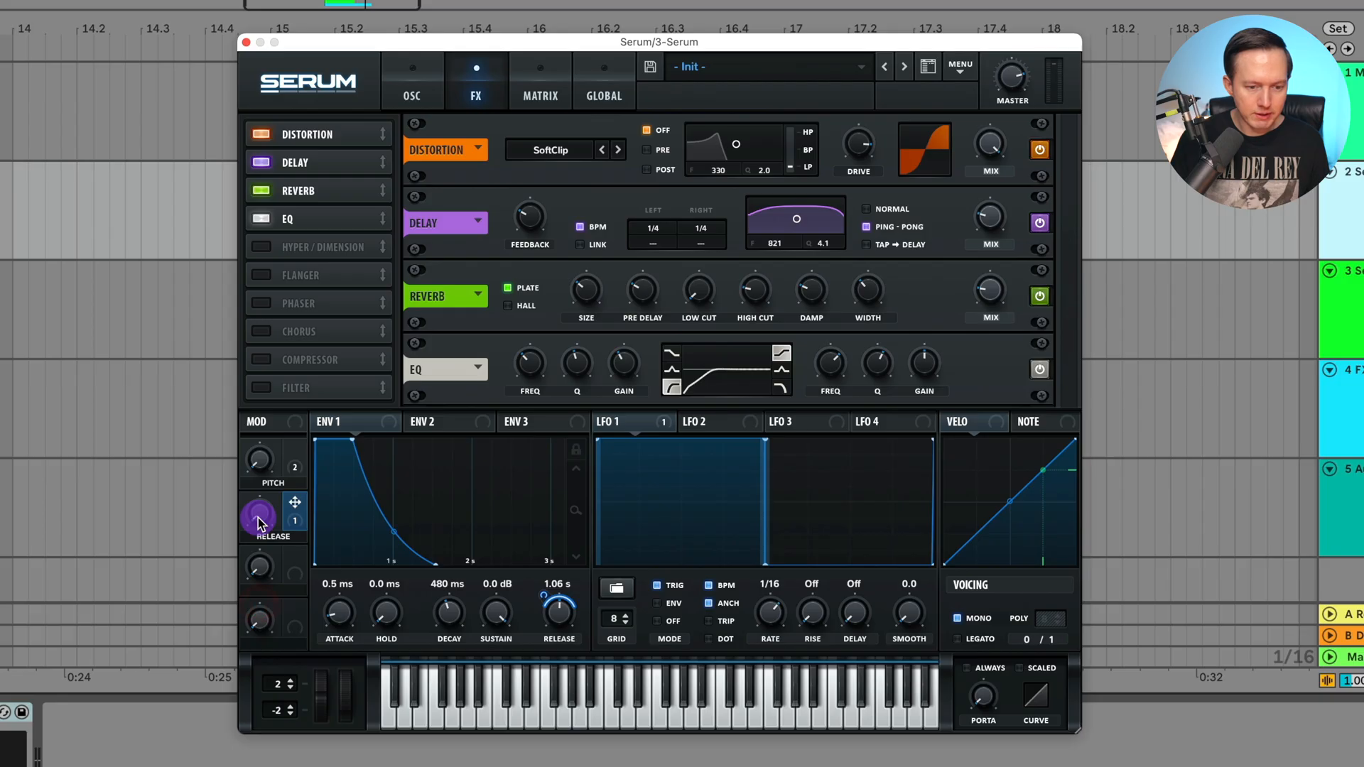
left_click_drag(258, 518, 547, 615)
left_click_drag(260, 515, 309, 292)
left_click(262, 521)
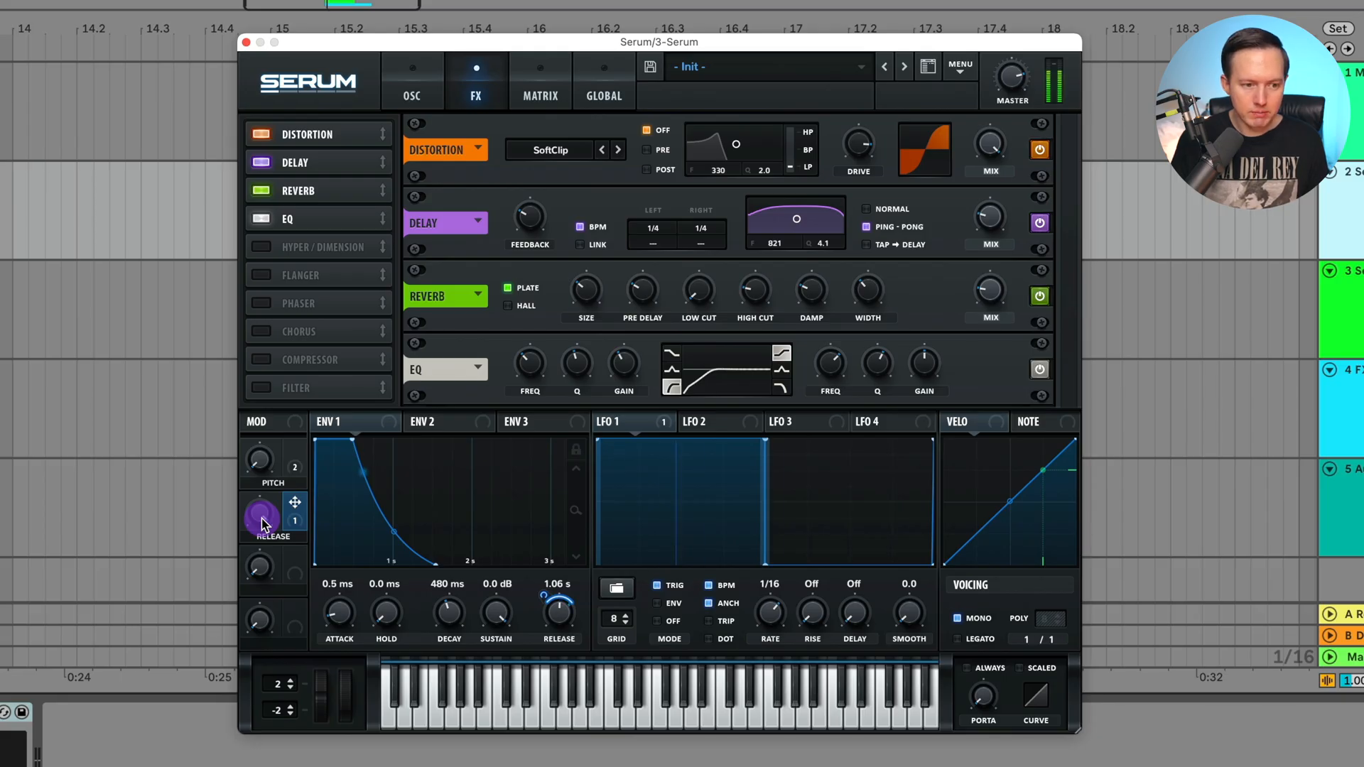
left_click_drag(263, 524, 276, 636)
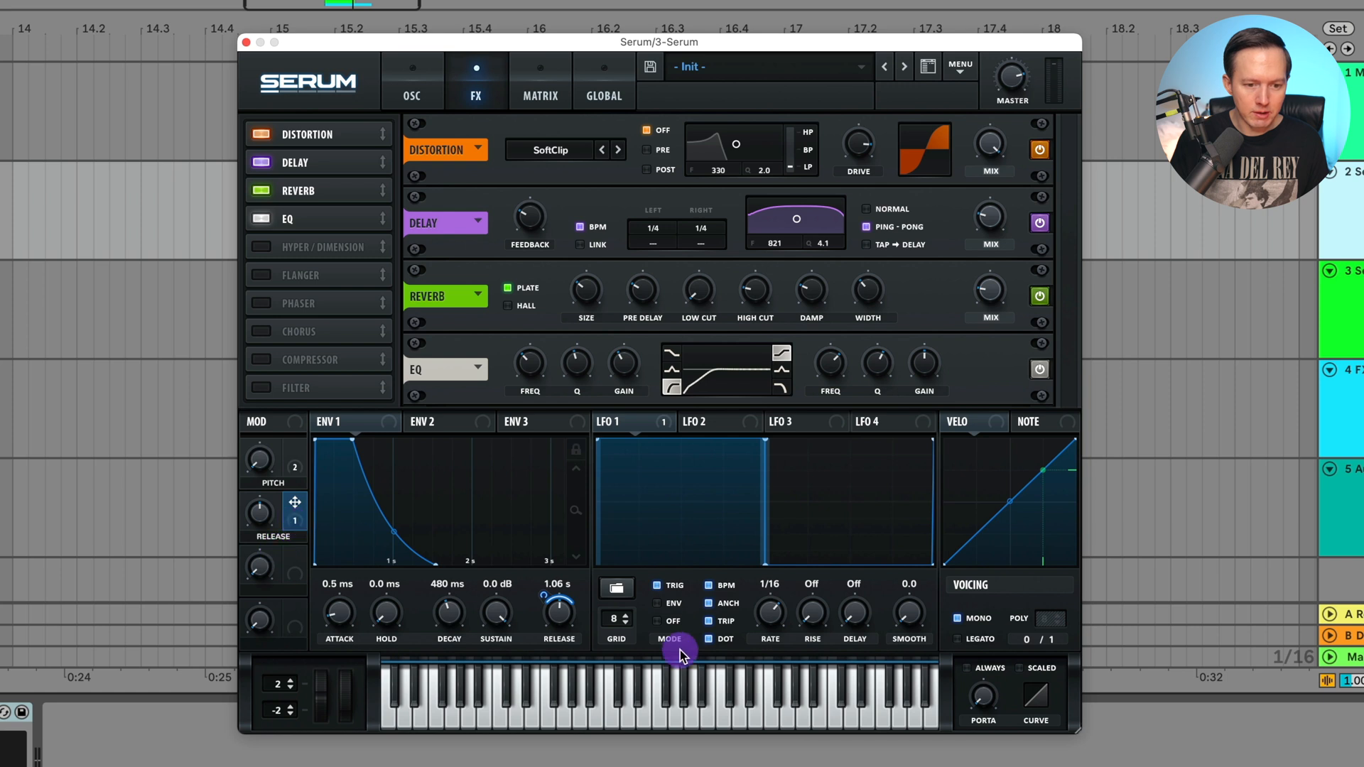
Step: Turn off LFO 1's ANCH option and assign Macro 3 to the LFO's rate
left_click(737, 602)
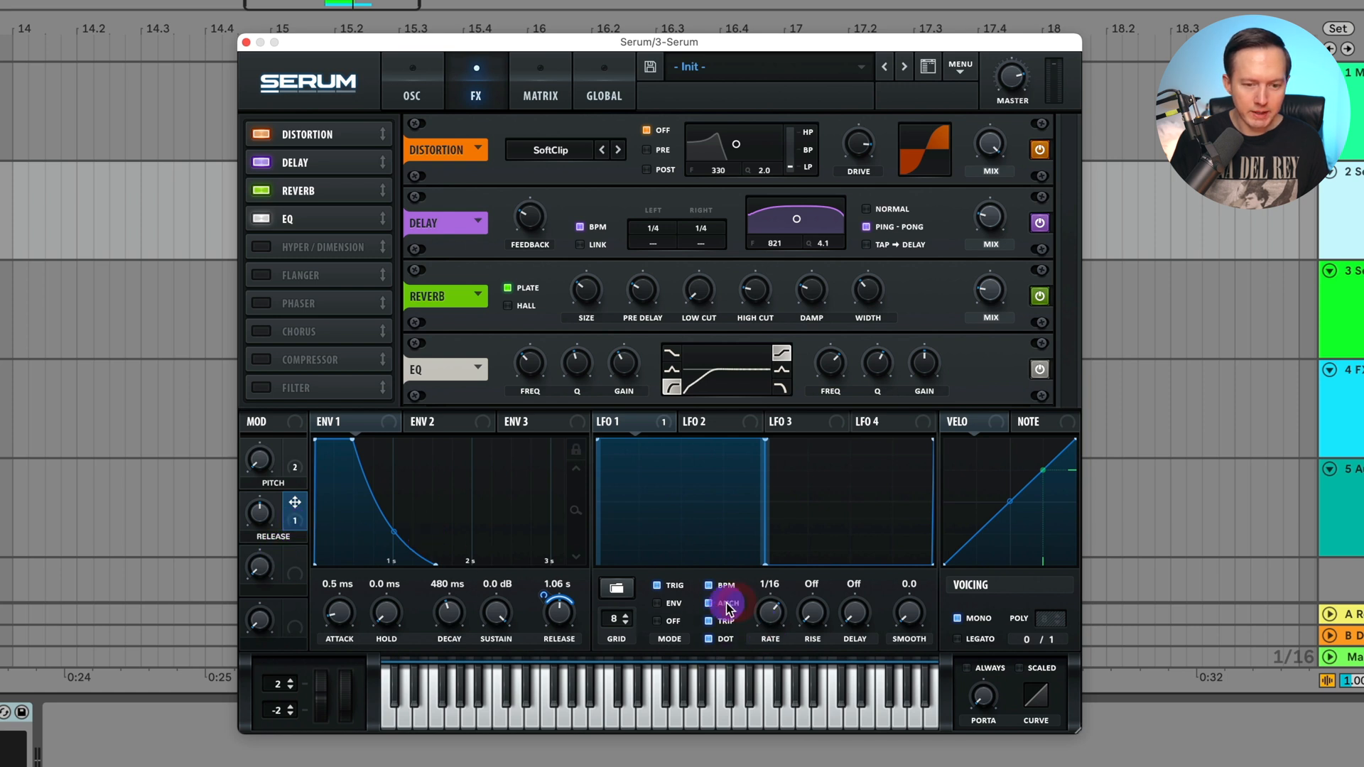
left_click(732, 602)
left_click_drag(295, 556, 770, 606)
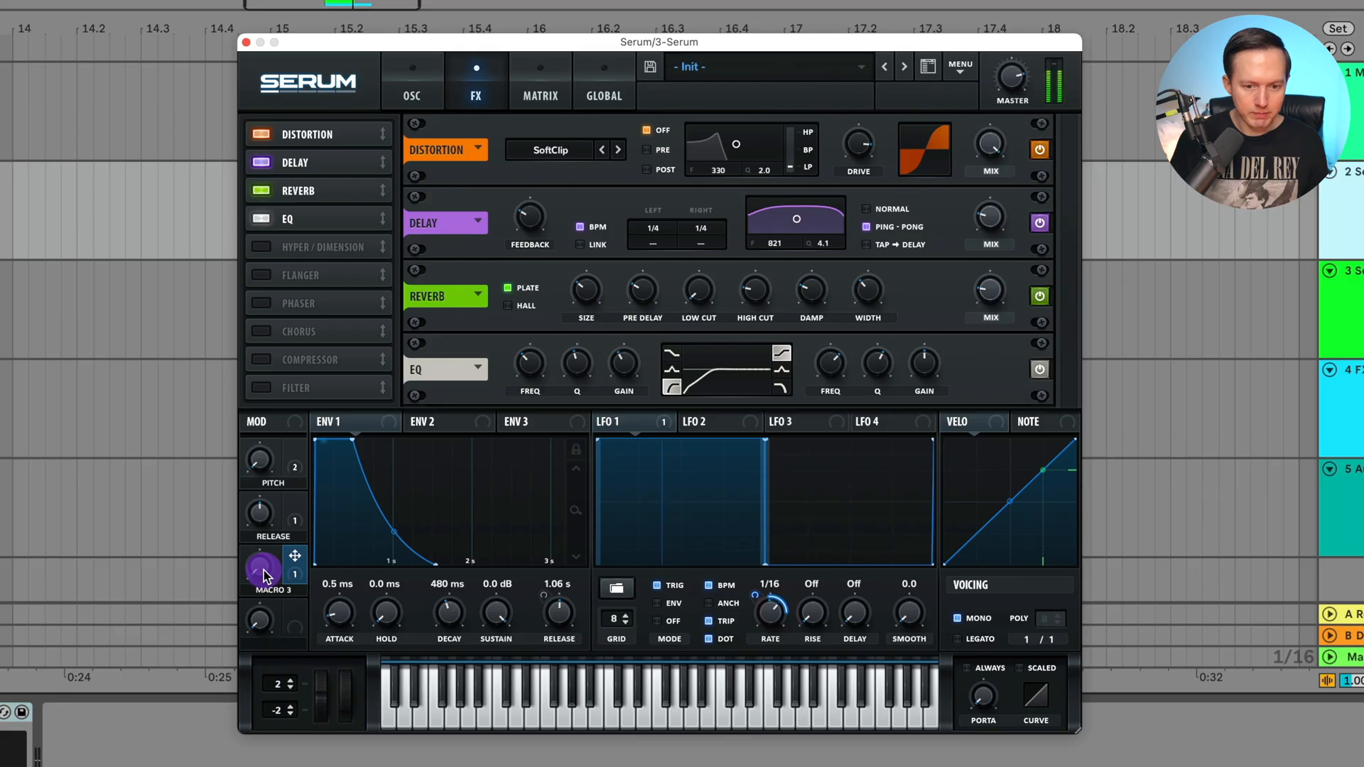
Step: Sweep Macro 3 with ANCH off and on to compare LFO 1's rate changes, leaving ANCH enabled
left_click_drag(264, 574, 307, 592)
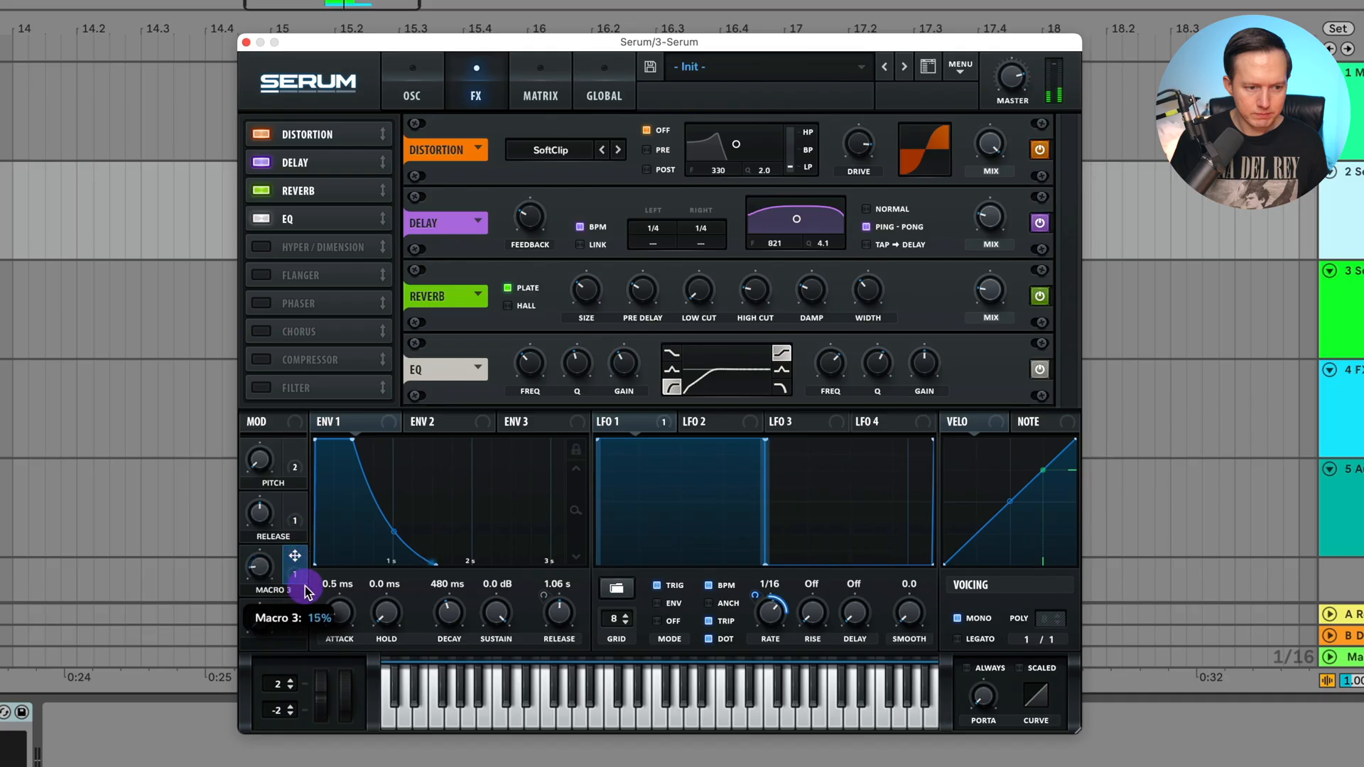
left_click_drag(335, 454, 334, 475)
mouse_move(328, 538)
left_mouse_down()
mouse_move(322, 583)
mouse_move(305, 563)
mouse_move(353, 539)
left_mouse_up()
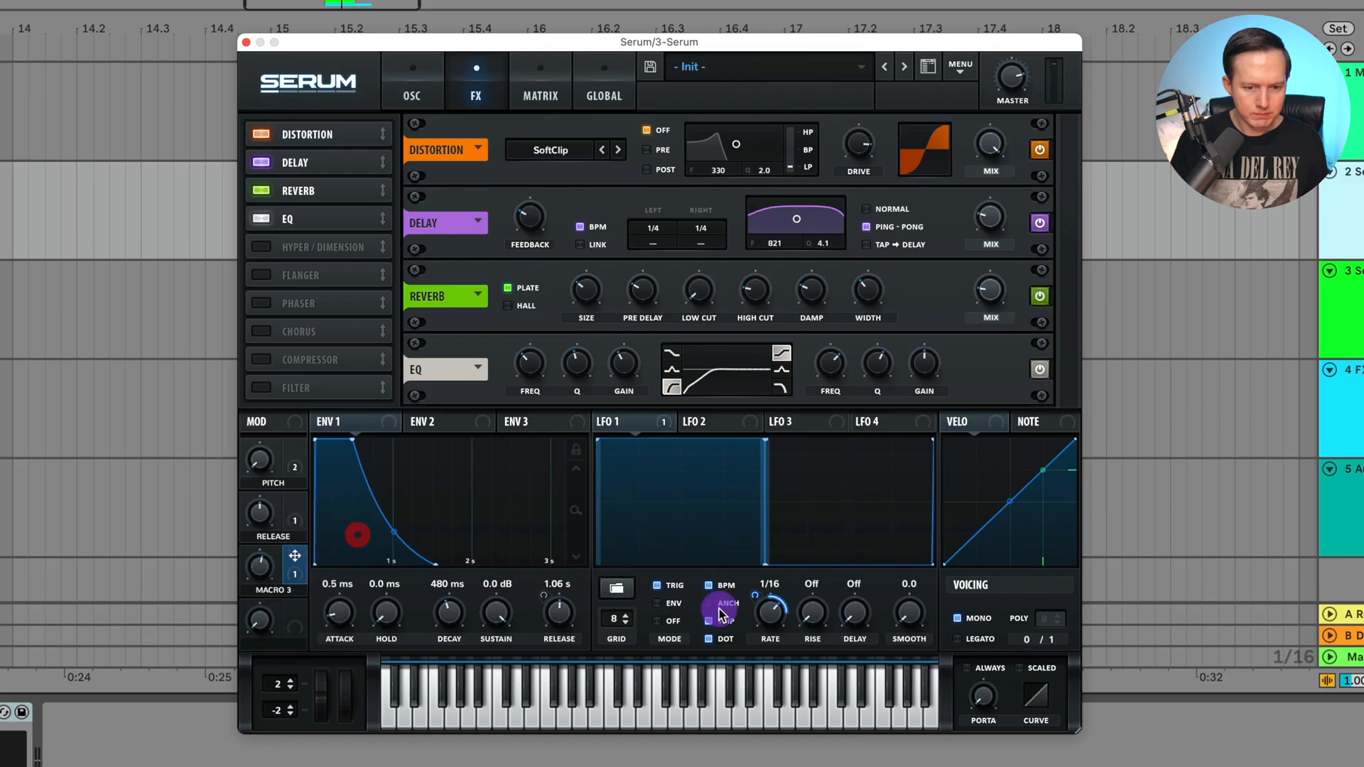
left_click(708, 604)
left_click_drag(268, 566, 283, 708)
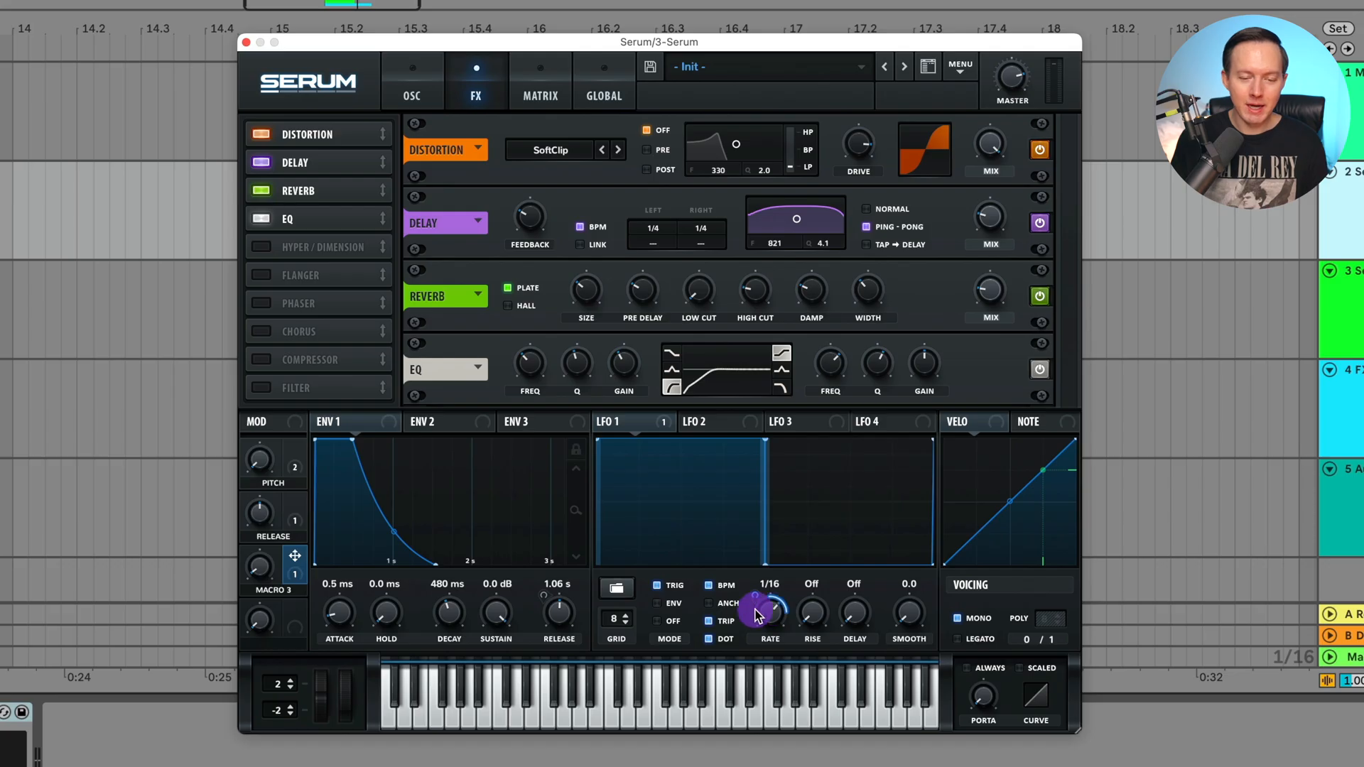
left_click(722, 604)
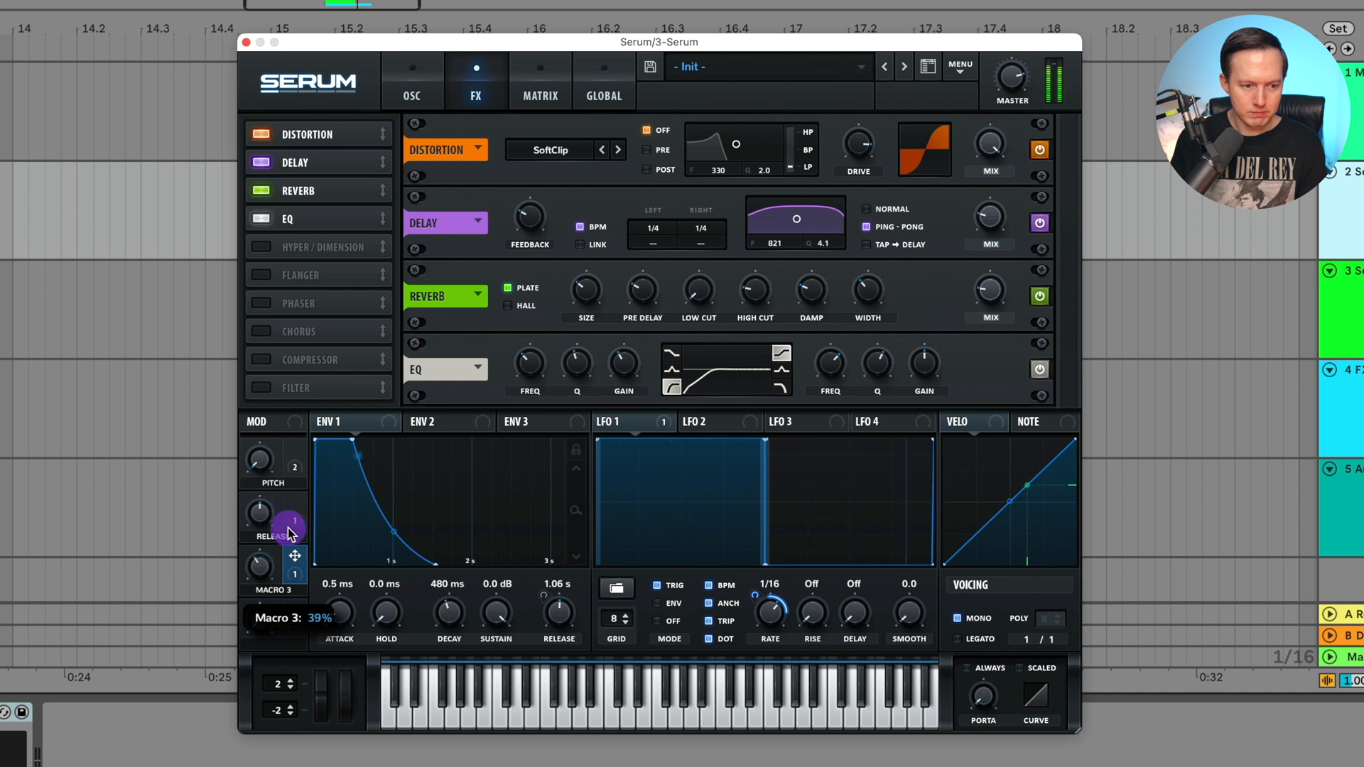
left_click_drag(294, 564, 308, 475)
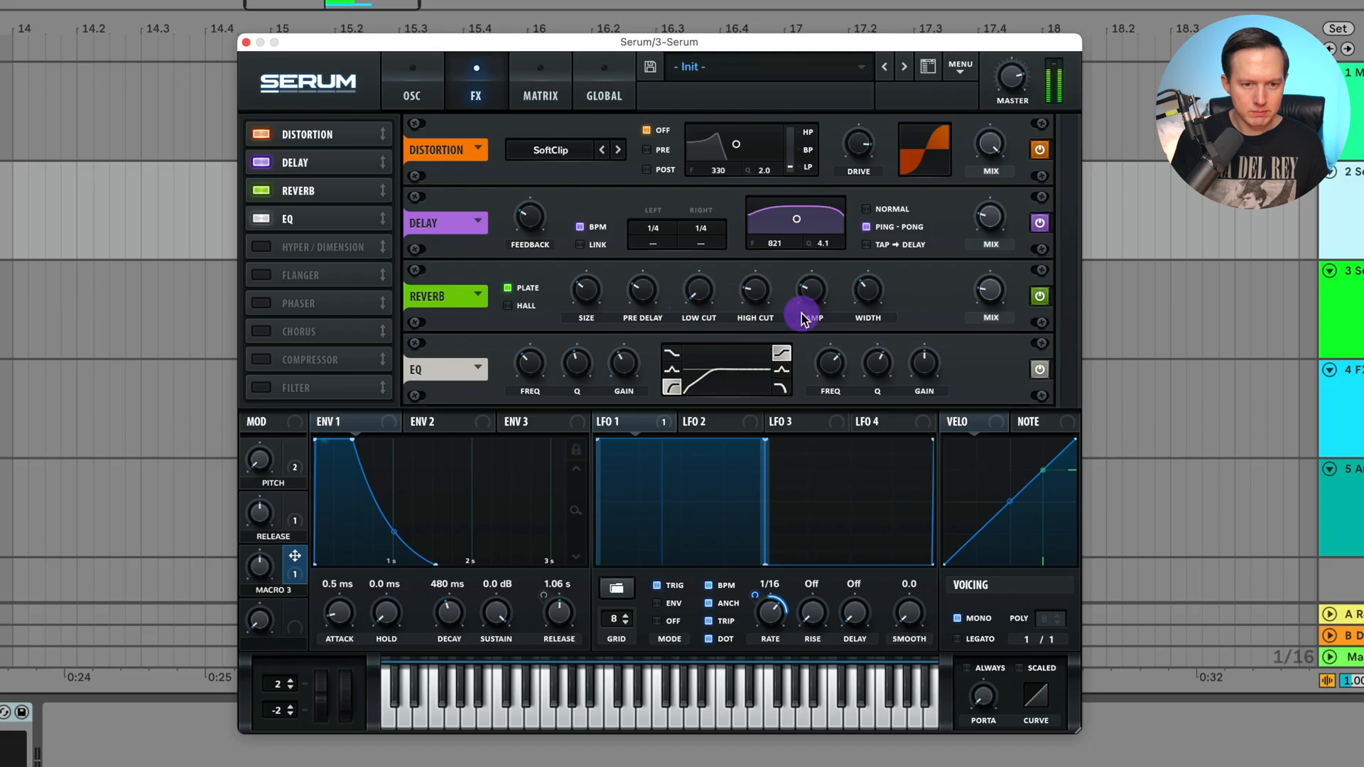
Step: Assign Macro 4 to the cutoff of the MG Low 24 filter
left_click(407, 100)
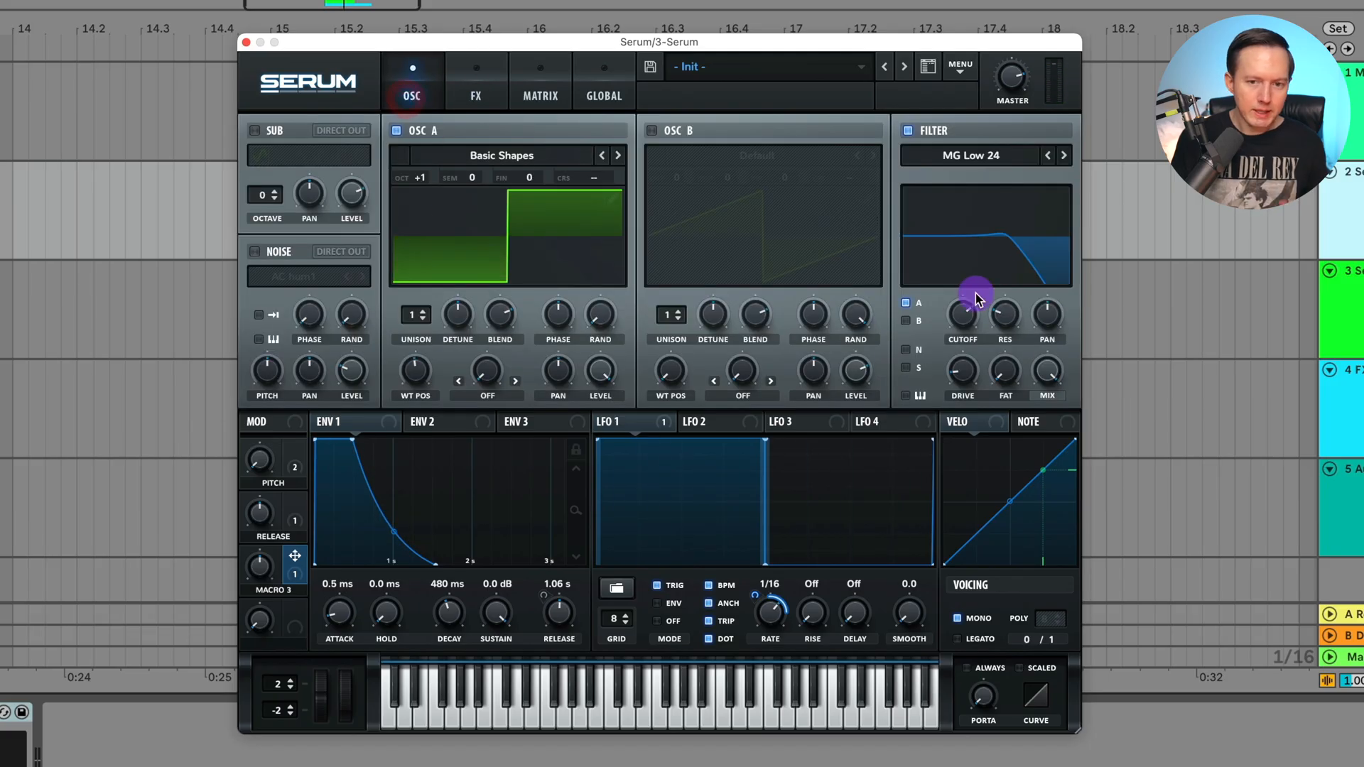
mouse_move(294, 623)
left_mouse_down()
mouse_move(974, 297)
mouse_move(965, 316)
mouse_move(950, 306)
mouse_move(282, 564)
mouse_move(297, 529)
mouse_move(265, 609)
mouse_move(329, 575)
mouse_move(286, 632)
left_mouse_up()
right_click(293, 626)
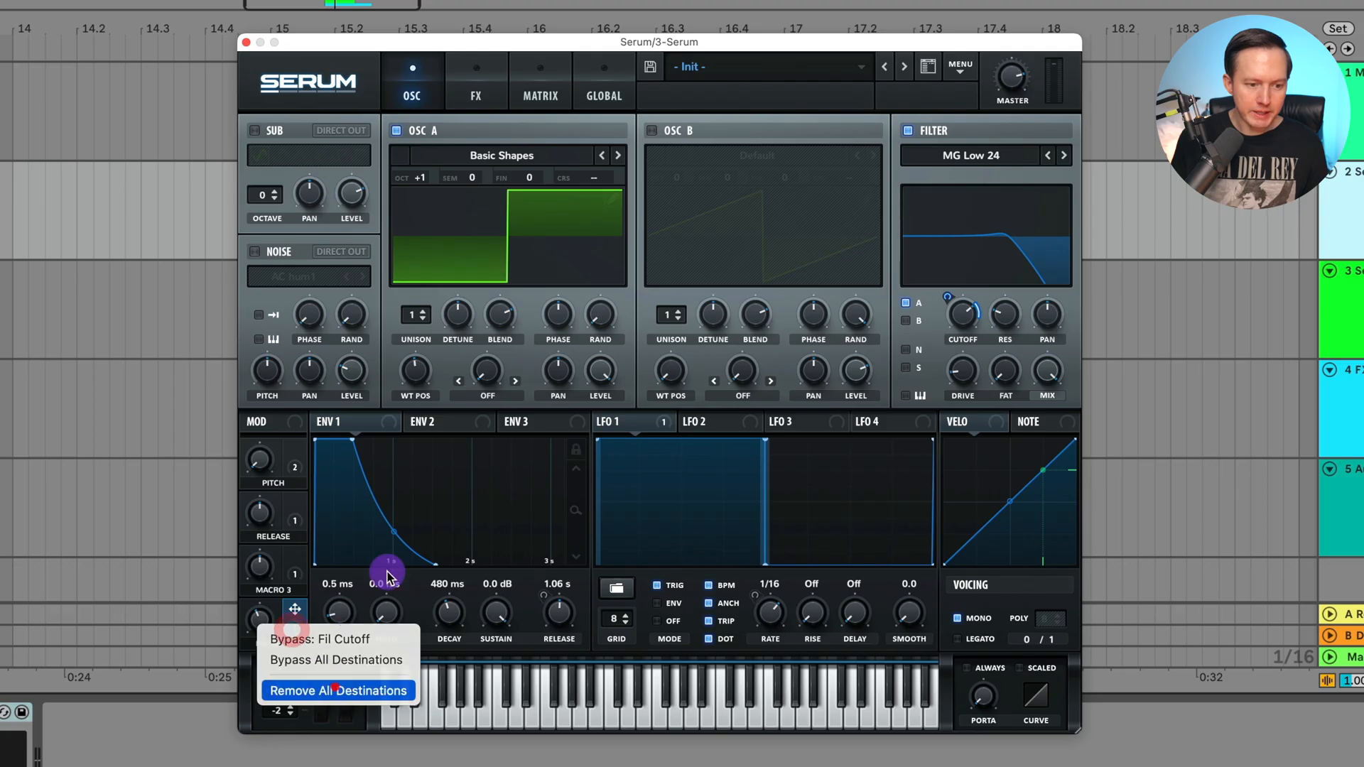
left_click(481, 445)
Step: Name Macro 4 EQ and Macro 3 RATE
double_click(263, 645)
type("EQ")
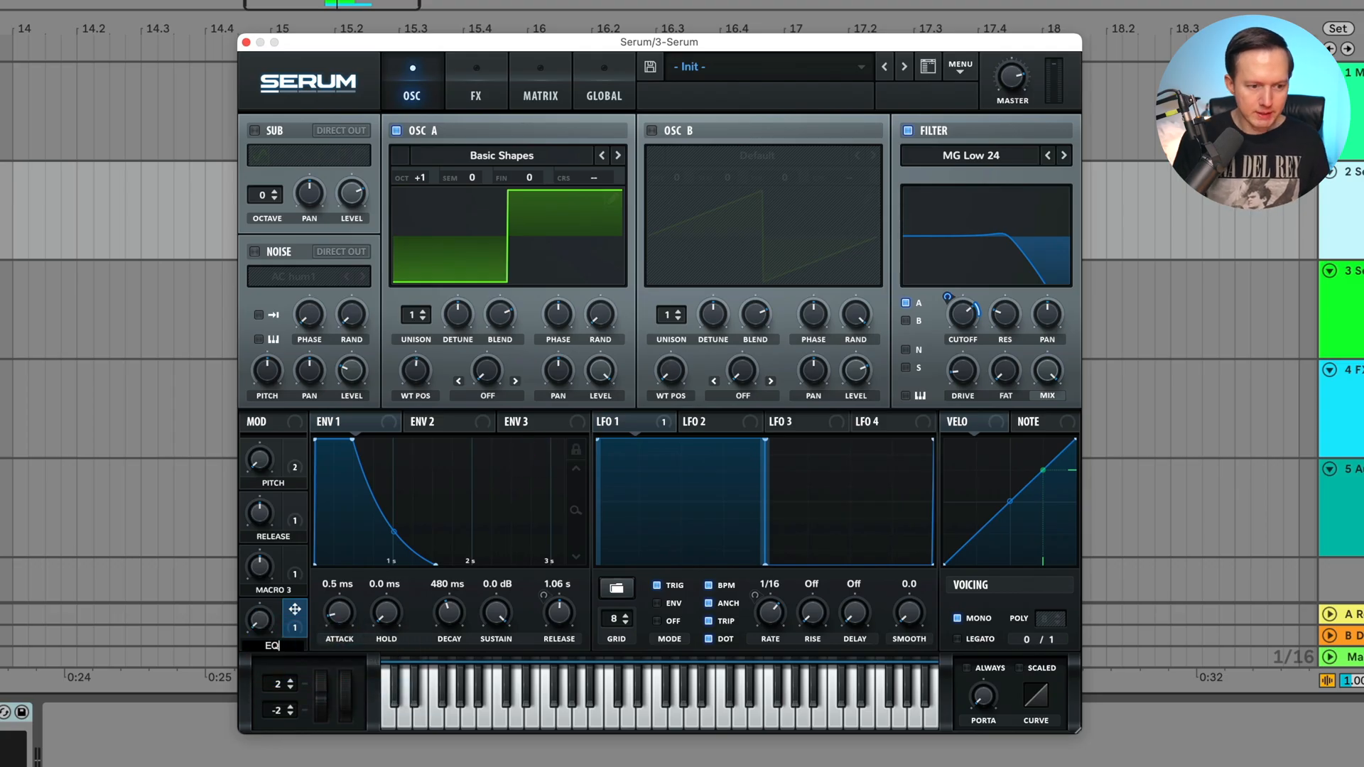
double_click(271, 592)
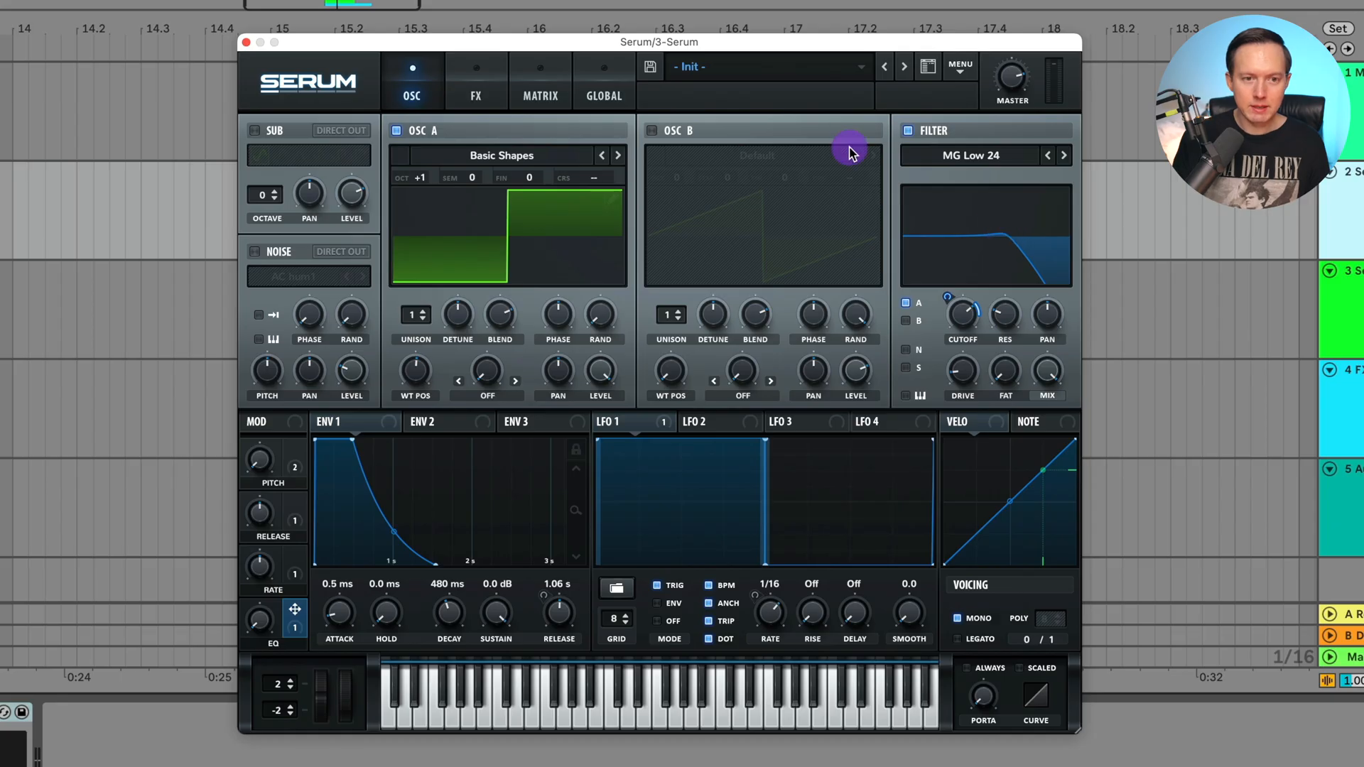
Step: Open the reference FX Dub Siren patch beside the new one, check its EQ macro's cutoff assignment, and close it
left_click(1360, 284)
left_click(1362, 195)
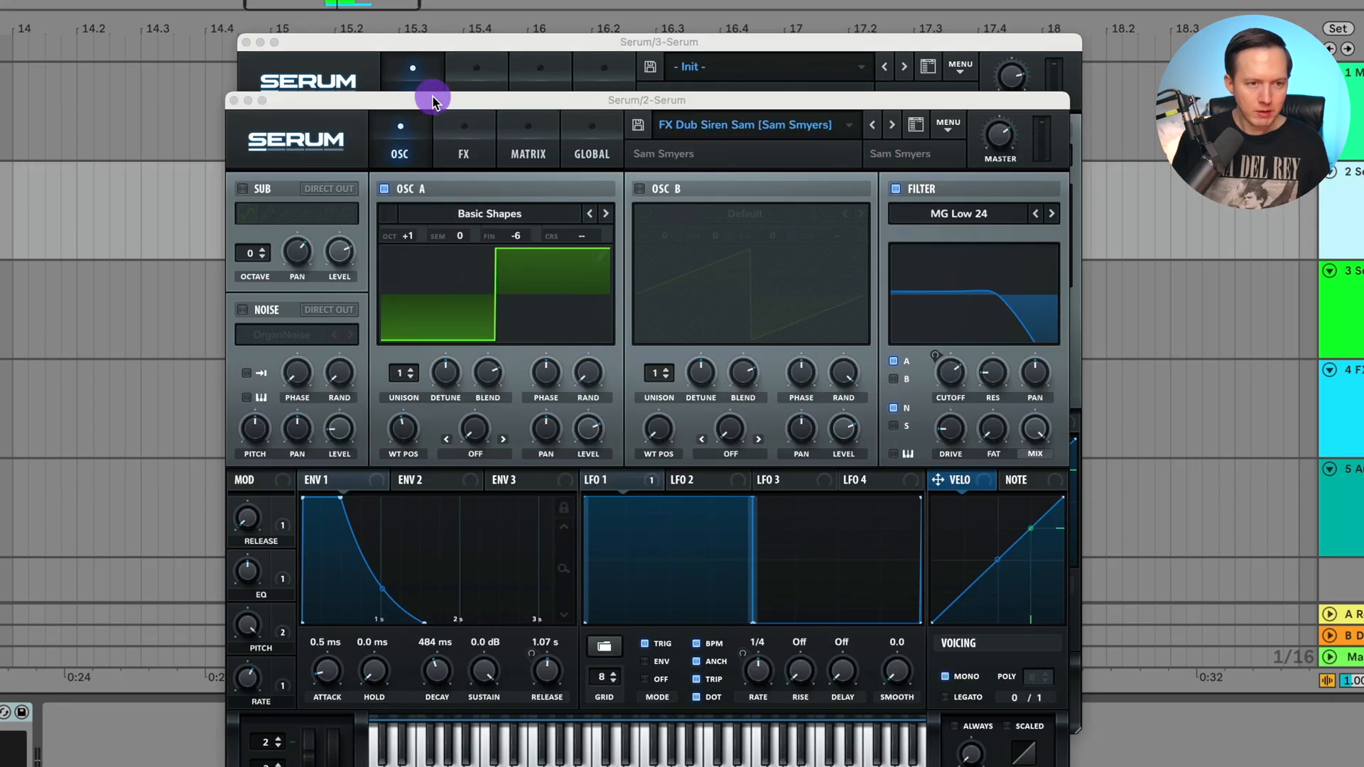
left_click_drag(437, 99, 686, 34)
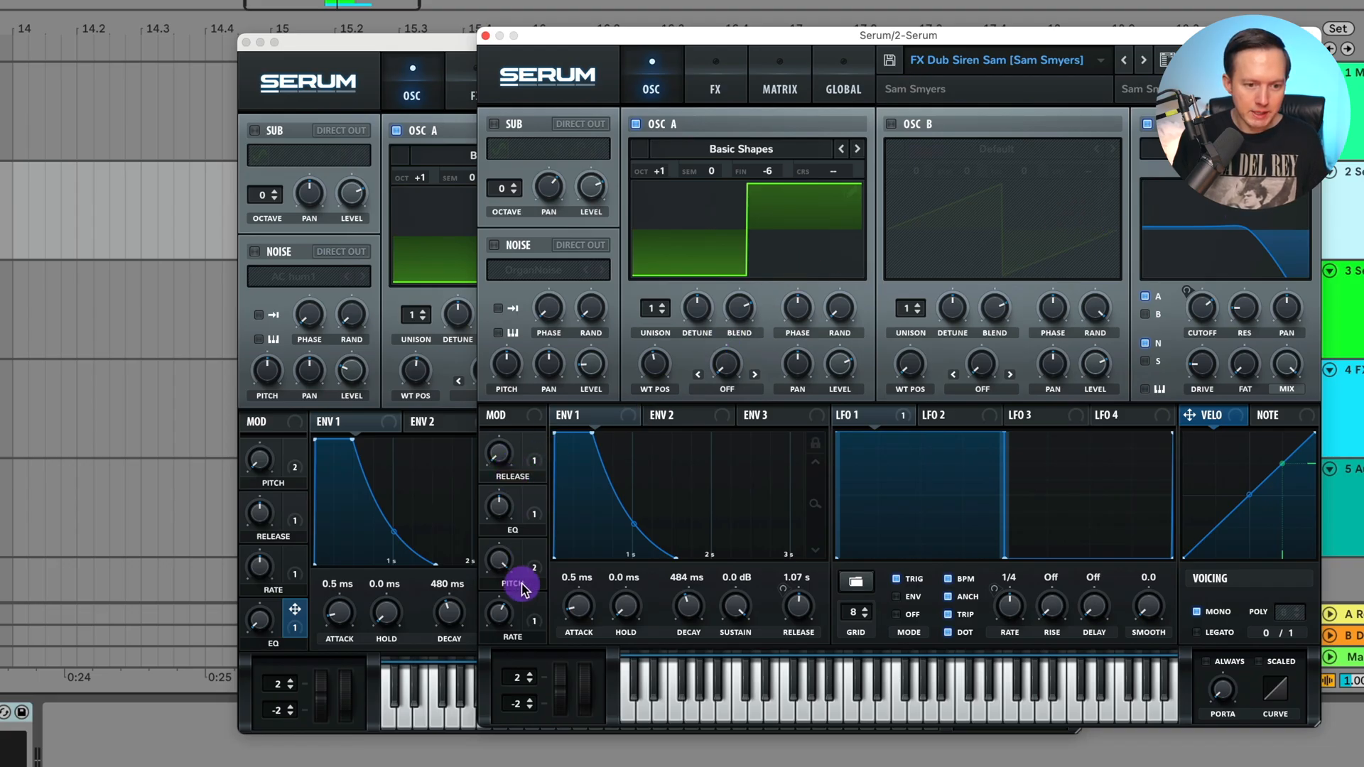
left_click(534, 514)
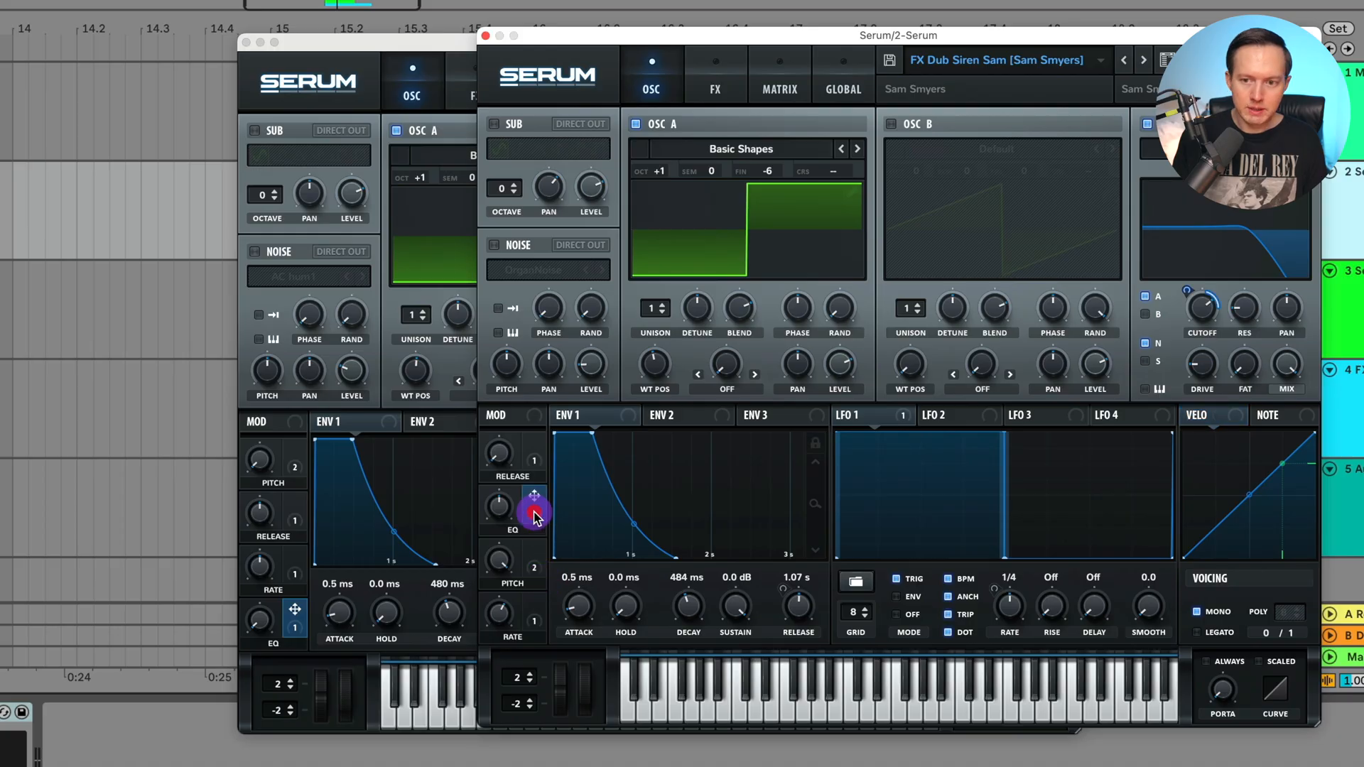
left_click(486, 36)
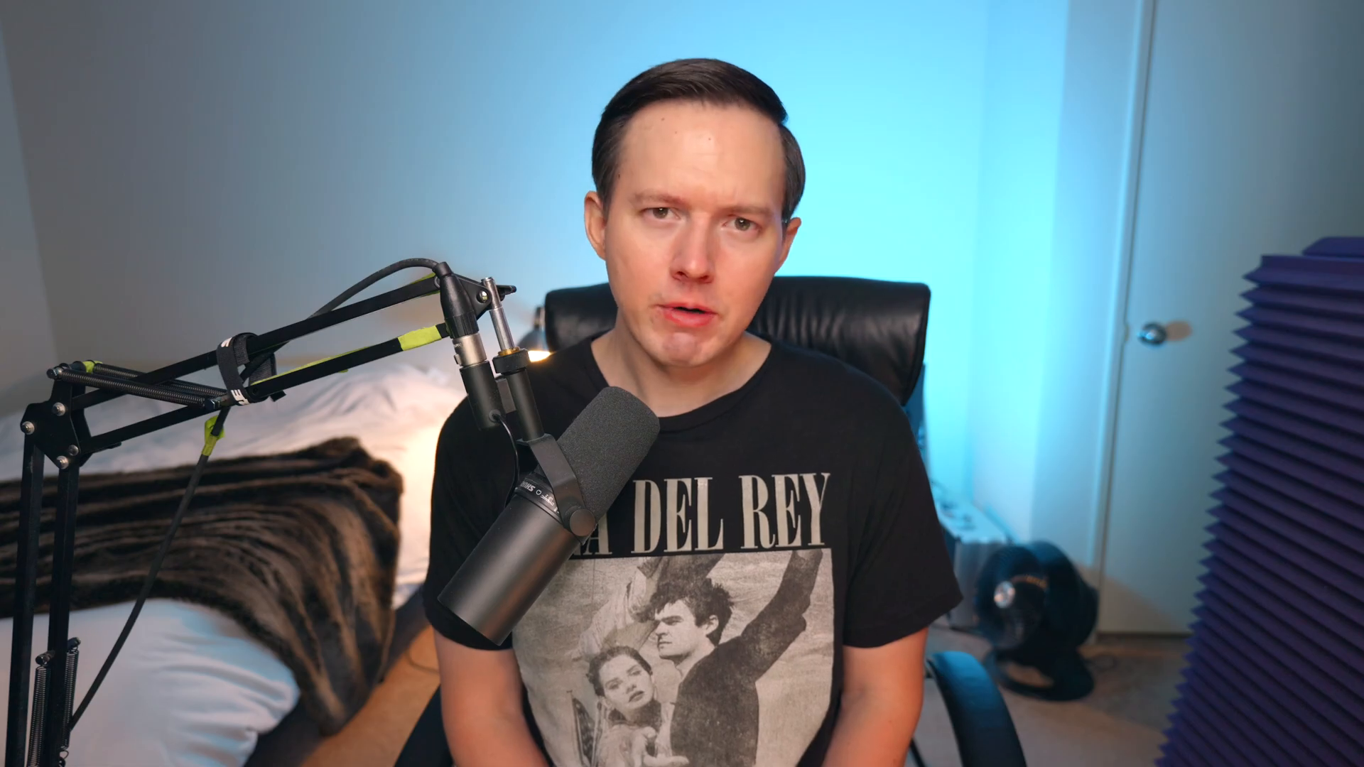